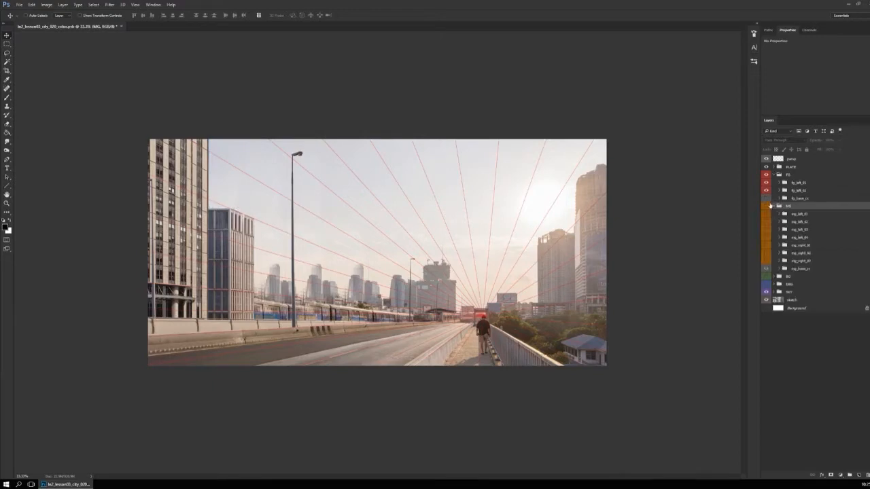
Step: Show all left and right building groups inside the MG group, from mg_right_03 up to mg_left_01, and collapse MG
click(766, 261)
click(767, 253)
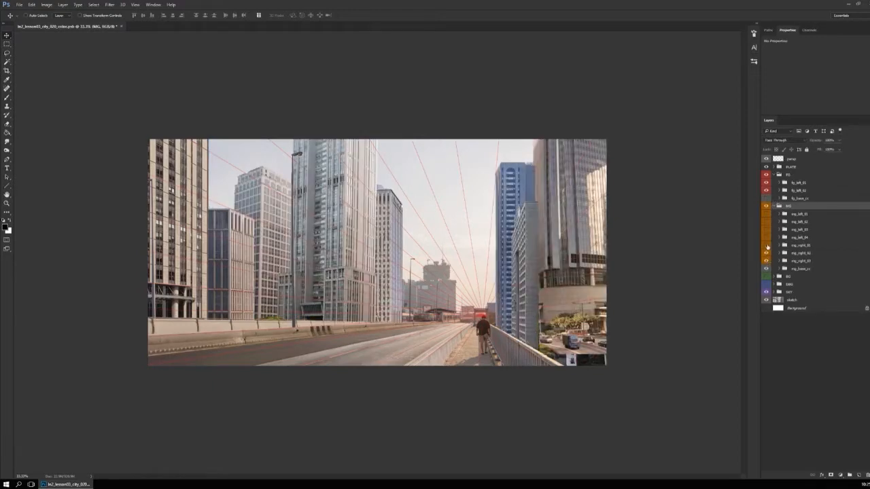
click(766, 245)
click(766, 238)
click(767, 230)
click(767, 222)
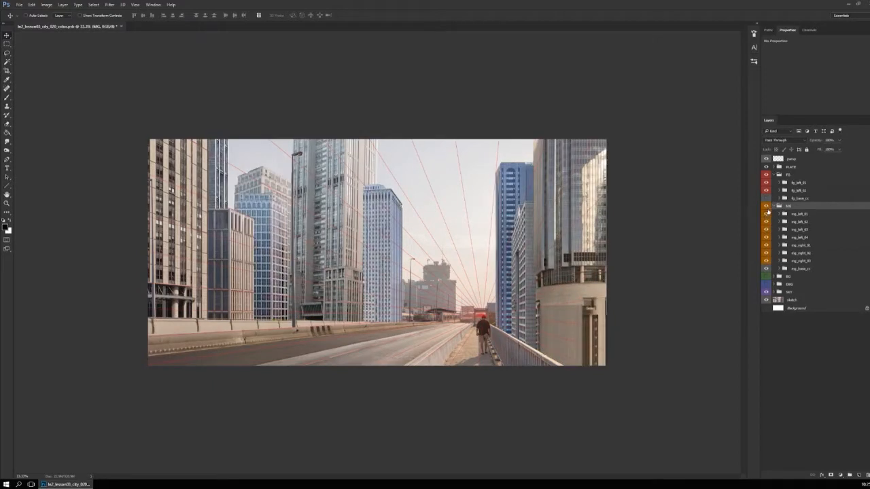
click(767, 214)
click(774, 206)
Step: Show the BG group and its mid, left and right building groups, from bg_mid_04 up to bg_right_01
click(766, 214)
click(774, 214)
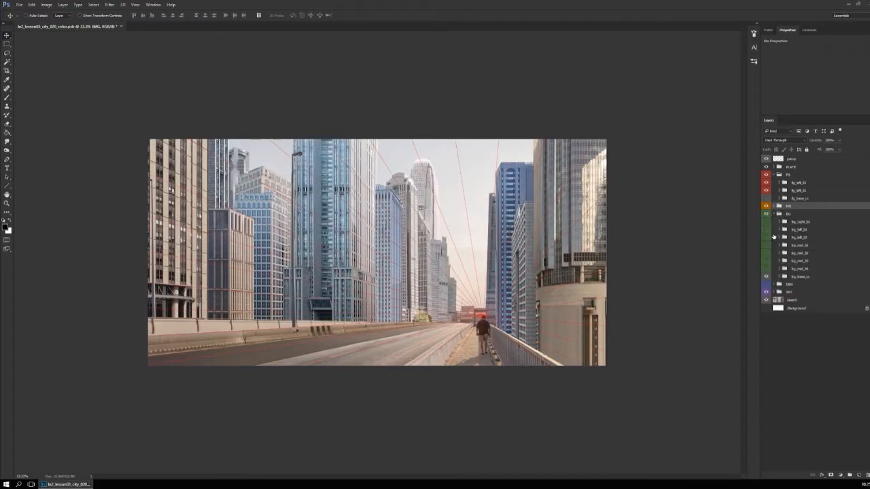
click(767, 268)
click(767, 261)
click(766, 253)
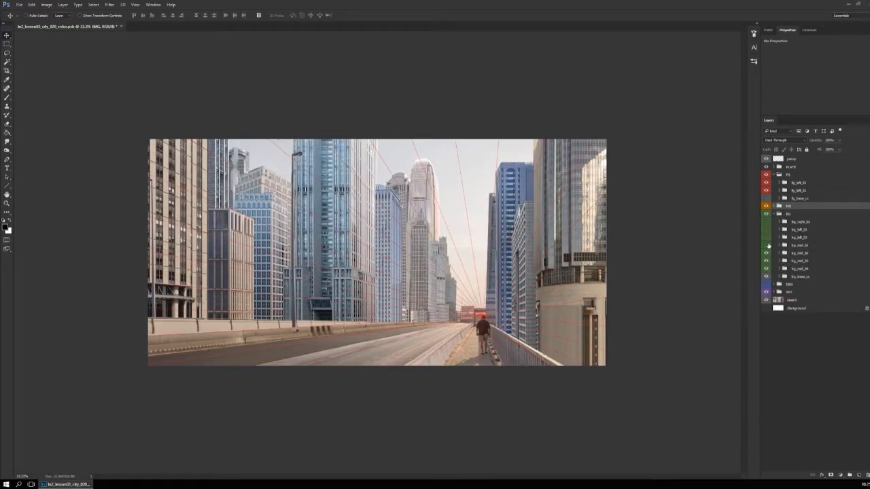
click(767, 245)
click(767, 237)
click(767, 230)
click(767, 221)
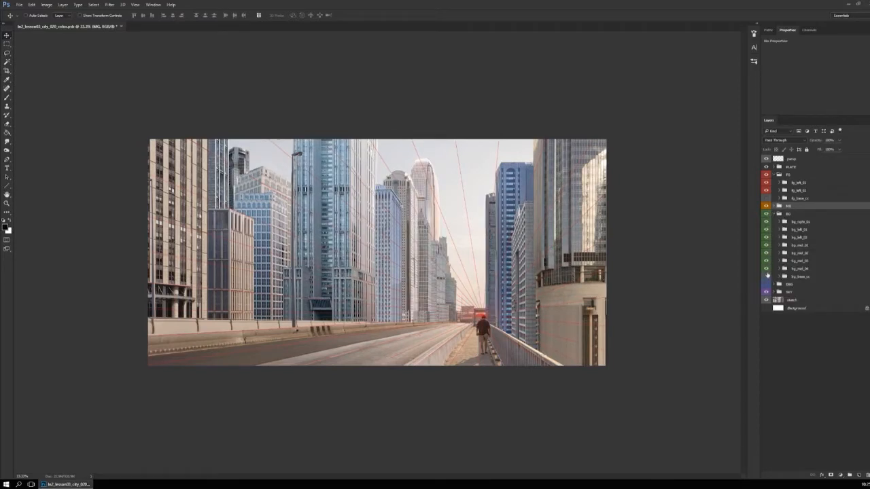
Step: Hide the mg_base_cc group in MG, and show the expanded DBG group with its distant buildings
click(775, 206)
click(767, 269)
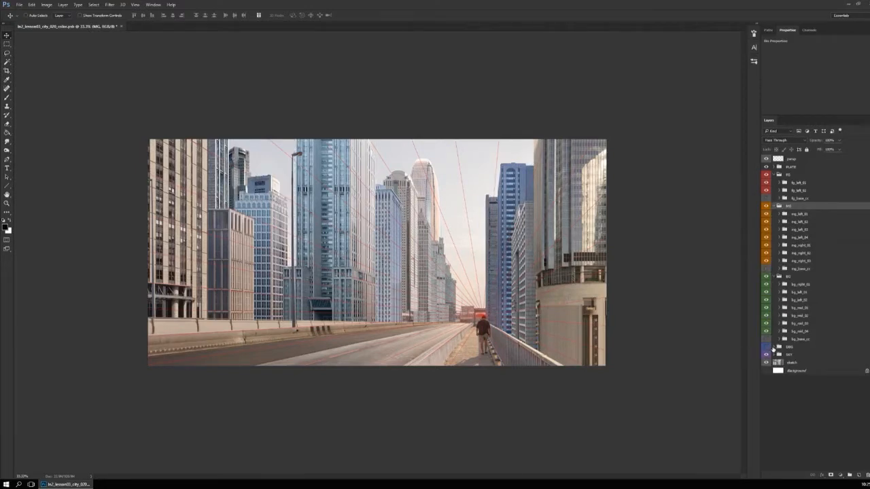
click(774, 347)
click(767, 346)
click(766, 362)
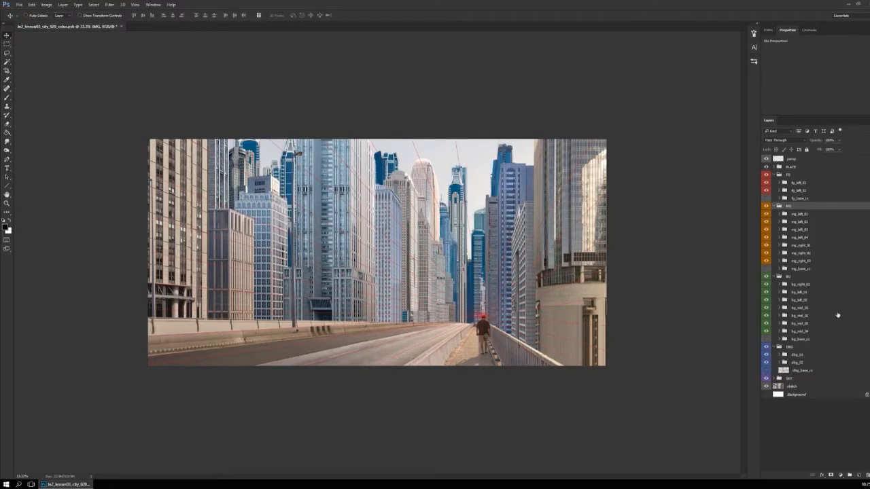
Step: Expand the fg_left_01 group and its base subgroup, and select the building's smart object layer
click(802, 183)
click(781, 184)
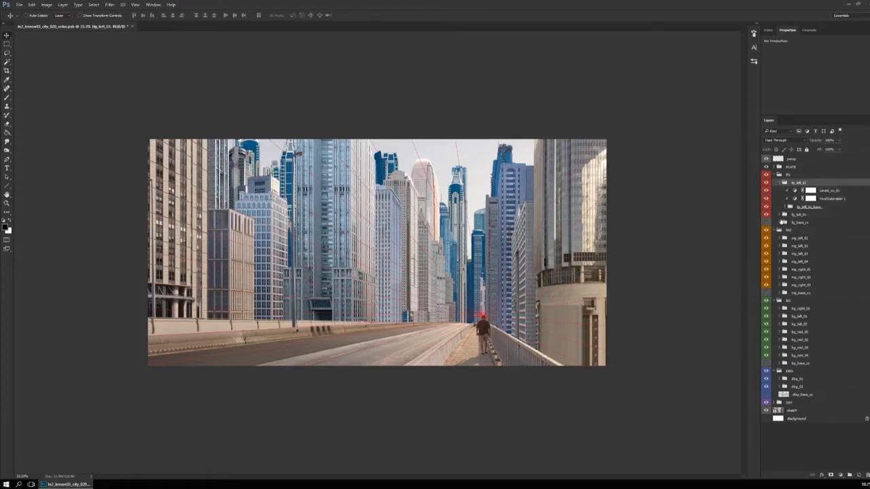
click(787, 207)
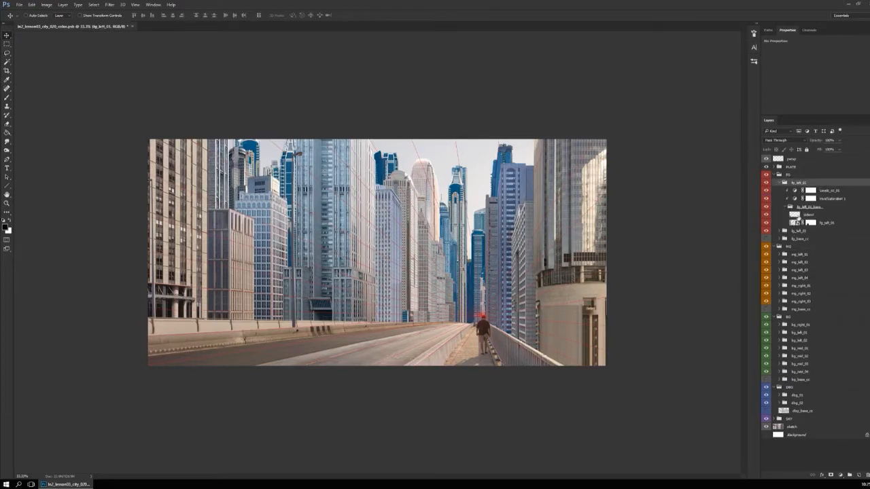
click(826, 223)
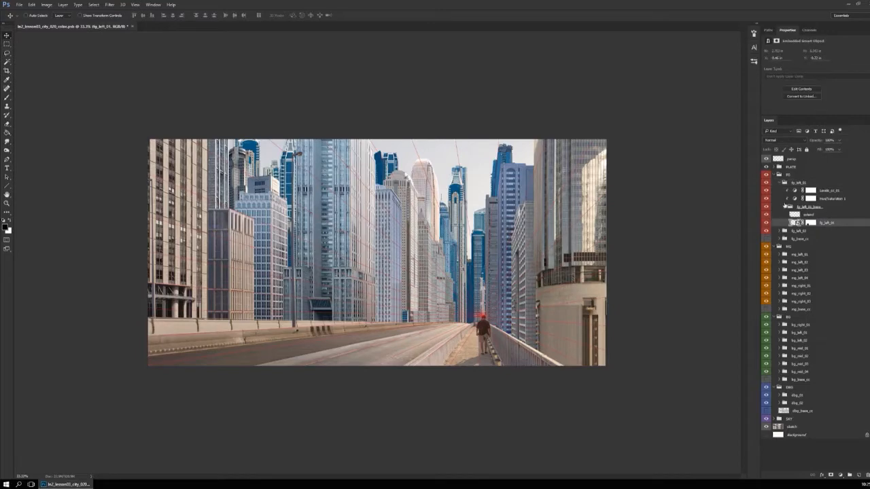
Step: Examine the extend, front and side layers inside mg_left_01_base, and collapse the mg_left_01 and fg_left_01 groups
click(781, 255)
click(785, 262)
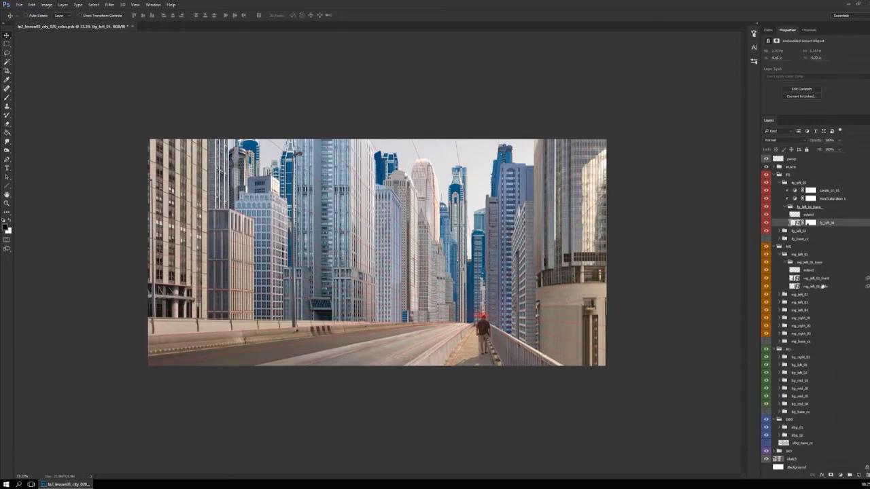
click(824, 287)
click(822, 278)
click(822, 271)
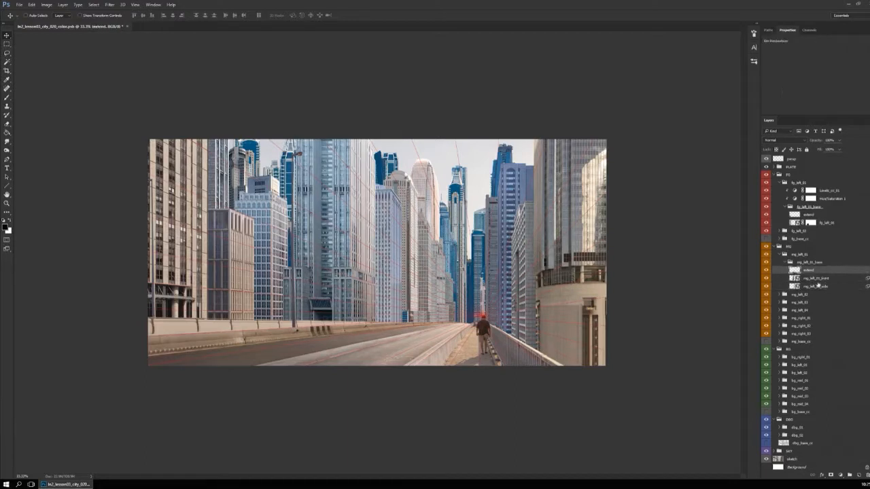
click(786, 263)
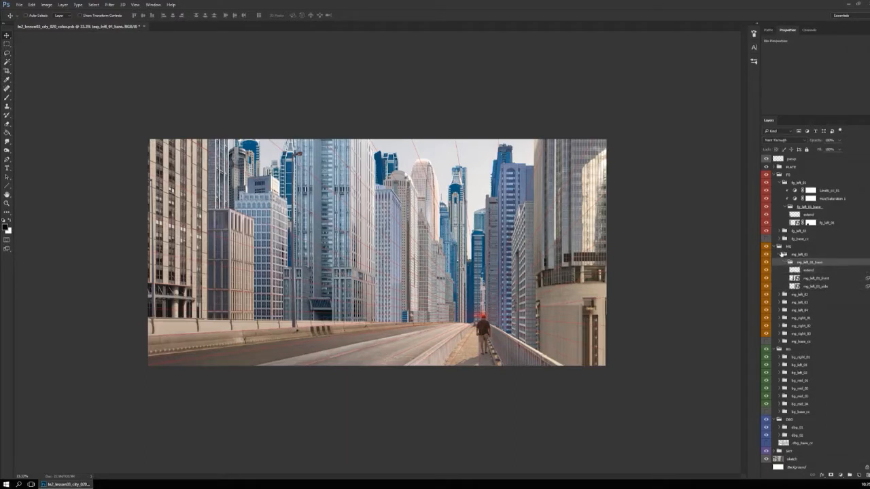
click(780, 254)
click(780, 183)
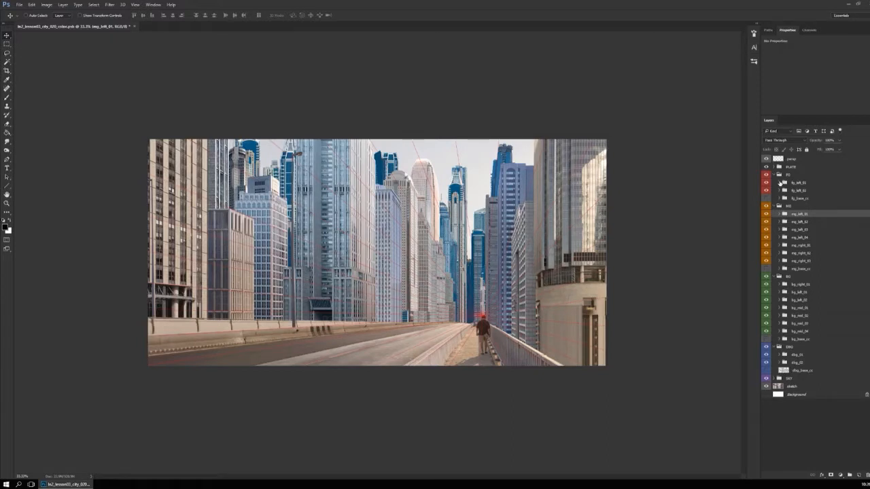
Step: Collapse the MG, BG, DBG and FG groups to tidy the layer stack
drag(425, 266, 441, 267)
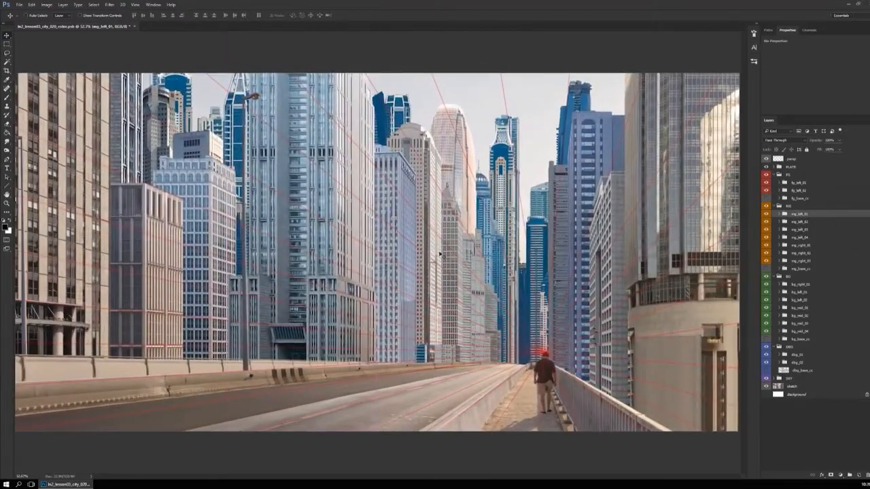
click(778, 205)
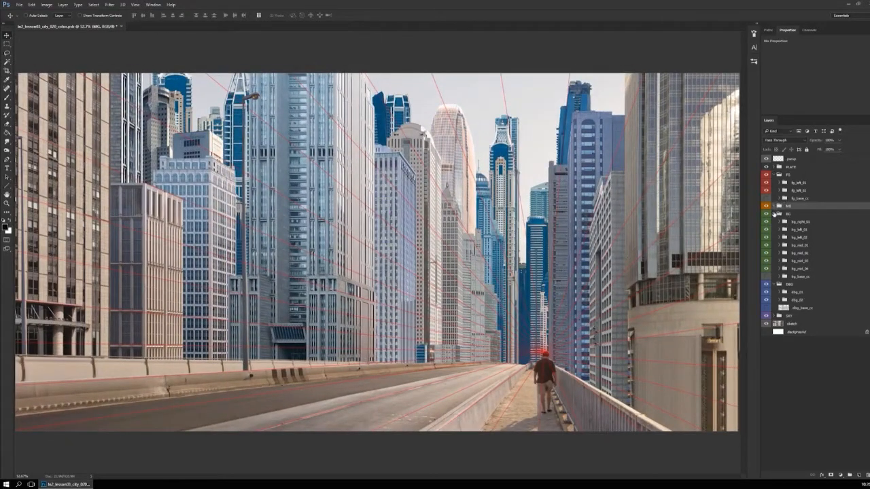
click(775, 214)
click(775, 222)
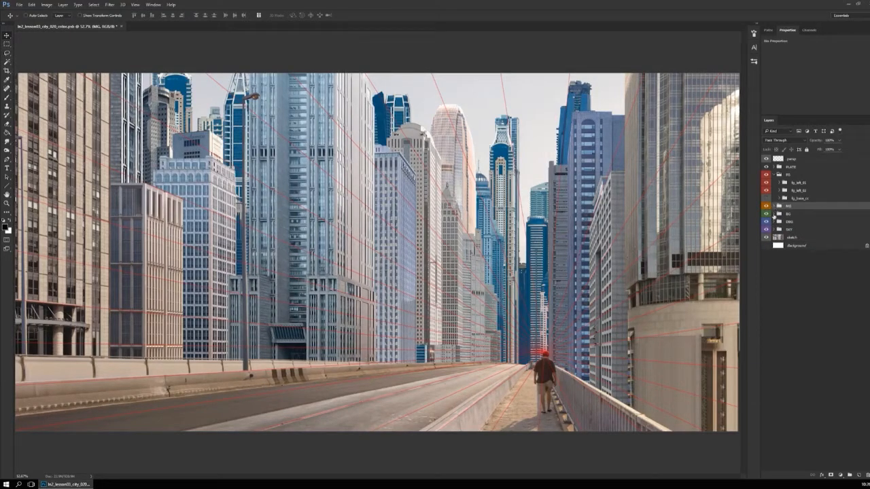
click(775, 174)
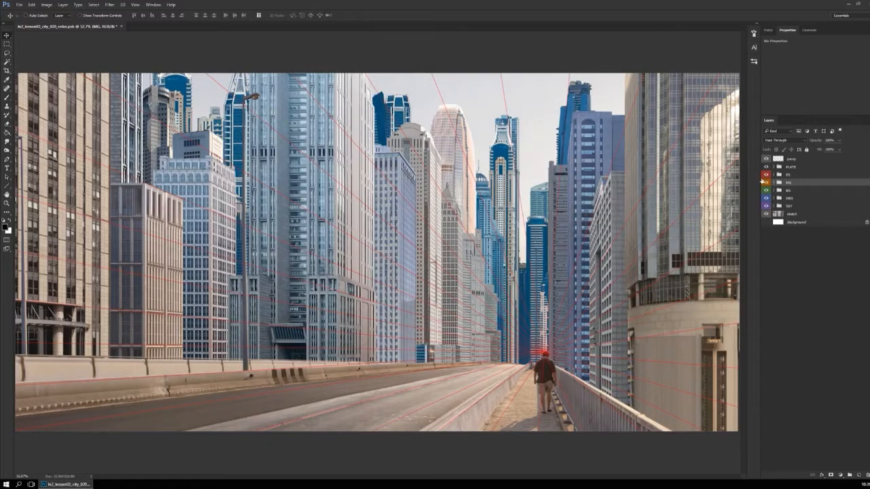
Step: Expand the PLATE group and show the PLATE_ORIG layer to view the original photo
click(776, 167)
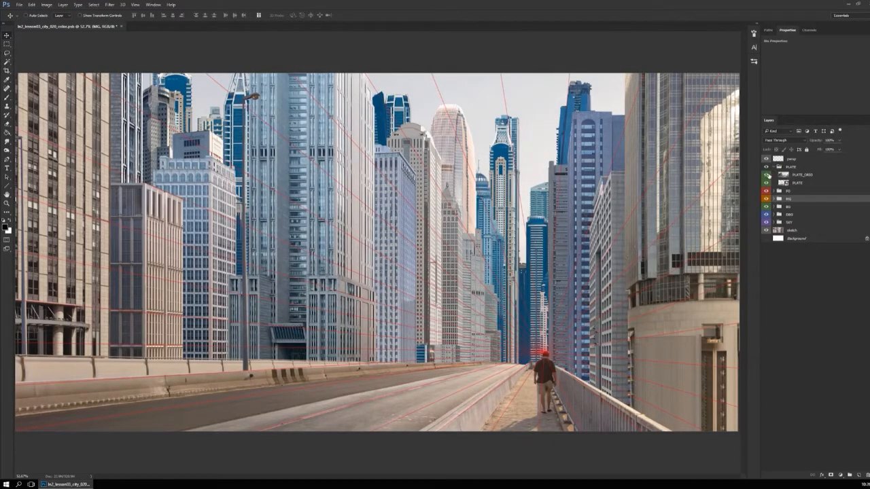
click(767, 175)
scroll(524, 306, down, 3)
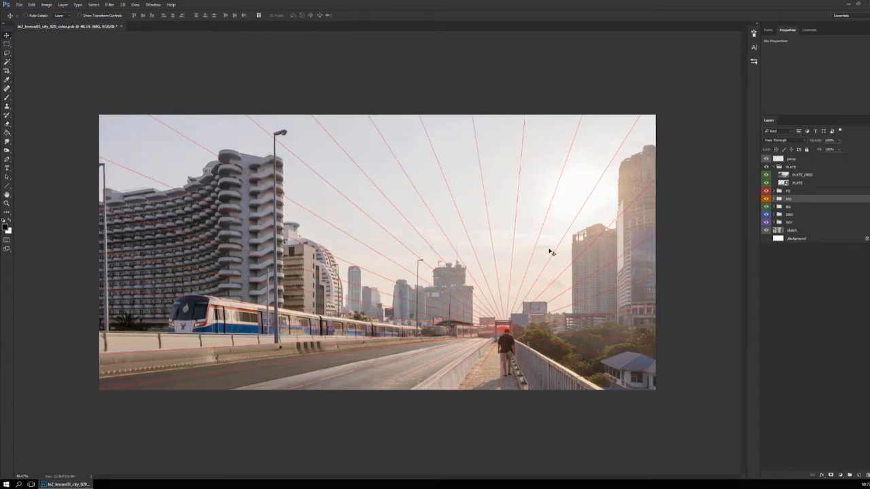
Step: Hide the PLATE_ORIG layer again and collapse the PLATE group
click(775, 168)
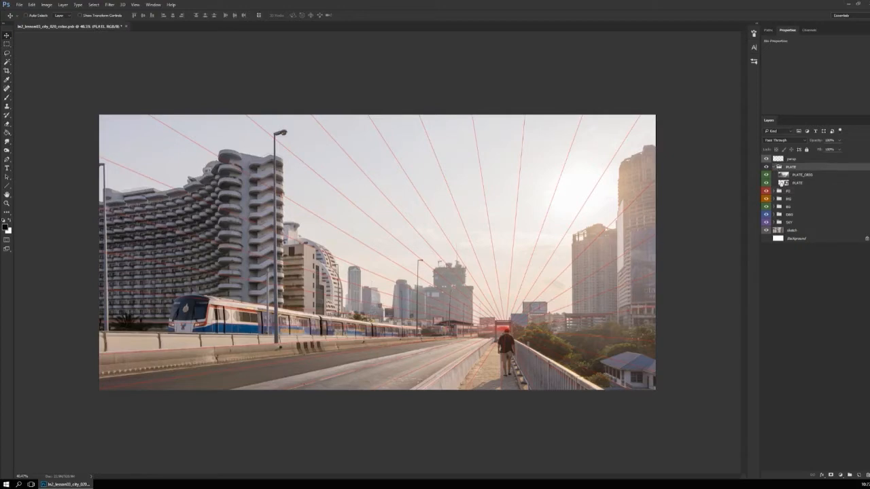
click(775, 168)
click(774, 168)
click(765, 175)
click(775, 167)
Step: Hide the DBG, BG and MG groups while keeping the SKY group visible
click(766, 206)
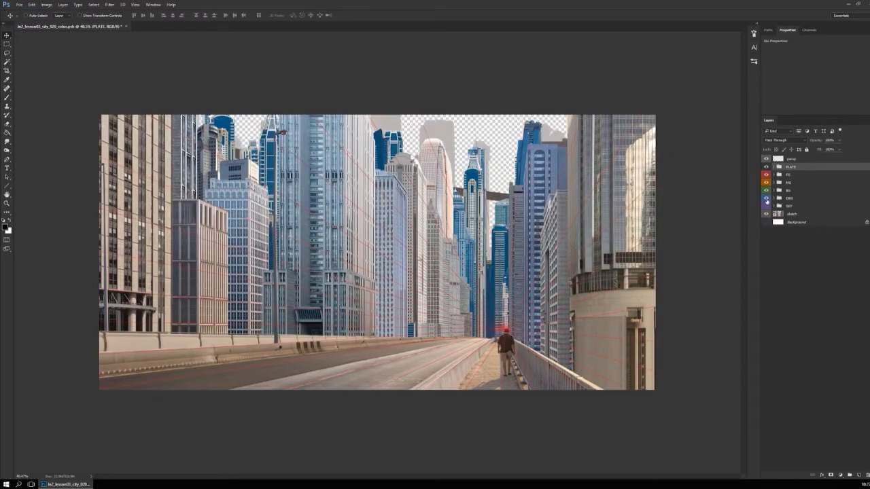
click(766, 199)
click(766, 207)
click(766, 191)
click(767, 183)
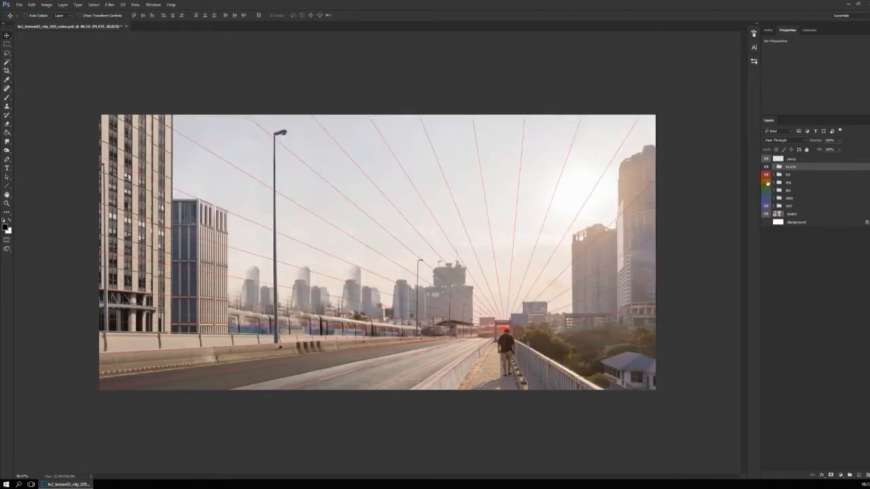
Step: Hide the FG group and show the MG group
click(765, 174)
click(766, 175)
click(766, 175)
click(766, 183)
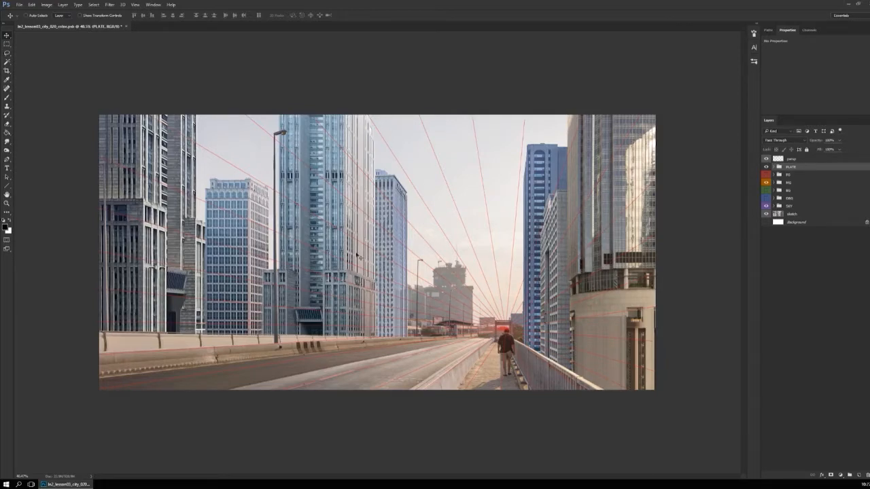
Step: Expand the PLATE group and toggle PLATE_ORIG to compare the original plate with the midground buildings
click(774, 167)
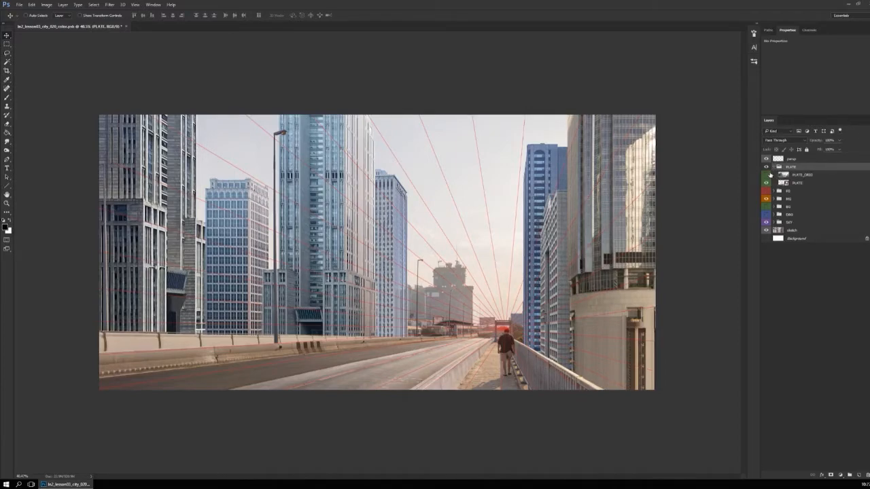
click(766, 175)
click(768, 175)
Step: Expand the MG group and hide every building group from mg_left_02 to mg_right_03, leaving only mg_left_01 showing
click(774, 198)
drag(767, 214, 767, 261)
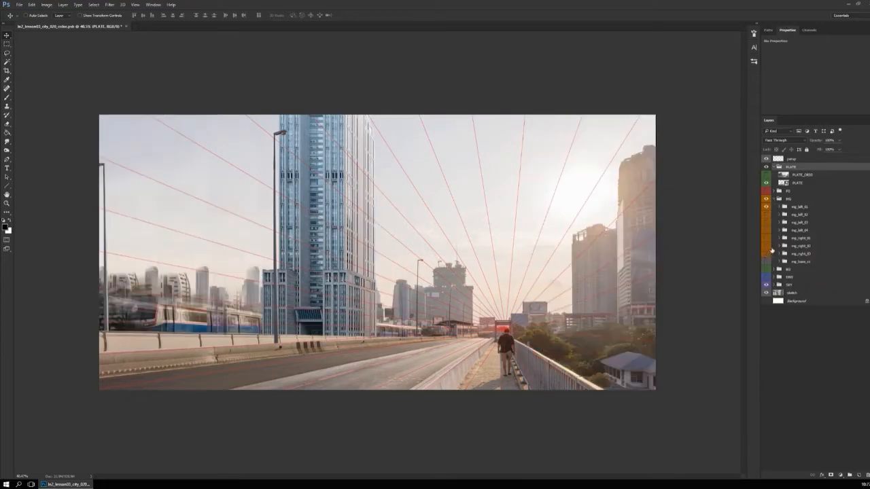
click(767, 207)
click(767, 207)
Step: Expand the SKY group and hide the sky_patch layer
click(775, 285)
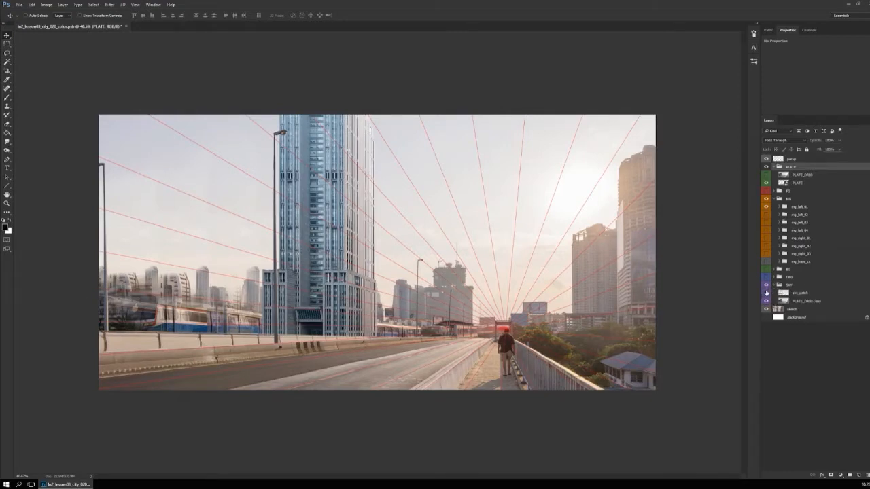
click(766, 293)
click(766, 293)
click(766, 293)
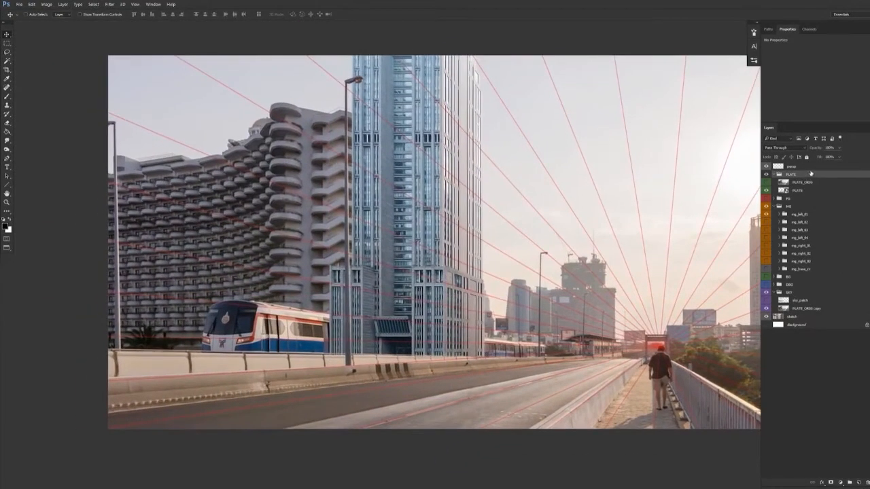
Step: Collapse the PLATE group and add a Levels adjustment layer above the persp layer
click(775, 175)
click(794, 167)
click(845, 477)
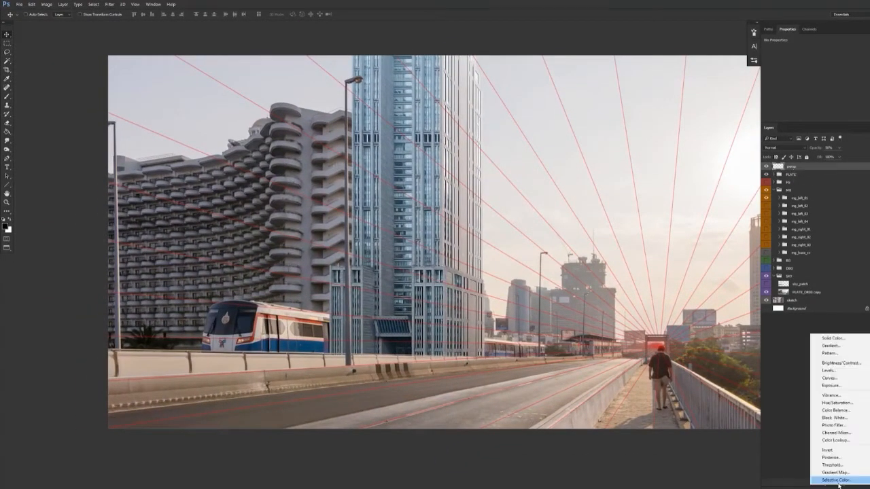
click(832, 369)
drag(545, 295, 501, 300)
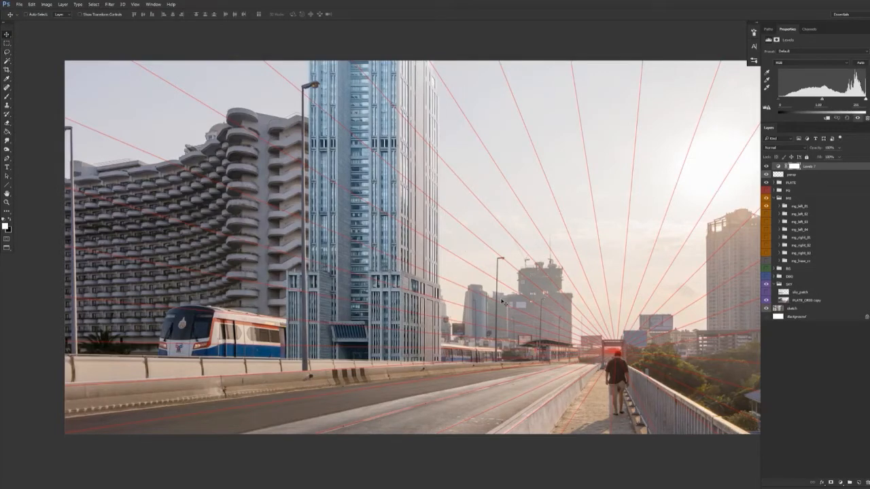
Step: Duplicate PLATE_ORIG copy above persp, masked to a tall rectangle over the curved building and tower edge, and nudge it slightly left
drag(802, 301, 811, 176)
key(m)
drag(328, 76, 167, 360)
click(830, 482)
key(v)
mouse_move(535, 351)
mouse_down()
mouse_move(509, 352)
mouse_move(538, 352)
mouse_move(527, 353)
mouse_up()
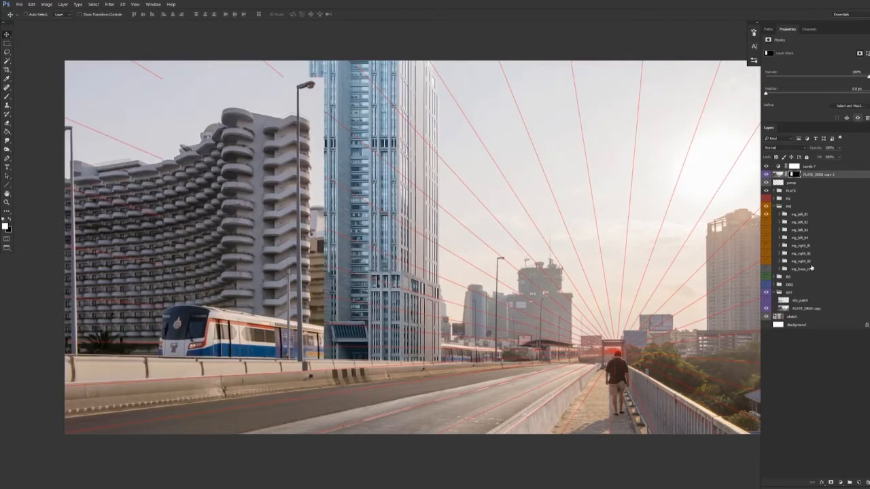
Step: Add a Levels adjustment layer inside mg_left_01, clipped to the mg_left_01_base group
click(782, 291)
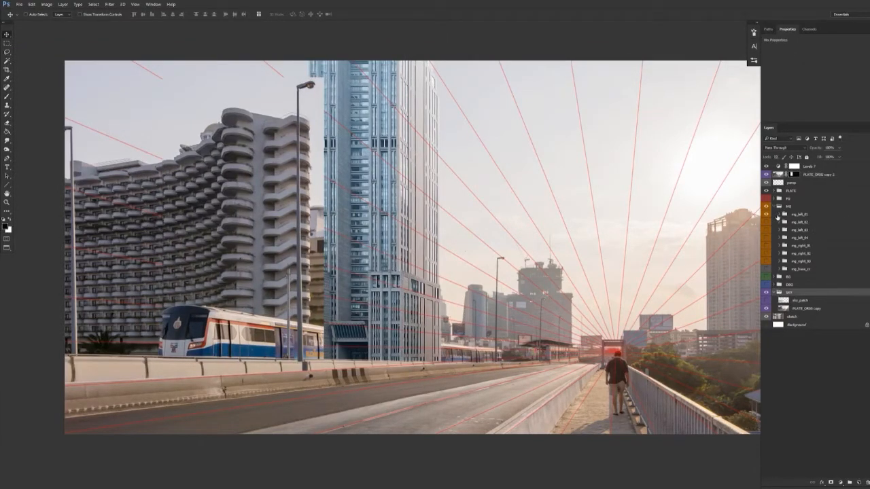
click(780, 214)
click(816, 216)
click(810, 223)
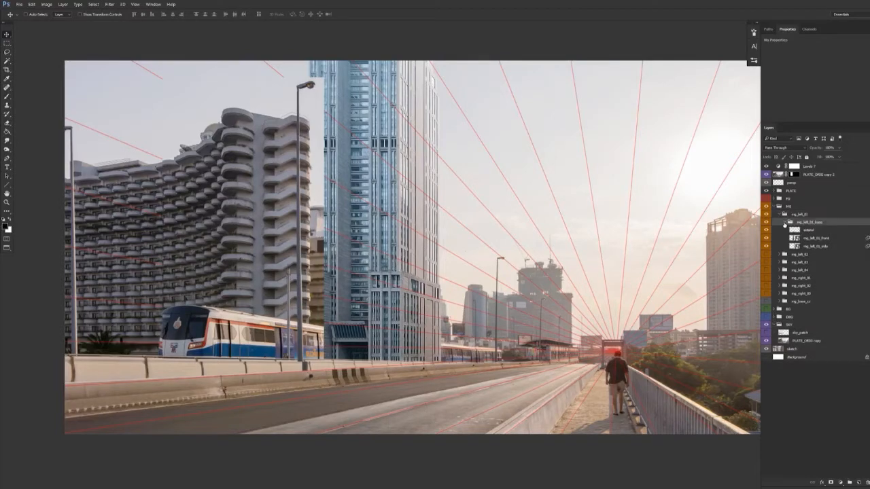
click(786, 223)
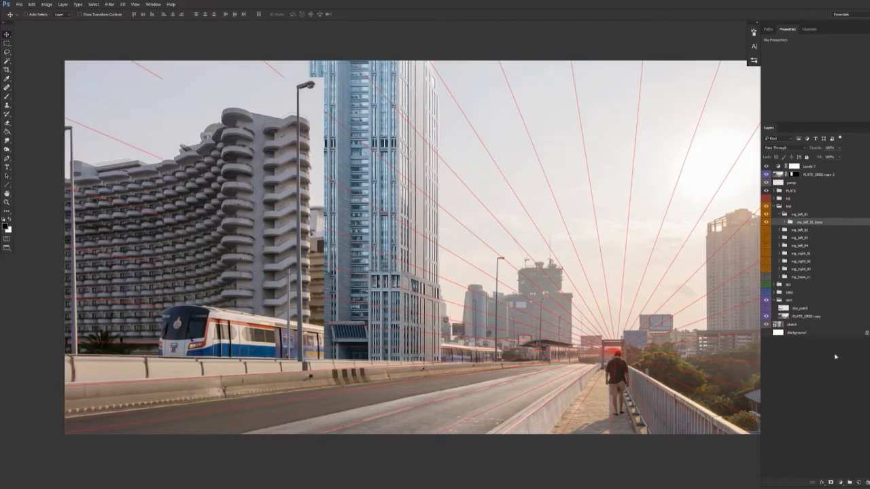
click(840, 482)
click(822, 364)
alt+click(819, 226)
Step: Lower the top Levels layer's white input to about 26 to expose shadows, and lift the output blacks of the tower's clipped Levels
click(817, 167)
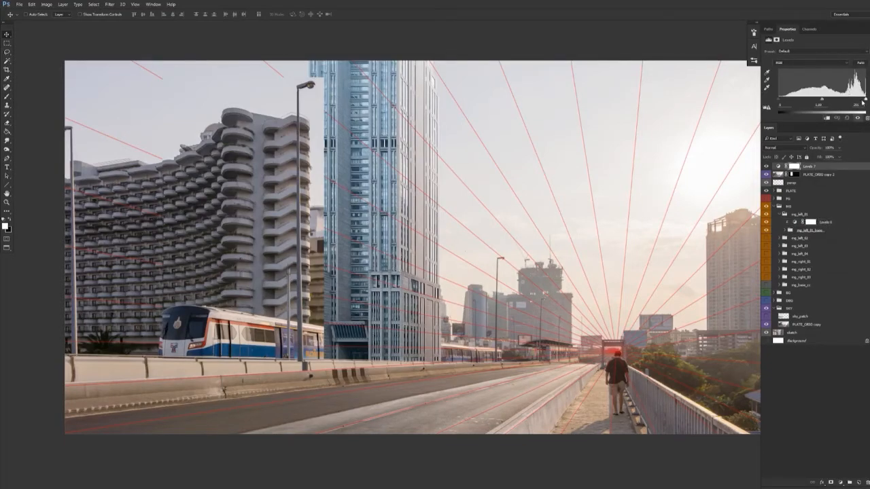
drag(866, 100, 788, 127)
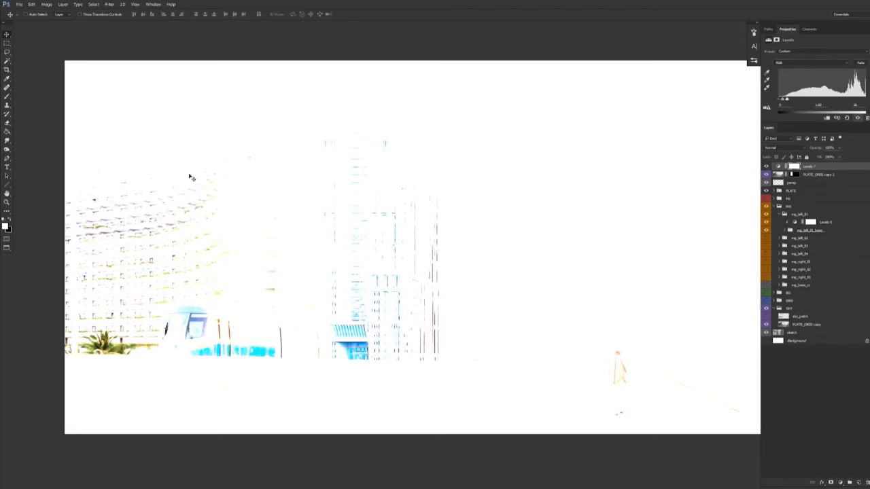
click(830, 223)
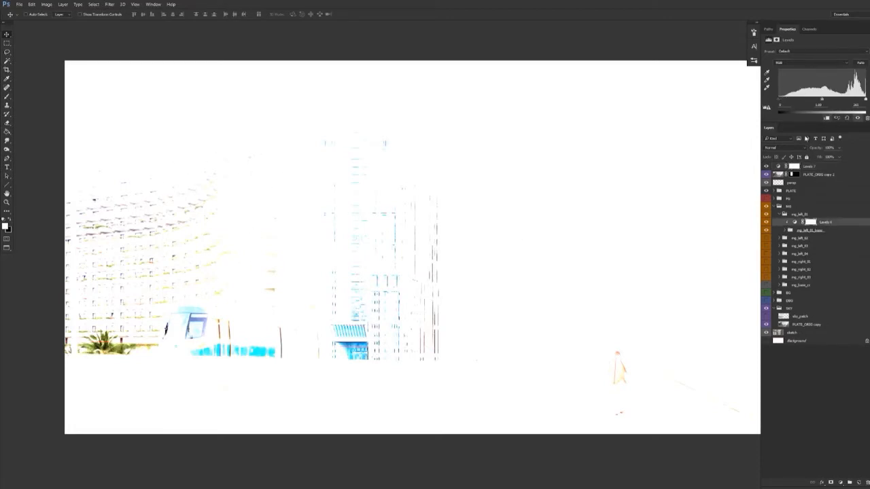
drag(803, 123, 780, 122)
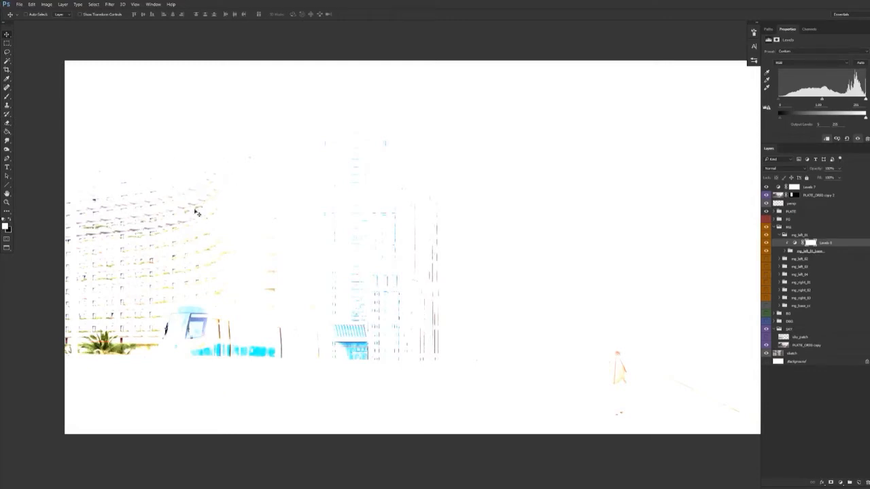
Step: Adjust the shadow end of the Blue channel and lift the Red channel's output blacks in the tower's clipped Levels to neutralise its blue cast
click(834, 243)
click(812, 63)
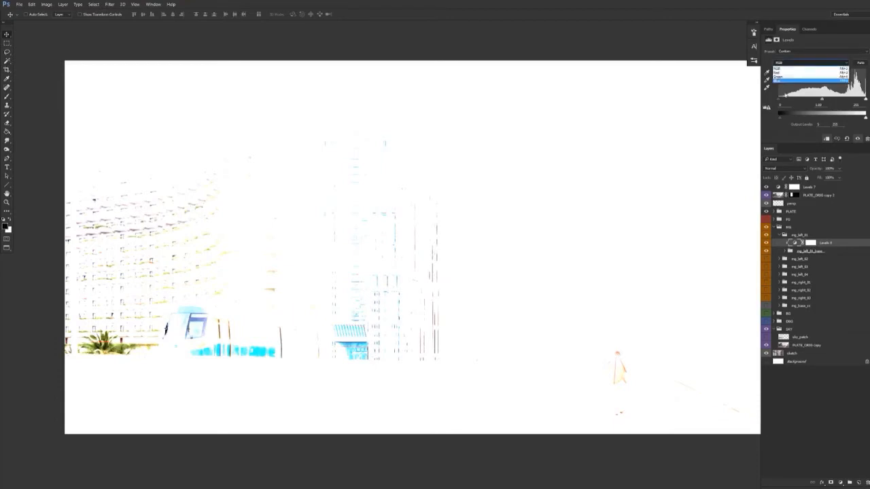
click(787, 81)
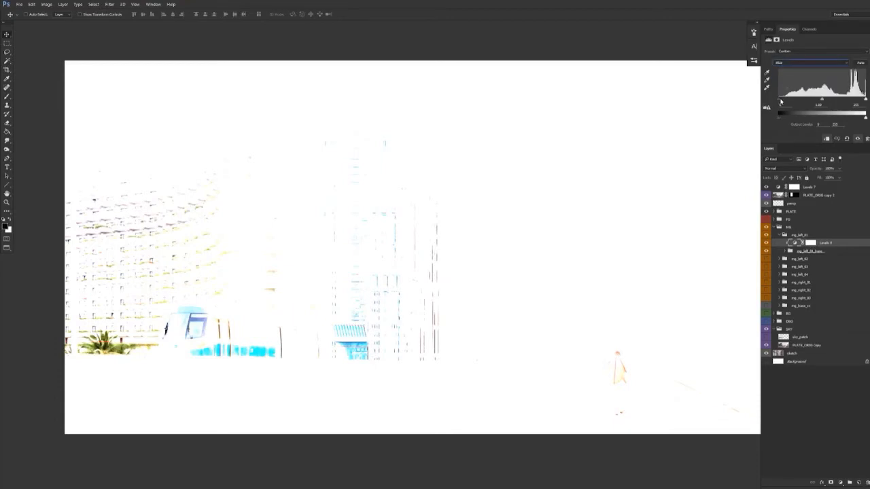
drag(781, 100, 783, 100)
click(781, 62)
click(787, 76)
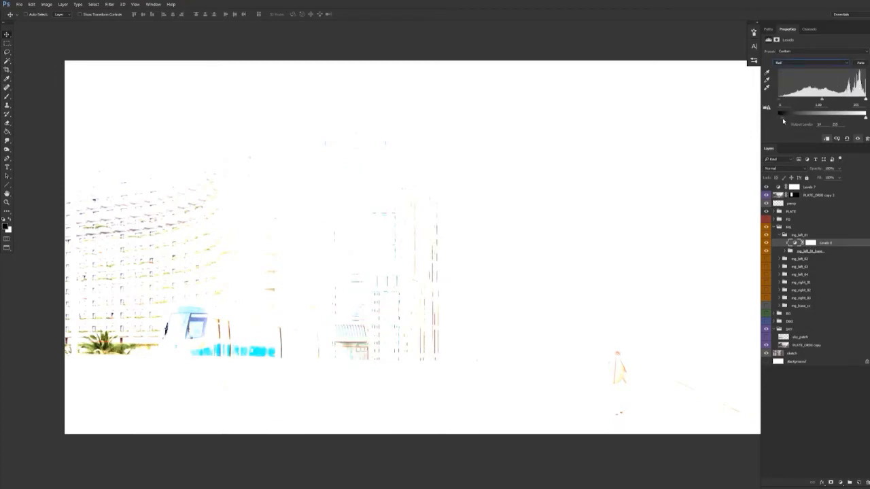
click(785, 64)
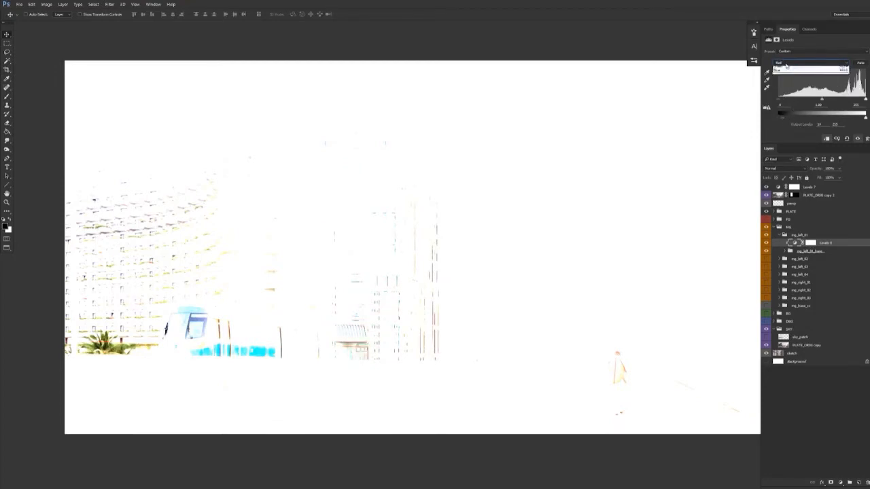
click(783, 89)
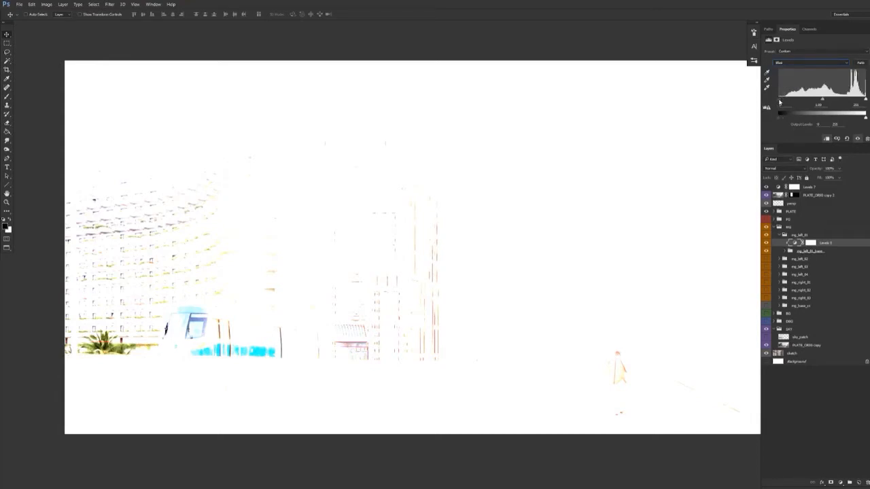
Step: Raise the top Levels' white input to about 68 and fine-tune the red and blue midtones in the tower's clipped Levels
click(815, 188)
drag(789, 101, 802, 106)
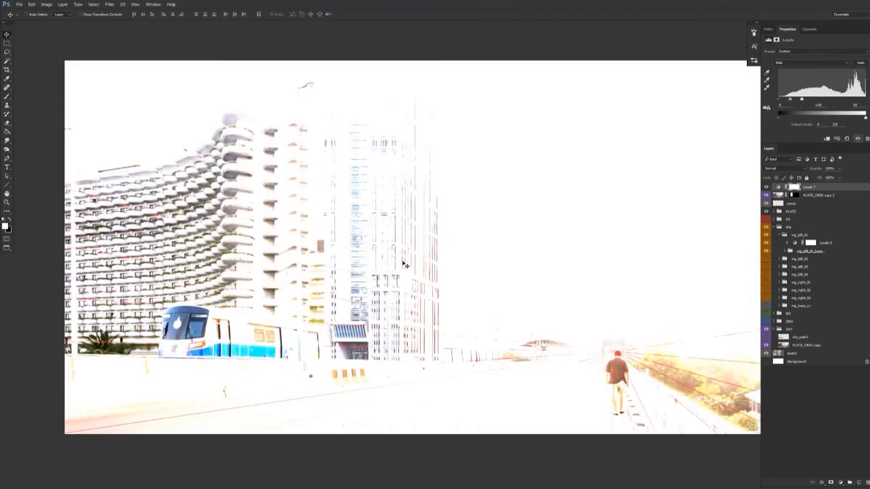
click(823, 244)
click(792, 63)
click(796, 72)
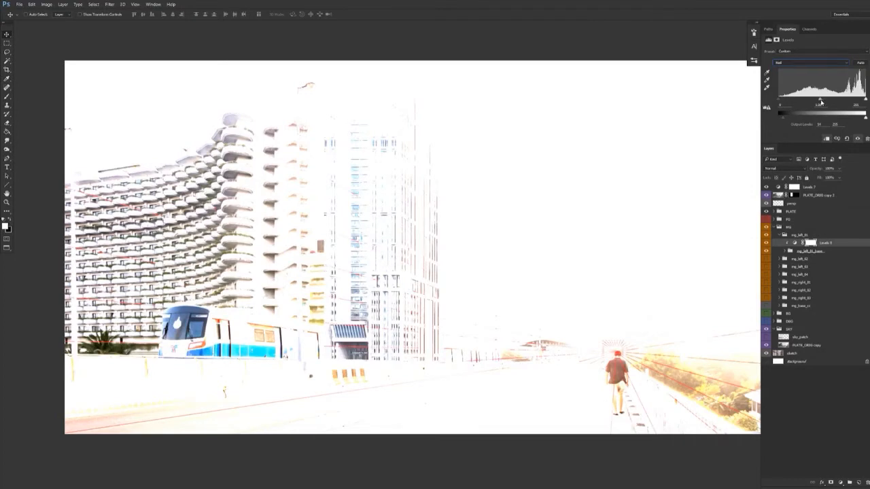
click(801, 64)
click(809, 89)
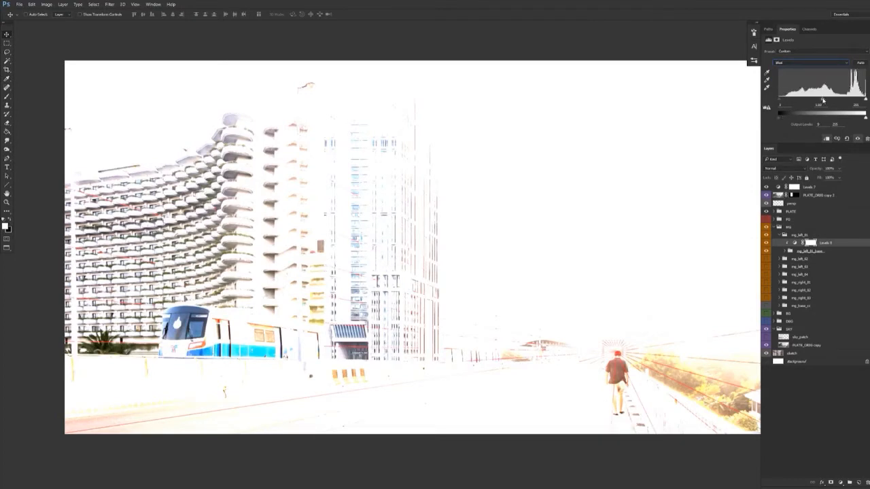
Step: In the tower's Levels, set RGB midtones to about 0.84 with output black 7, and raise the red output black to about 20
click(788, 63)
click(785, 69)
drag(782, 121, 779, 119)
drag(822, 99, 827, 100)
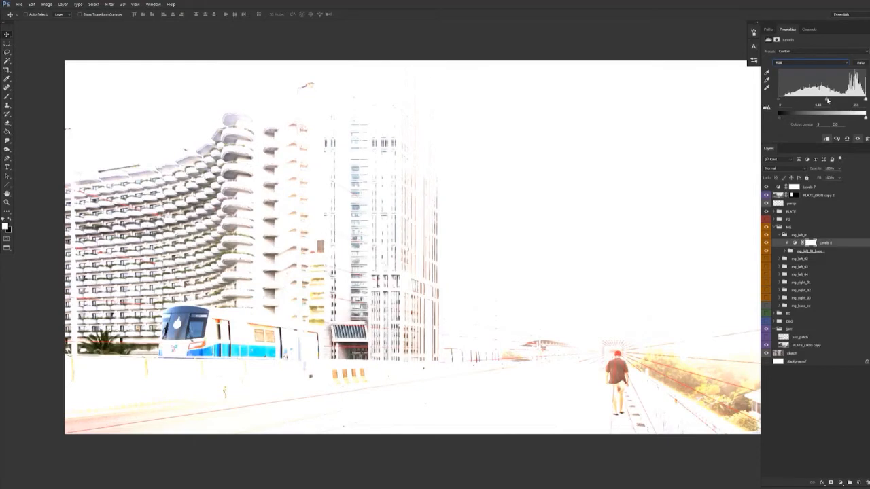
drag(780, 119, 781, 119)
click(792, 64)
click(788, 74)
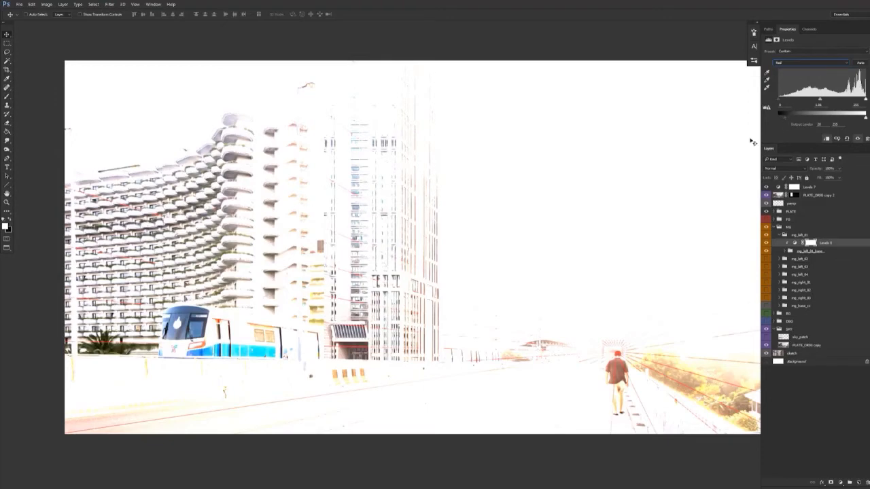
Step: Raise the top Levels' white input to about 191 and darken the tower's RGB midtones to about 0.61
click(815, 187)
drag(803, 100, 843, 117)
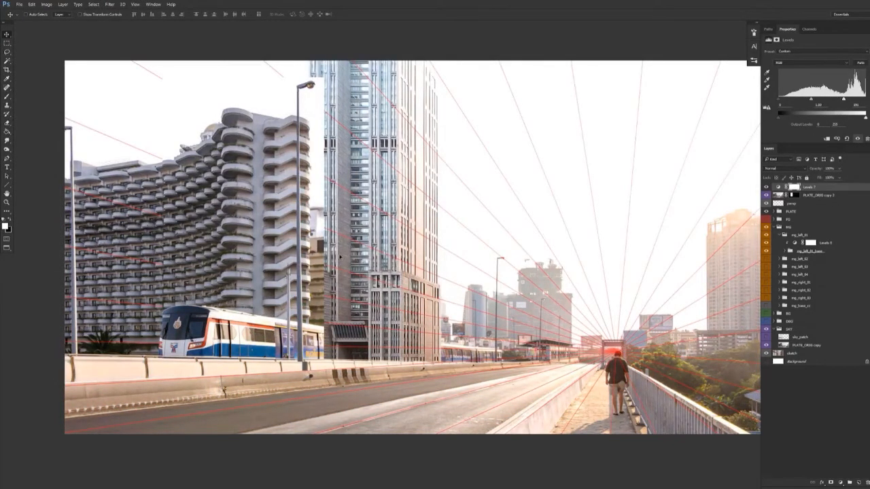
click(833, 243)
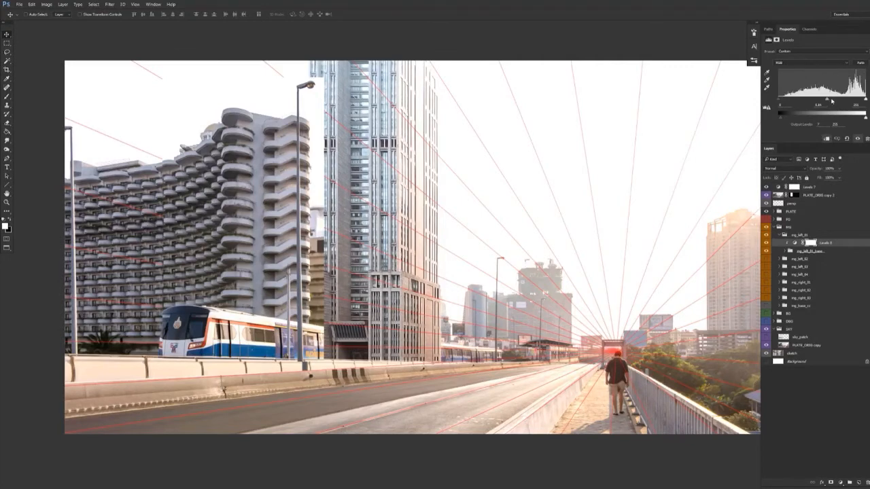
drag(832, 100, 835, 100)
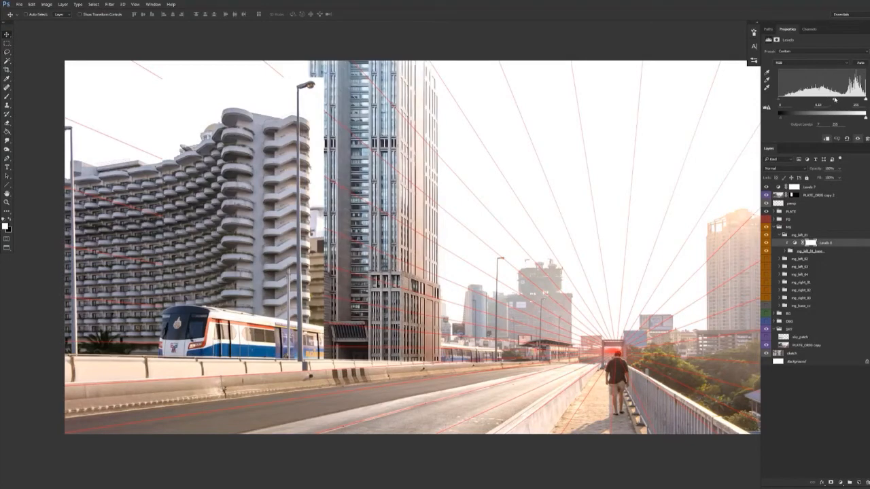
Step: In the tower's Levels, brighten the red midtones to about 1.10 and slightly darken the blue midtones
click(835, 62)
click(836, 71)
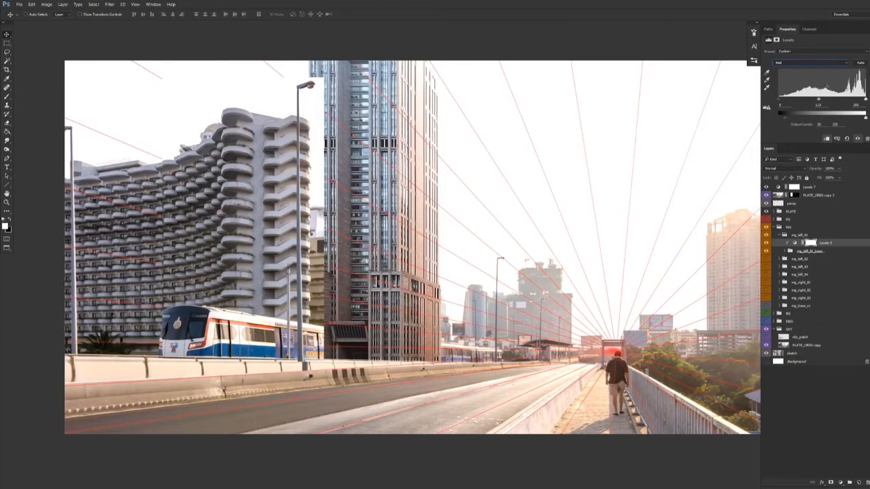
click(810, 64)
click(804, 86)
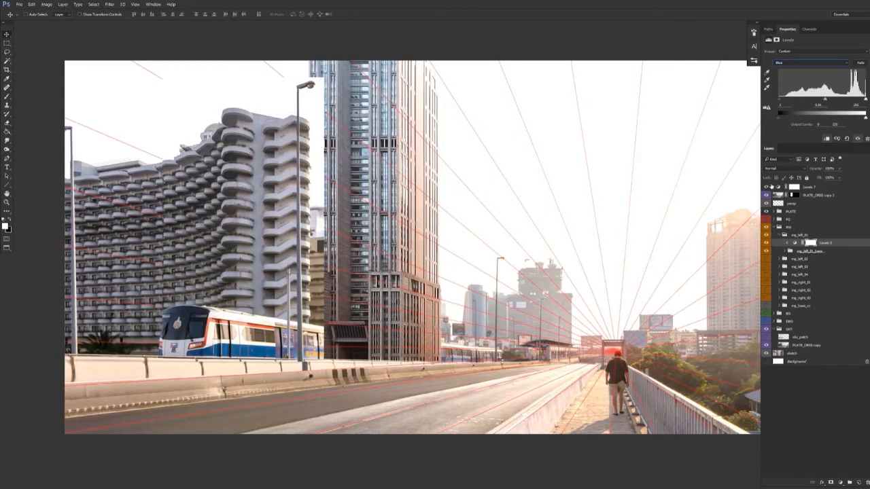
Step: Recheck the tower against the plate by toggling the top Levels and crushing its white input, and restore the white input to maximum
click(767, 187)
click(767, 187)
click(815, 188)
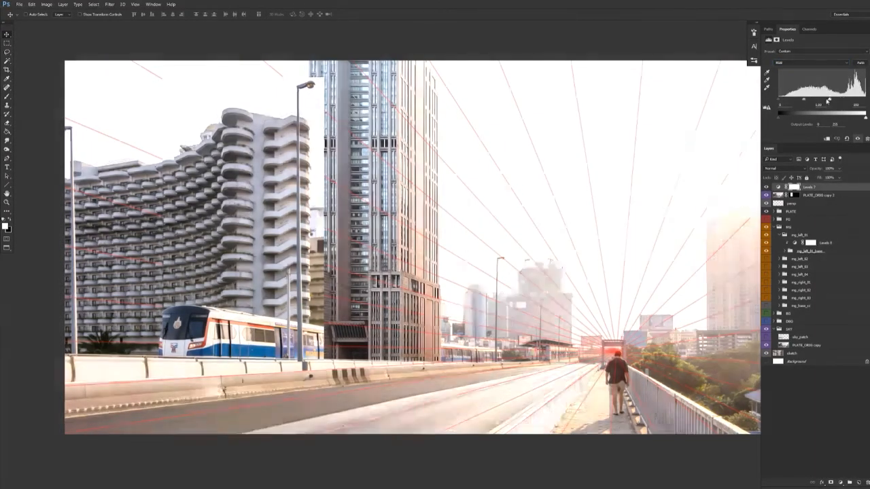
drag(828, 101, 789, 114)
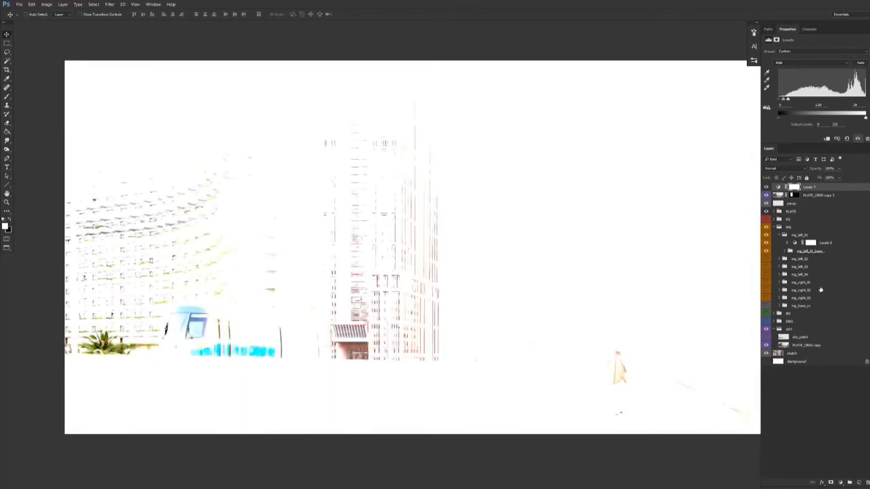
click(824, 243)
drag(779, 116, 866, 102)
click(807, 188)
Step: Add a clipped Hue/Saturation adjustment directly above the mg_left_01_base group and reduce its saturation to about -18
drag(497, 375, 536, 340)
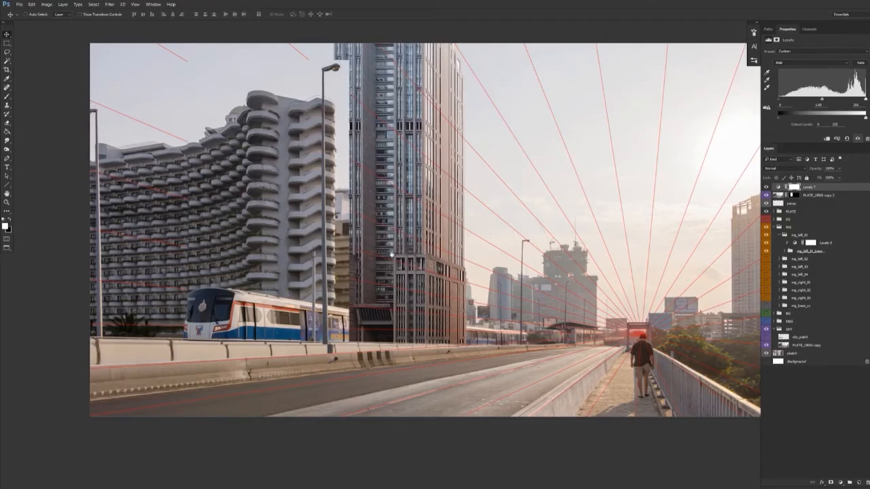
drag(393, 253, 399, 247)
click(816, 252)
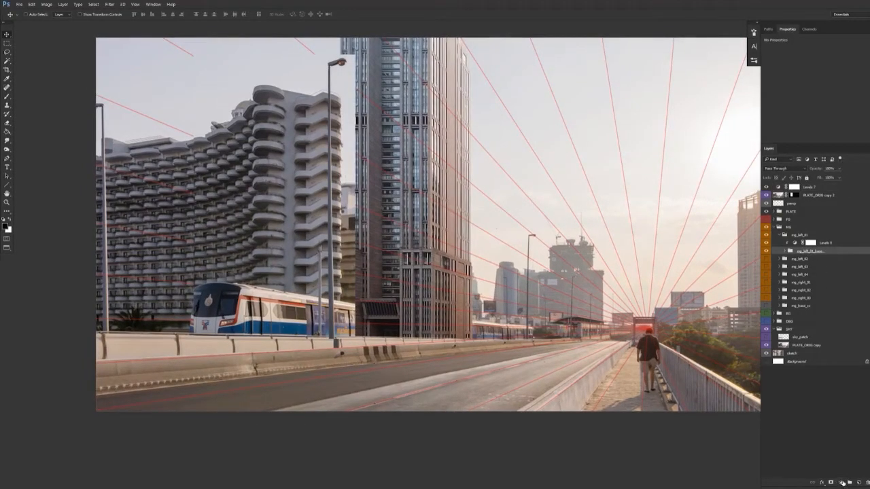
click(840, 483)
click(836, 400)
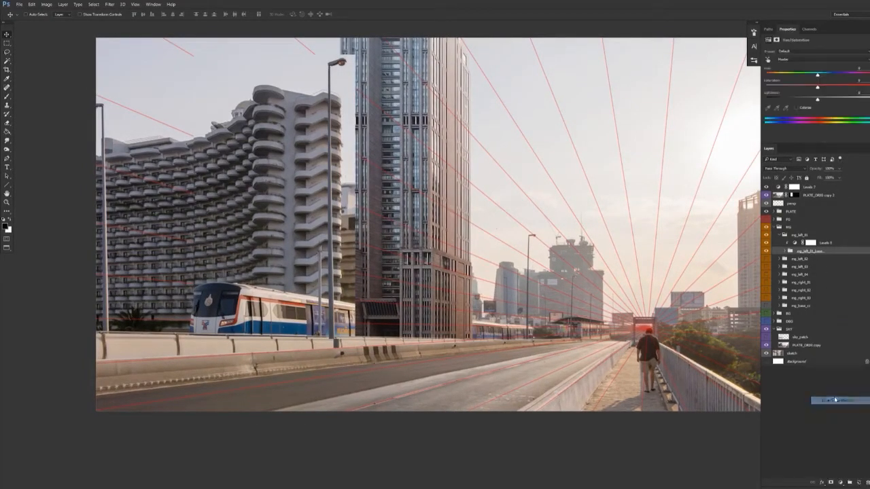
click(809, 88)
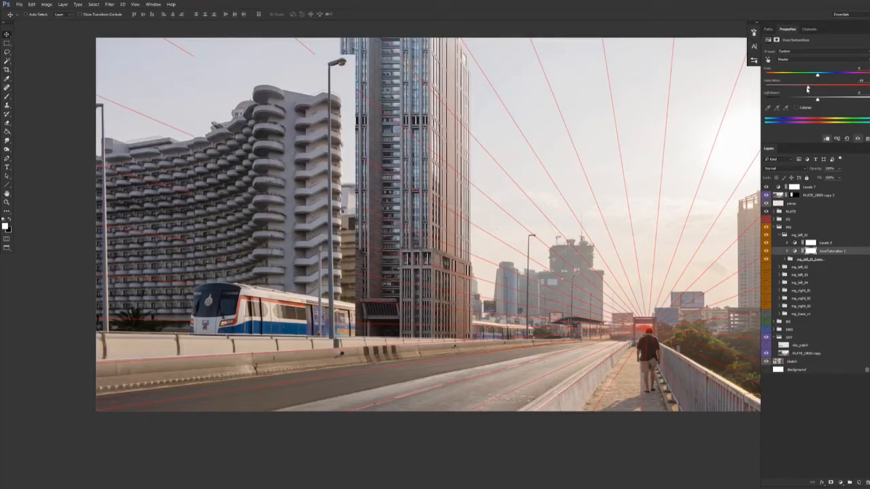
drag(457, 282, 443, 297)
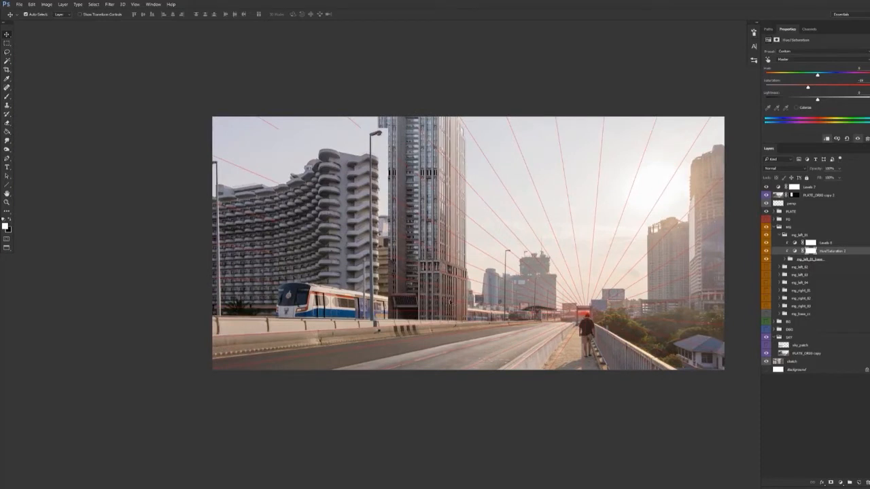
Step: Reduce the red midtones in the tower's clipped Levels while judging through the top Levels' lowered white input, and hide the top Levels layer
click(813, 187)
drag(865, 100, 833, 102)
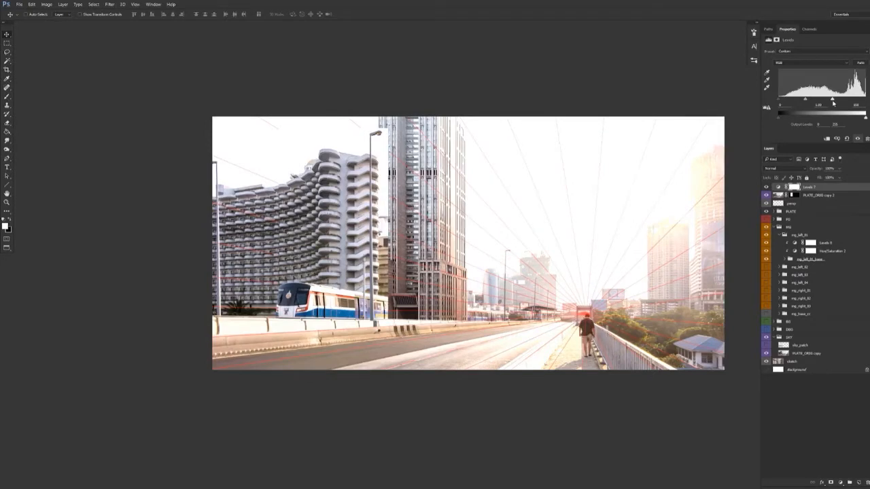
drag(831, 103, 798, 107)
click(830, 243)
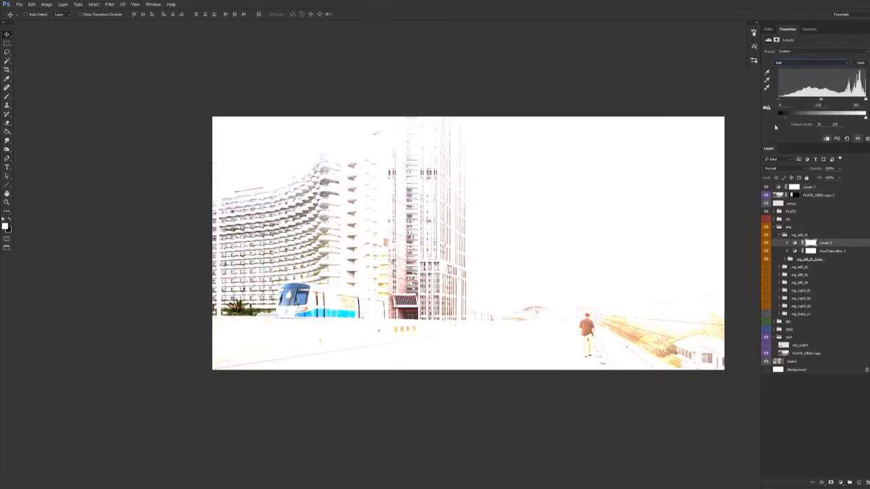
click(767, 187)
Step: Lower the Red channel's white input to about 246 in the tower's clipped Levels and return to the RGB channel
drag(400, 275, 422, 278)
drag(422, 278, 435, 329)
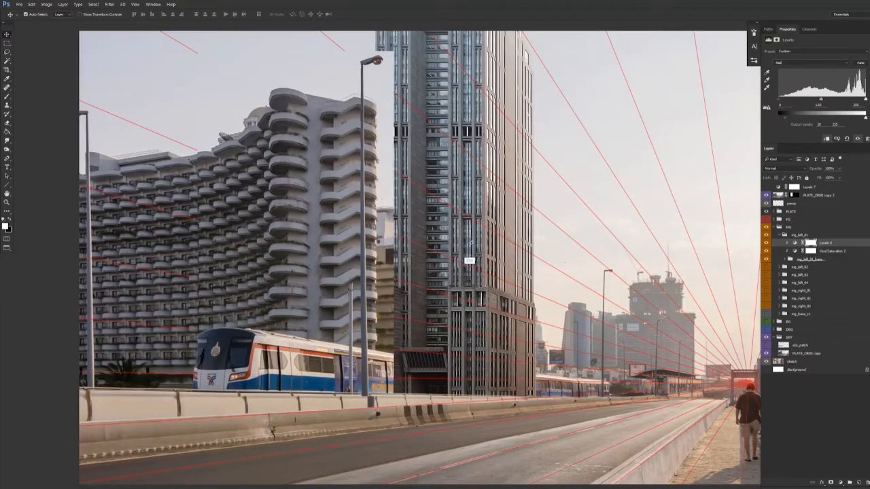
scroll(462, 244, down, 2)
click(793, 63)
click(793, 64)
drag(865, 101, 863, 101)
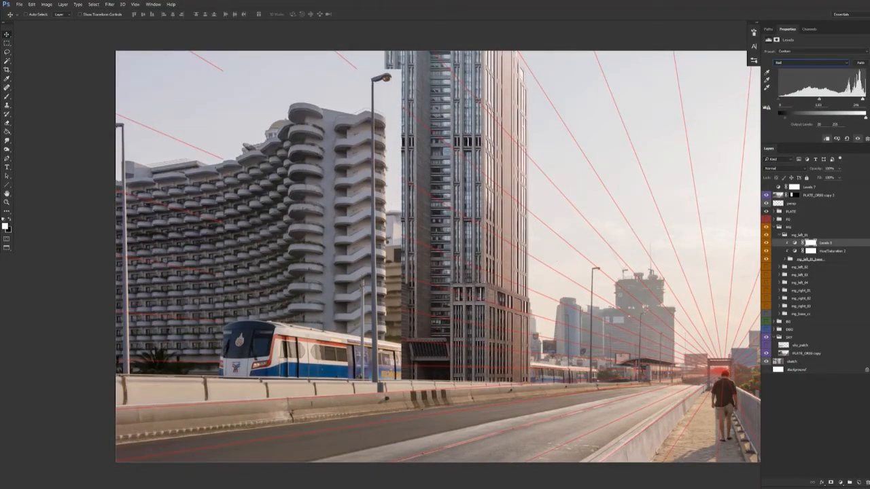
click(793, 65)
Step: Expand mg_left_01_base and add a second clipped Levels adjustment masked to one tower face, placed above the existing Levels in mg_left_01
drag(527, 304, 498, 300)
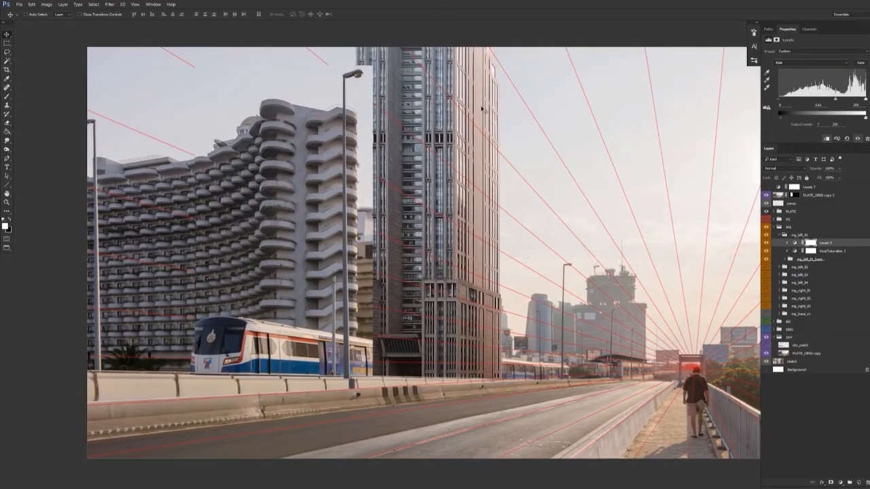
drag(362, 150, 386, 154)
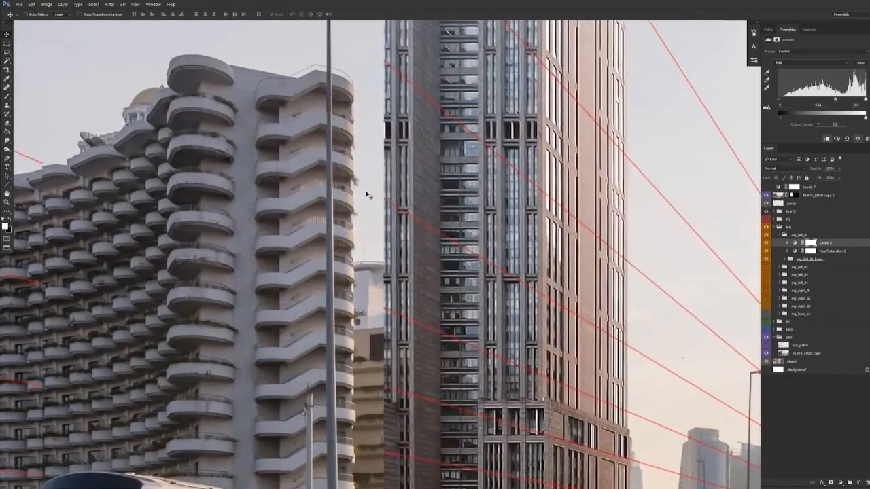
drag(351, 179, 379, 183)
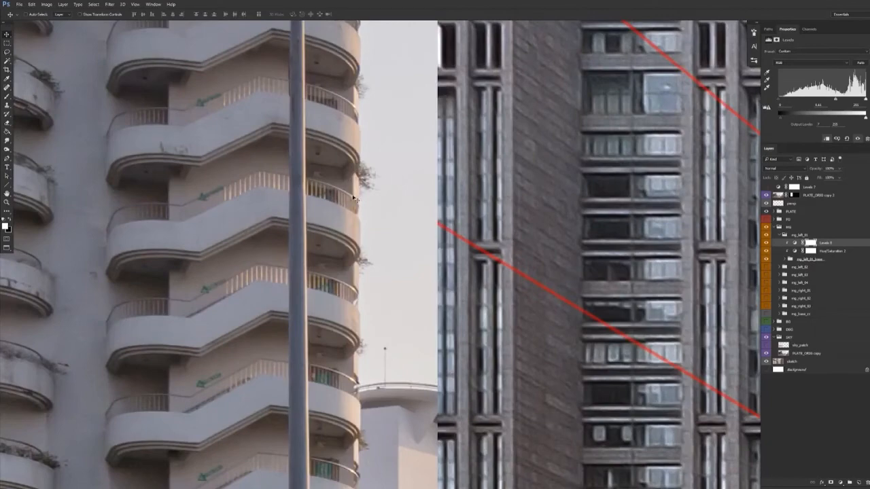
drag(374, 229, 333, 248)
click(785, 259)
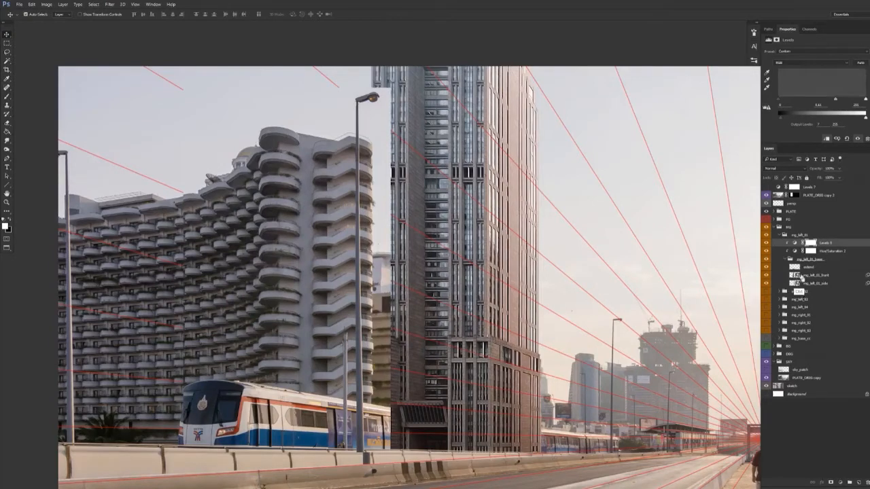
click(826, 251)
click(840, 482)
click(832, 359)
drag(828, 247, 836, 242)
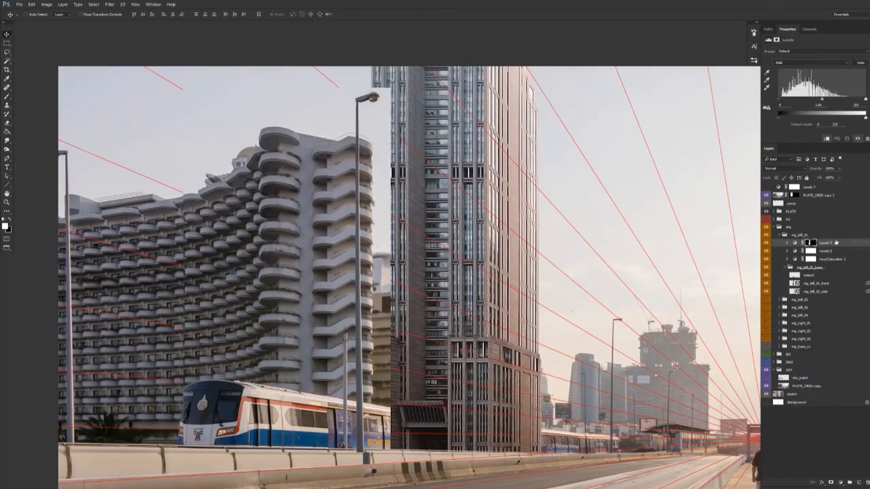
Step: Invert the mask of the second clipped Levels so the adjustment targets the opposite tower face
drag(822, 101, 802, 103)
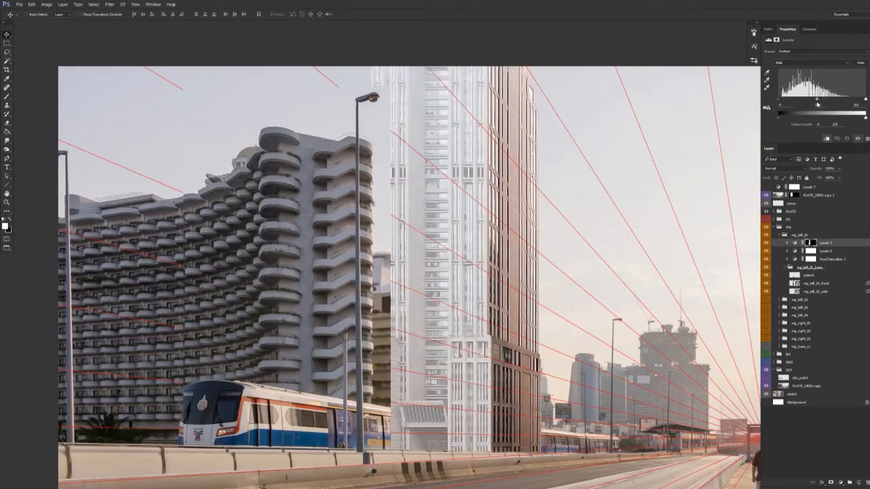
click(811, 243)
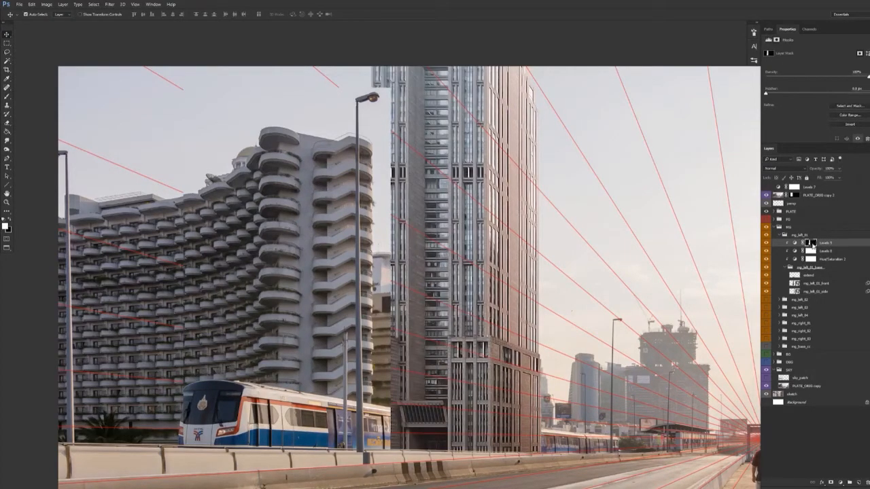
key(ctrl+i)
click(838, 245)
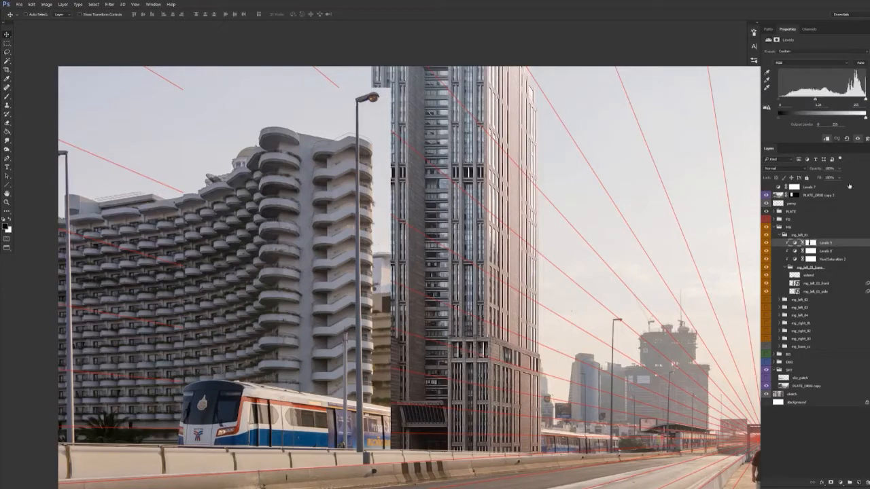
Step: Reset the masked Levels, brighten its RGB midtones, and slightly reduce the Red channel's midtones
mouse_move(786, 103)
mouse_down()
mouse_move(843, 104)
mouse_move(802, 104)
mouse_up()
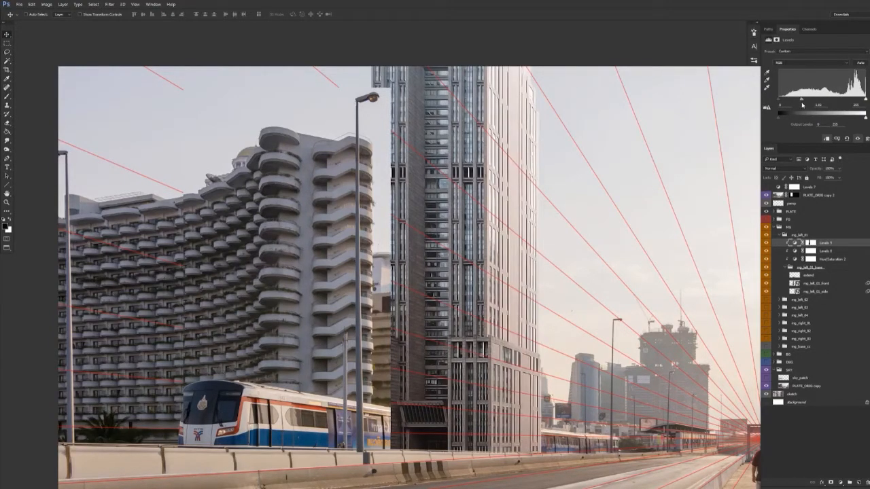
click(847, 139)
drag(525, 314, 494, 293)
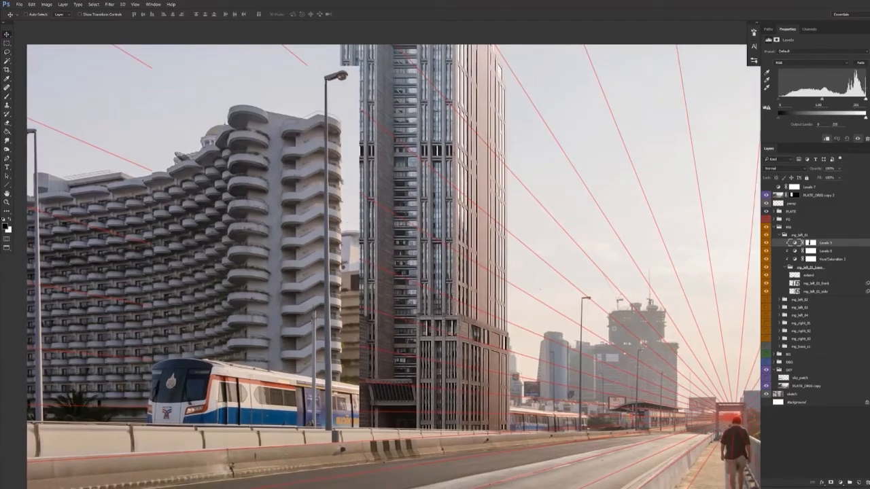
drag(821, 104, 810, 104)
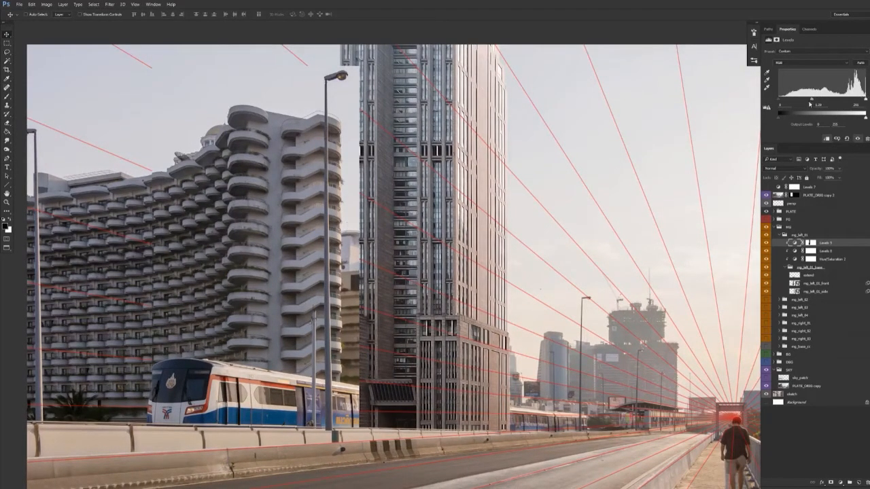
click(810, 62)
click(802, 70)
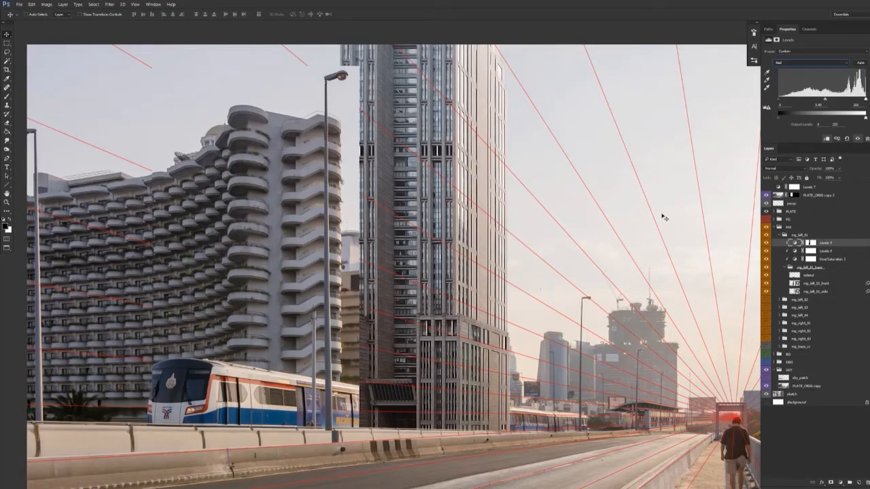
Step: Show and reset the top Levels layer and raise its black input sharply to isolate the brightest highlights
click(807, 188)
click(766, 187)
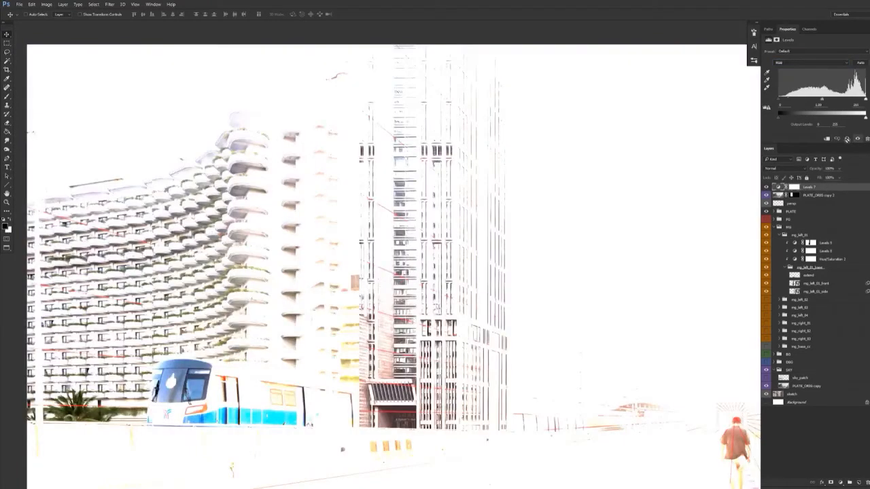
click(846, 139)
drag(779, 100, 858, 131)
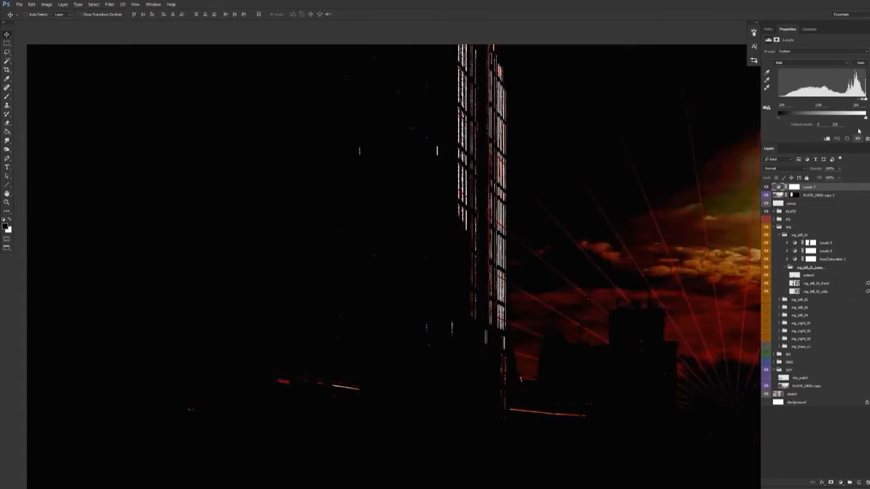
Step: Lower the masked Levels' RGB white output to about 238 and hide the top Levels layer
click(833, 246)
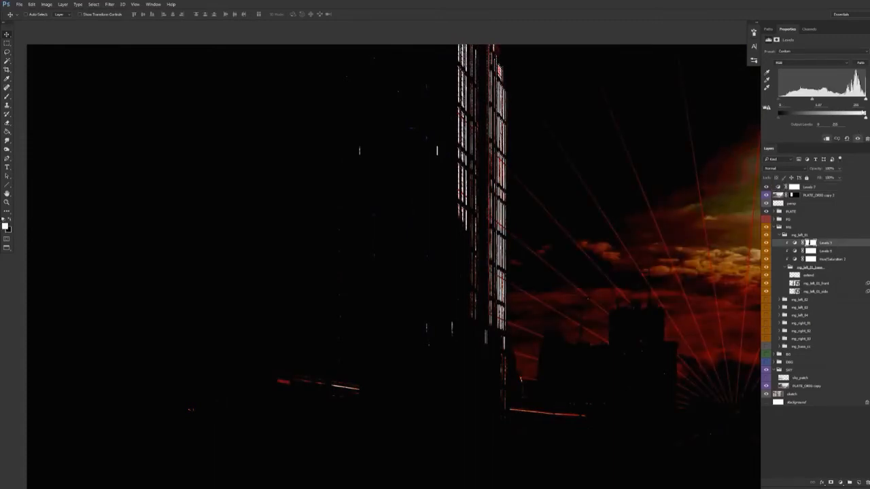
drag(863, 120, 860, 120)
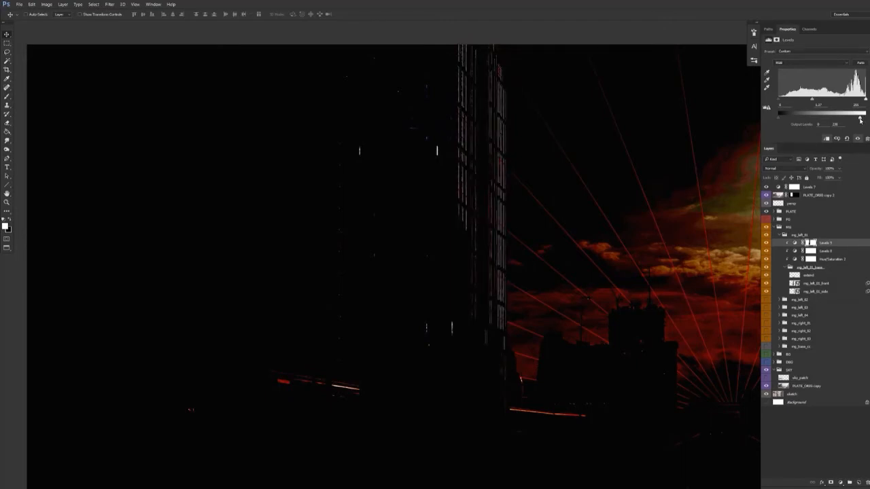
click(767, 188)
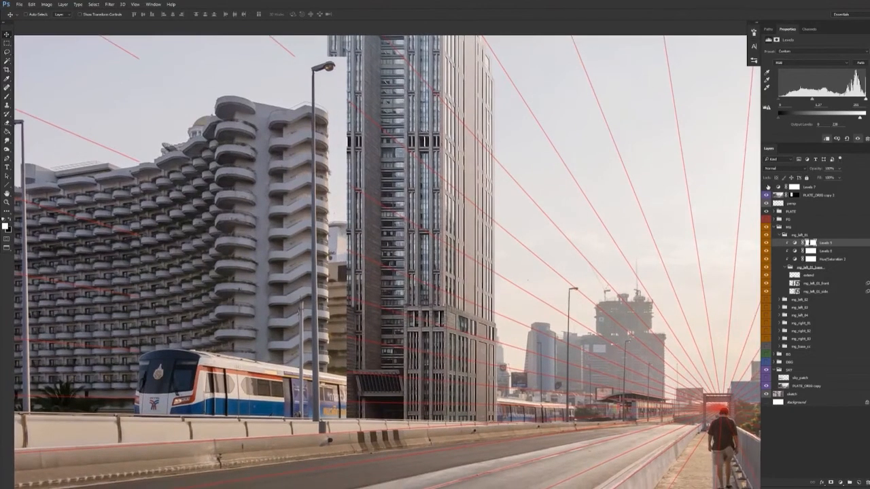
Step: Show the top Levels with a lower black input and reduce the masked Levels' Blue white output to about 250
click(767, 187)
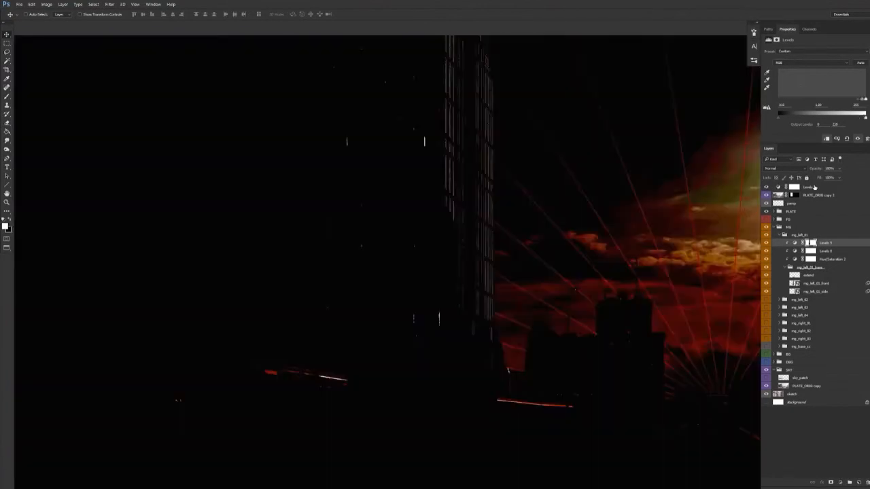
click(809, 187)
mouse_move(852, 102)
mouse_down()
mouse_move(831, 102)
mouse_move(862, 109)
mouse_move(848, 111)
mouse_up()
click(827, 252)
click(827, 243)
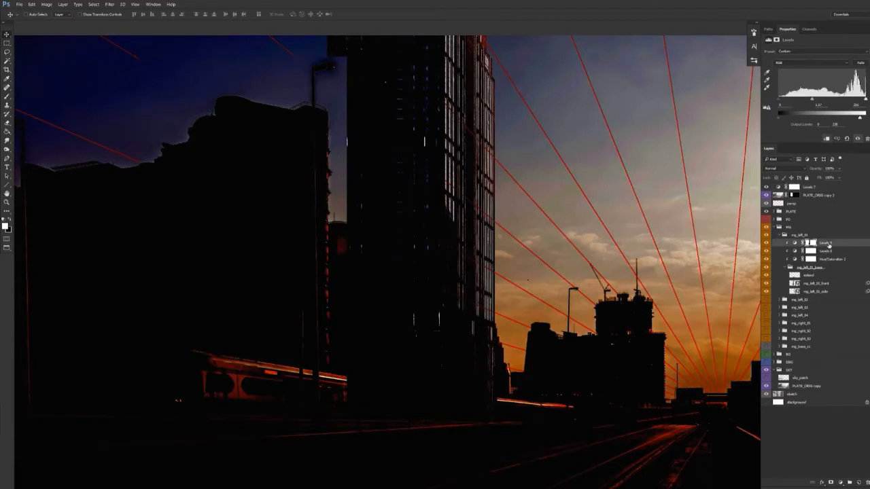
click(793, 64)
click(794, 82)
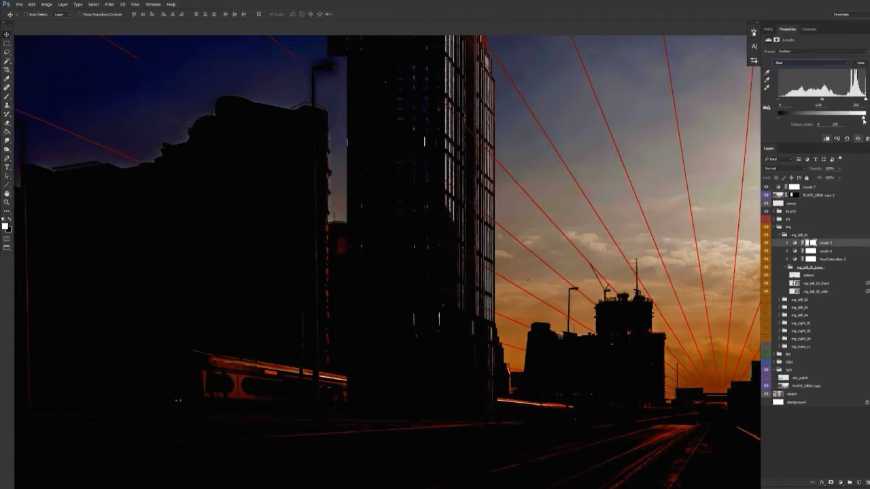
Step: Reduce the Red midtones and lower the Red white input to about 244 in the masked Levels, and hide the top Levels
click(809, 62)
click(806, 70)
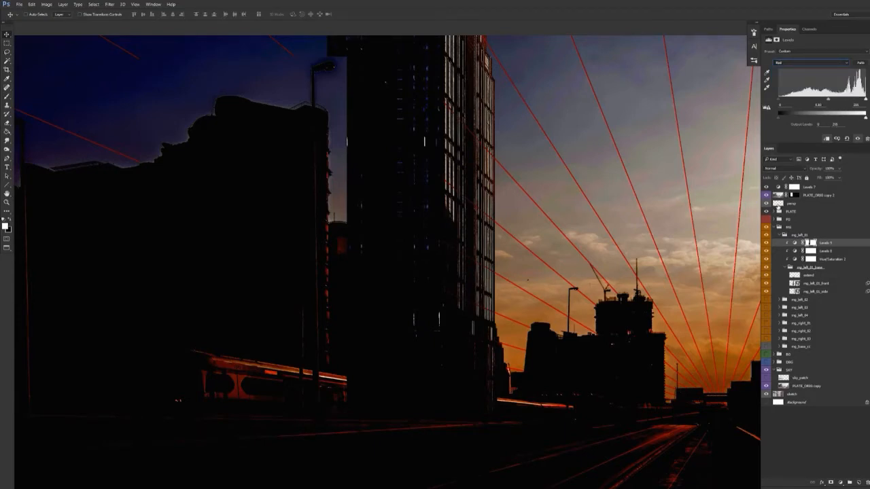
click(766, 187)
Step: Compare the tower against the plate with the masked Levels adjustment off and on
drag(537, 291, 450, 301)
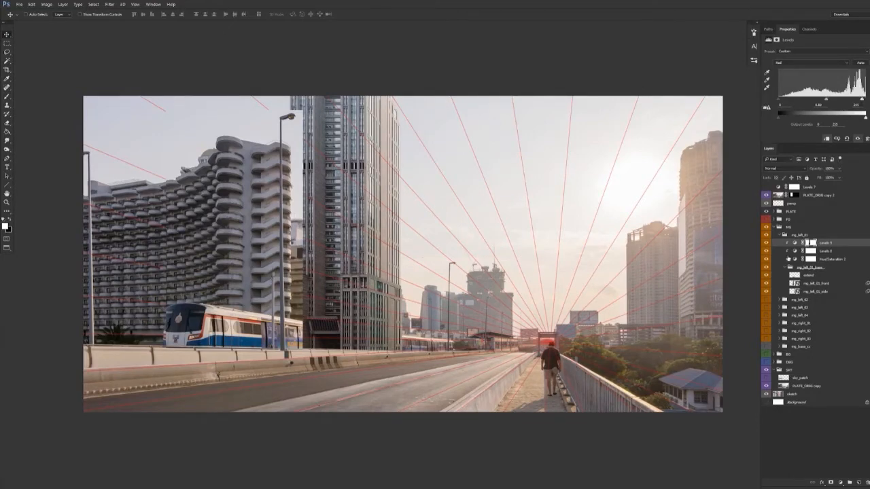
click(766, 243)
click(766, 243)
click(767, 243)
click(766, 244)
drag(534, 346, 555, 336)
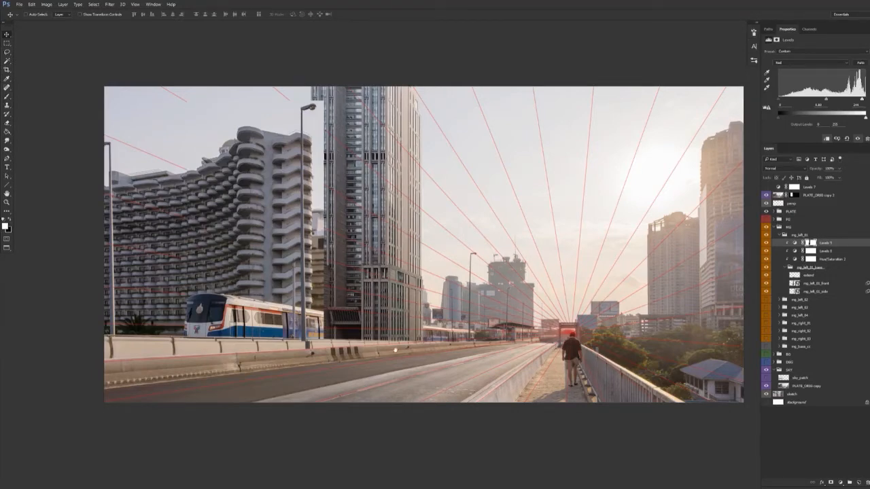
drag(395, 349, 402, 343)
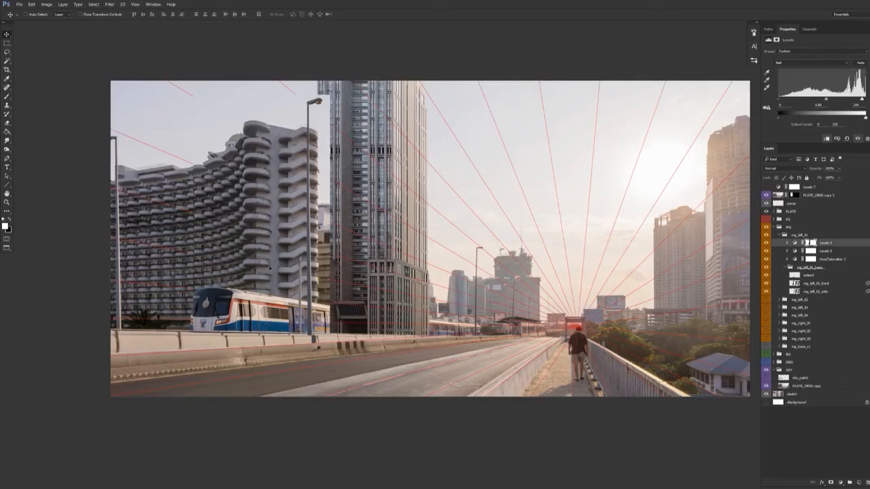
Step: Collapse mg_left_01_base and add a clipped layer directly above it with the Soft Light blend mode
click(824, 270)
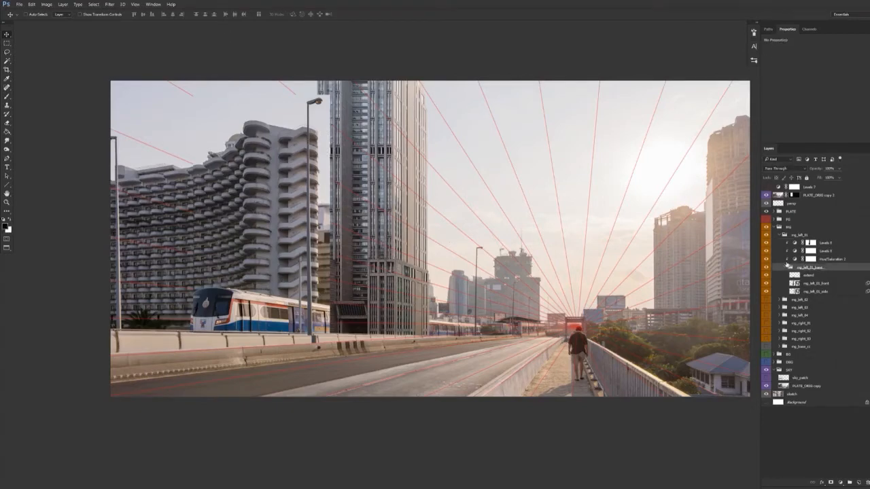
click(790, 269)
click(858, 483)
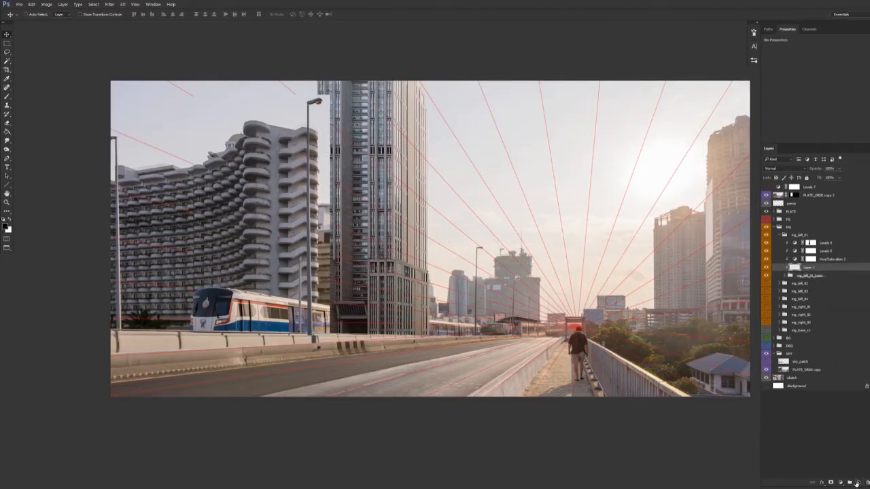
click(784, 169)
click(781, 226)
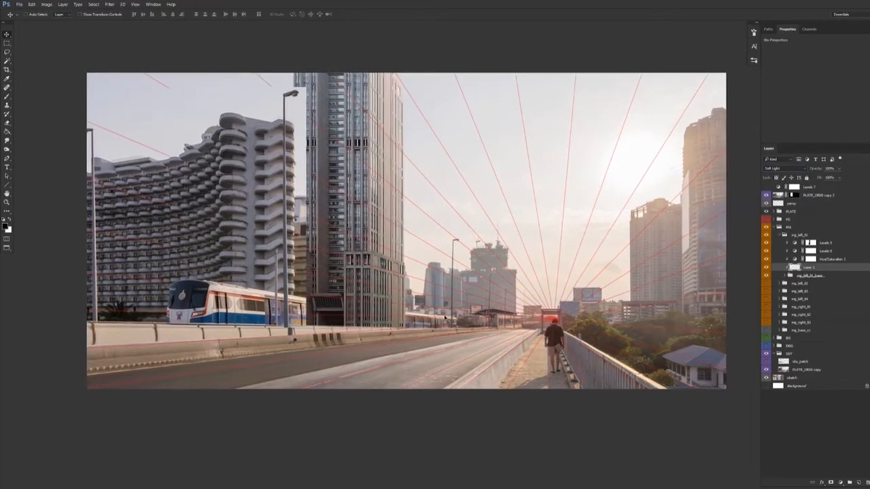
Step: Paint white over the tower's lower part on the Soft Light layer with a large soft brush, and compare before and after
key(b)
right_click(343, 252)
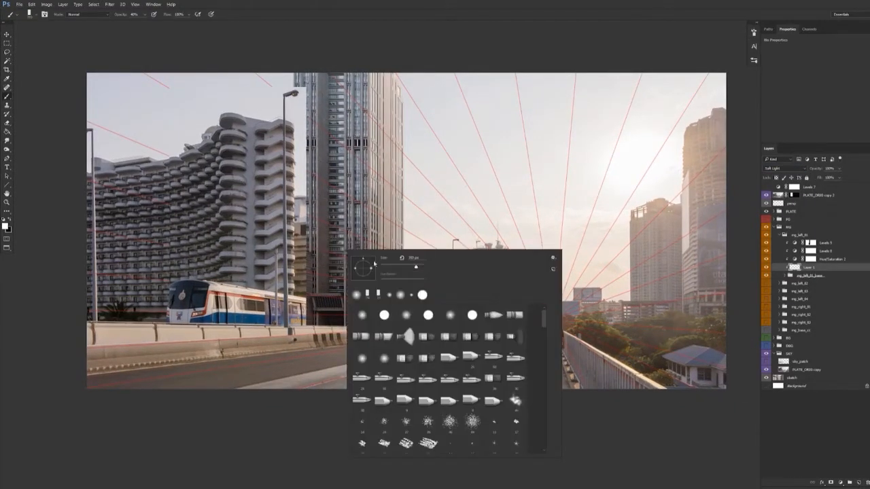
click(427, 315)
double_click(412, 274)
text(0)
key(Return)
drag(354, 261, 354, 252)
drag(353, 252, 414, 257)
key(5)
click(367, 303)
click(369, 292)
key(v)
key(b)
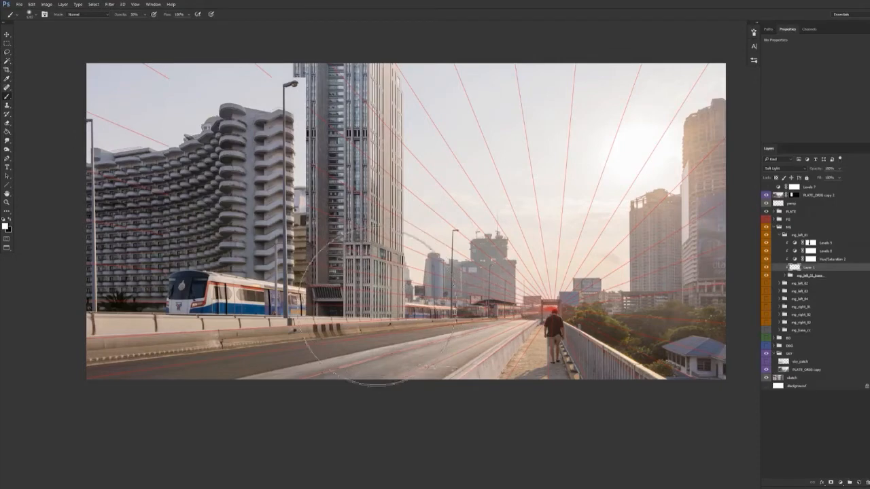
key(v)
click(767, 267)
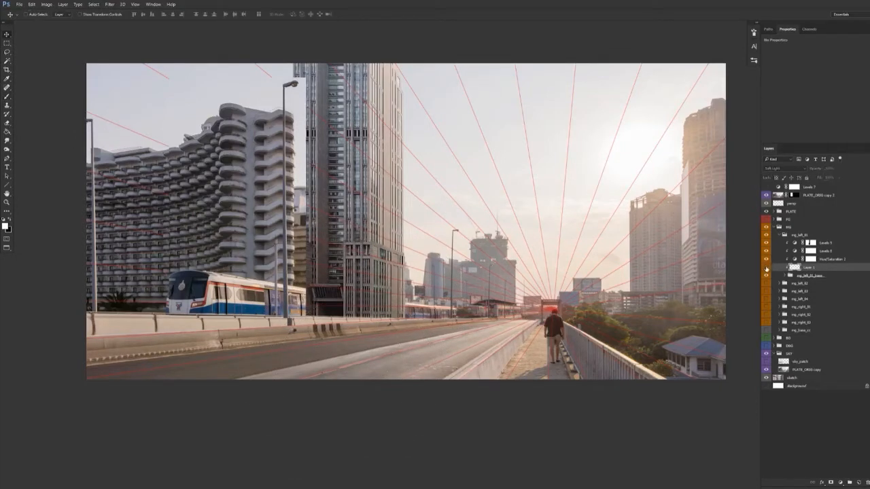
click(767, 268)
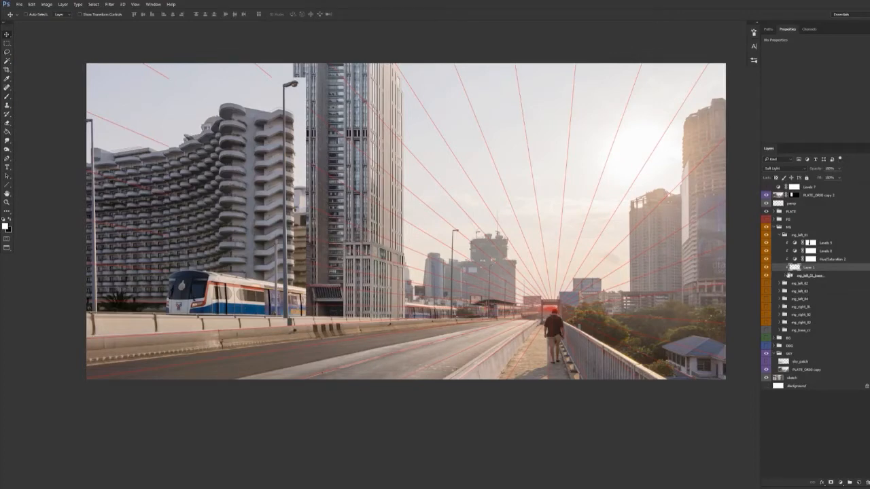
Step: Load mg_left_01_front as a selection, partly erase the Soft Light painting on that face at reduced opacity, and deselect
click(786, 275)
ctrl+click(795, 292)
key(e)
mouse_move(360, 286)
mouse_down()
mouse_move(396, 285)
mouse_move(352, 261)
mouse_up()
key(4)
key(3)
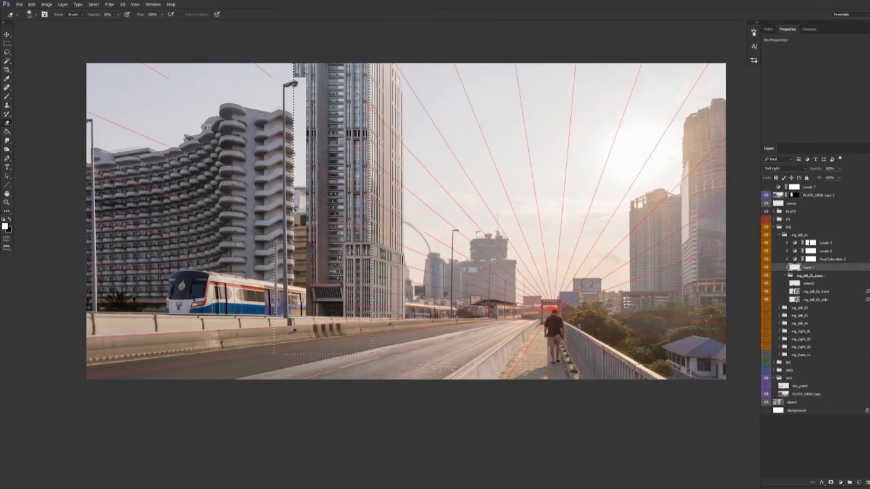
key(ctrl+d)
key(v)
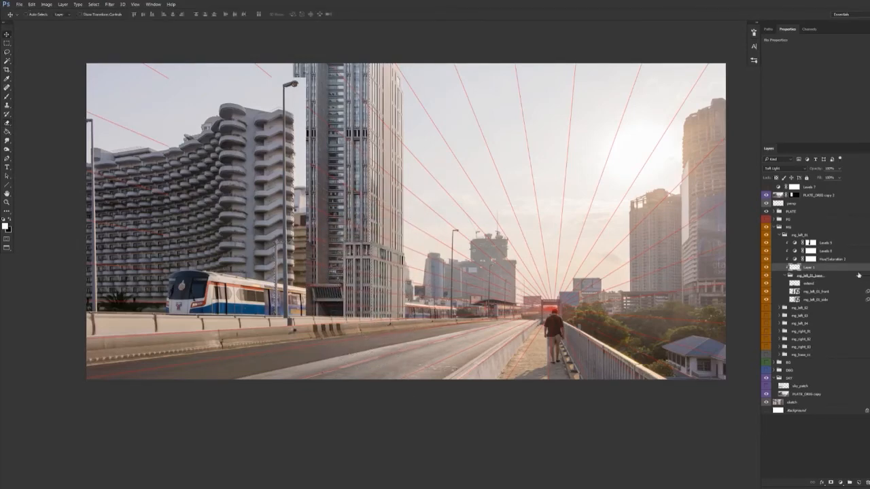
Step: Raise the Red midtones slightly in the masked Levels and compare the tower with the adjustment off and on
click(833, 244)
click(791, 64)
click(789, 72)
drag(827, 100, 824, 101)
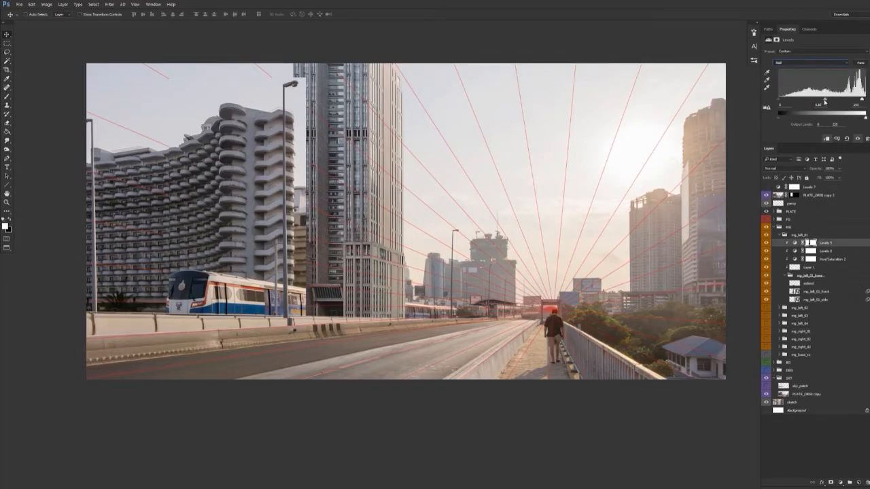
drag(469, 305, 494, 300)
scroll(485, 310, down, 1)
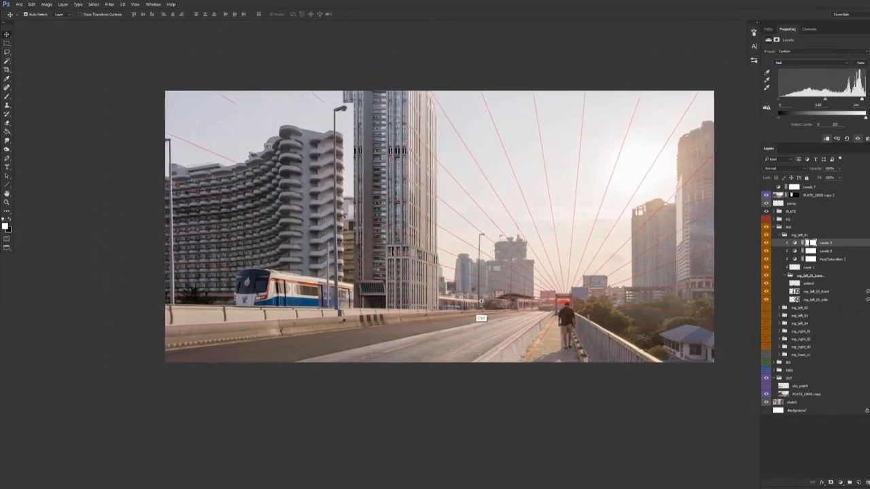
click(766, 243)
click(766, 242)
Step: Hide the masked plate copy above the perspective guides and review the whole tower within the composition
click(766, 196)
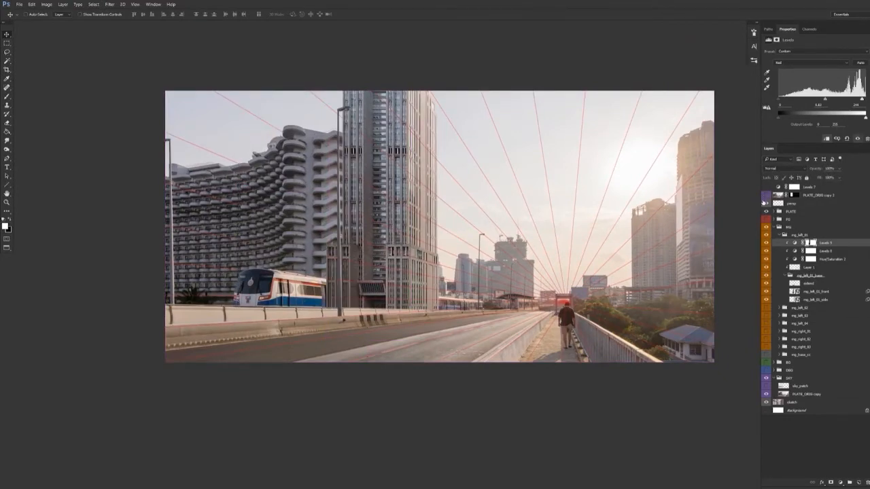
drag(549, 393, 513, 376)
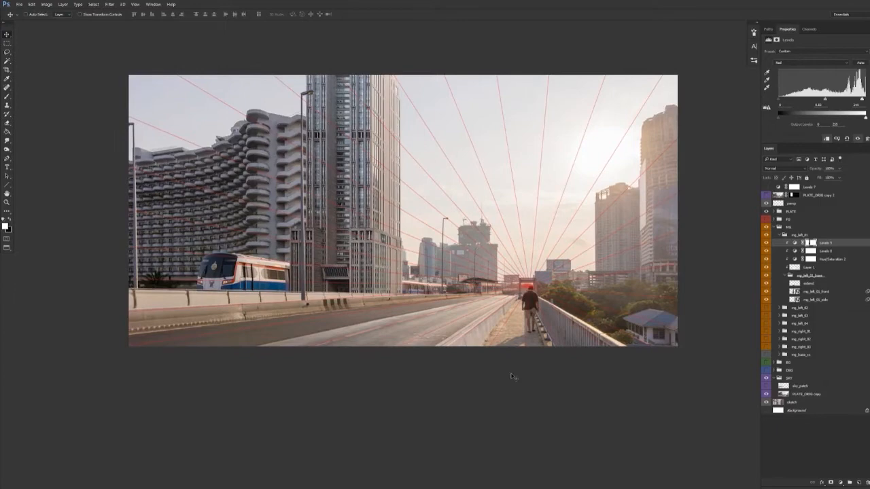
scroll(512, 376, down, 2)
drag(508, 361, 483, 356)
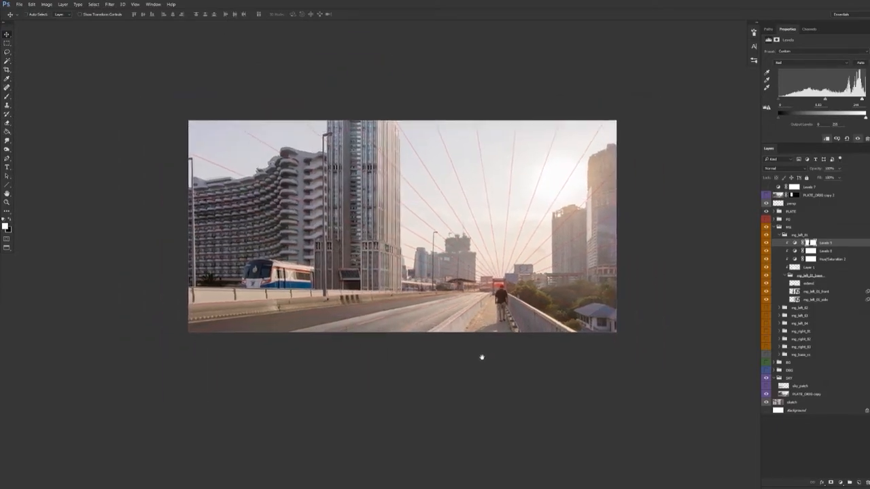
Step: Add a new clipped layer above the tower's adjustments and paint a grey sampled from the tower over its lower part at 100% opacity
key(ctrl+plus)
key(ctrl+plus)
key(ctrl+plus)
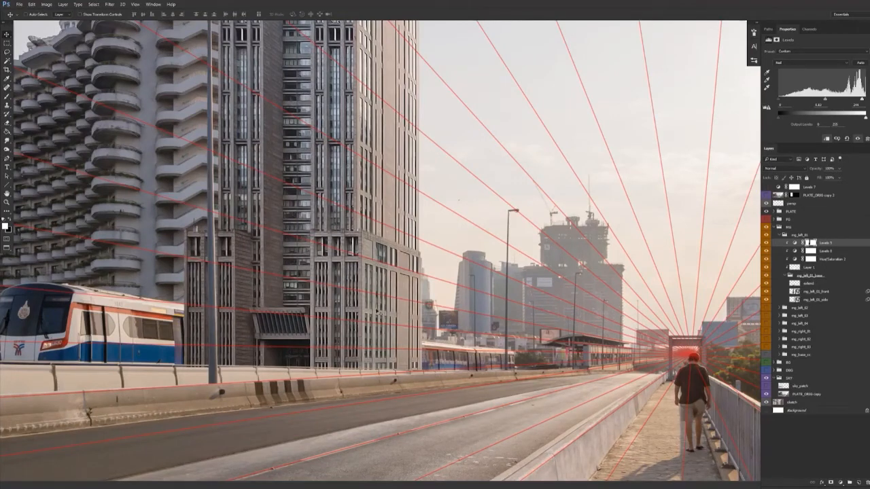
click(859, 482)
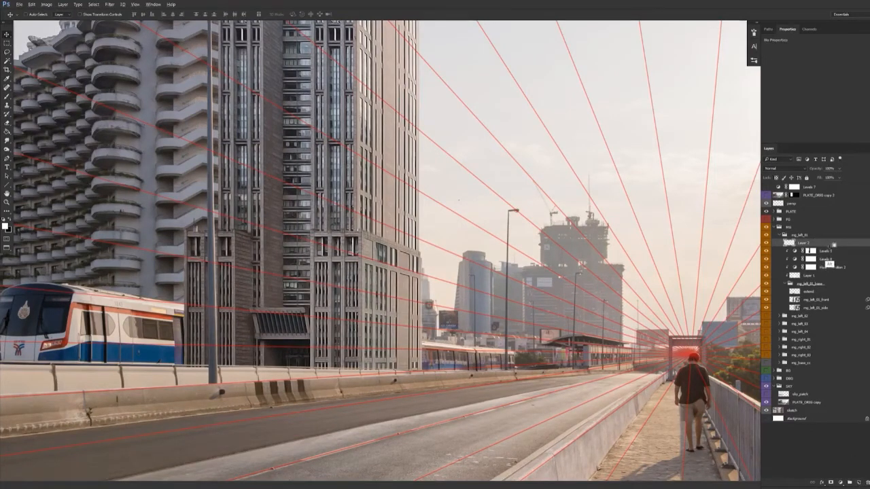
key(b)
drag(401, 286, 434, 273)
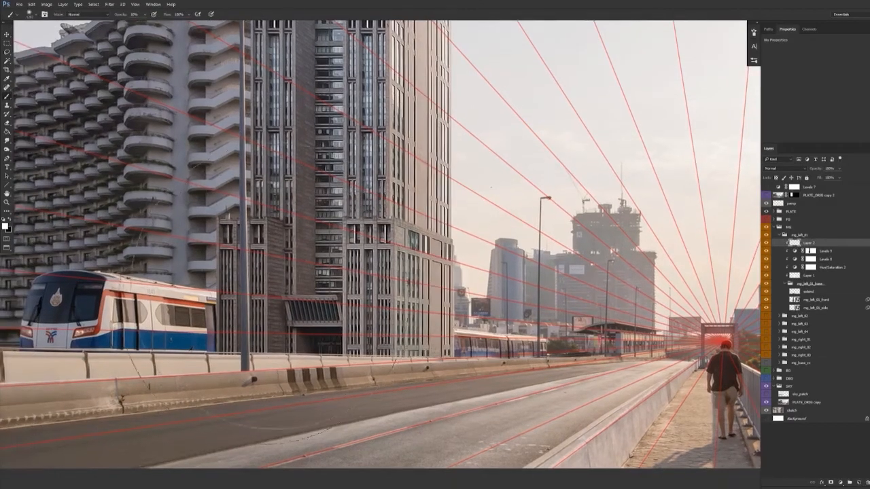
alt+click(375, 252)
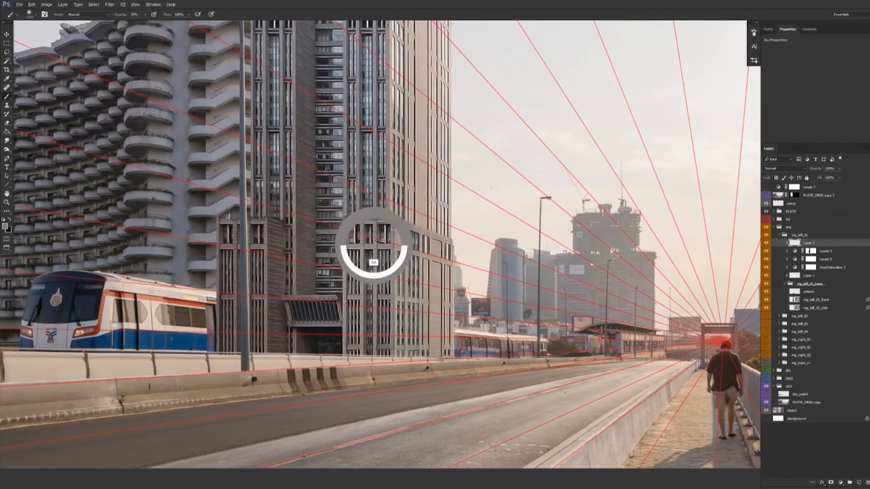
key(0)
mouse_move(390, 151)
mouse_down()
mouse_move(379, 416)
mouse_move(361, 347)
mouse_up()
Step: Lower the Blend If highlight limit for the underlying layer in the grey paint layer's blending options
right_click(823, 244)
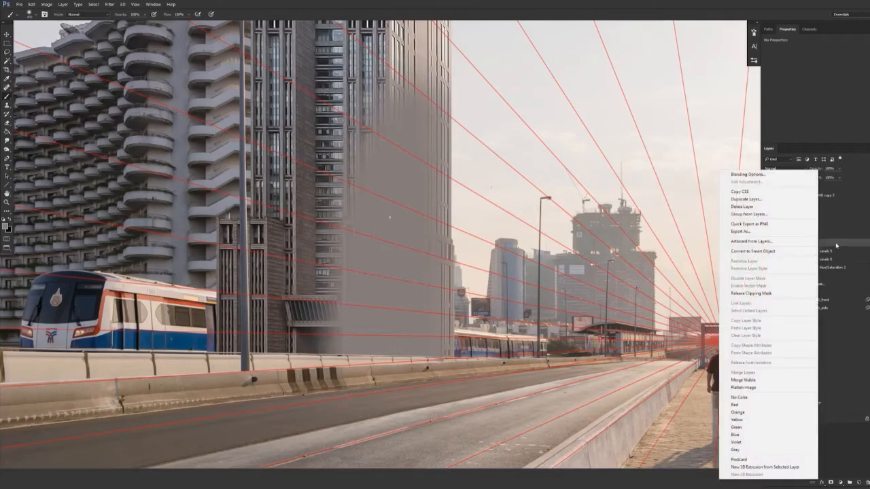
click(746, 175)
drag(590, 87, 699, 75)
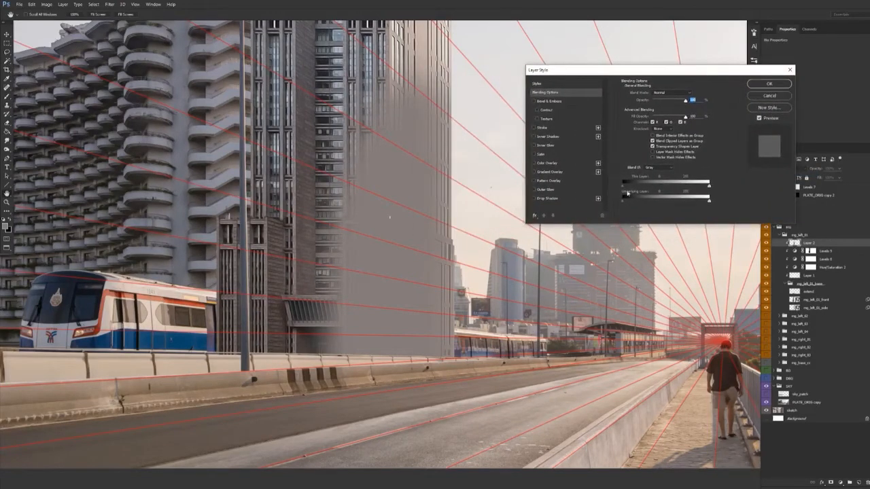
drag(709, 203, 659, 203)
key(Return)
Step: Set the grey paint layer to Soft Light and compare the tower with the layer off and on
click(785, 168)
click(778, 240)
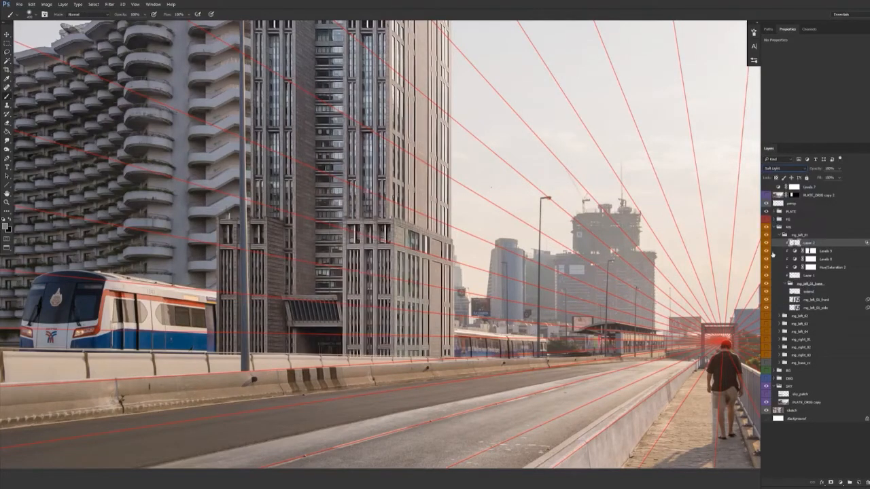
click(766, 244)
click(767, 245)
click(768, 245)
click(768, 246)
drag(596, 283, 578, 285)
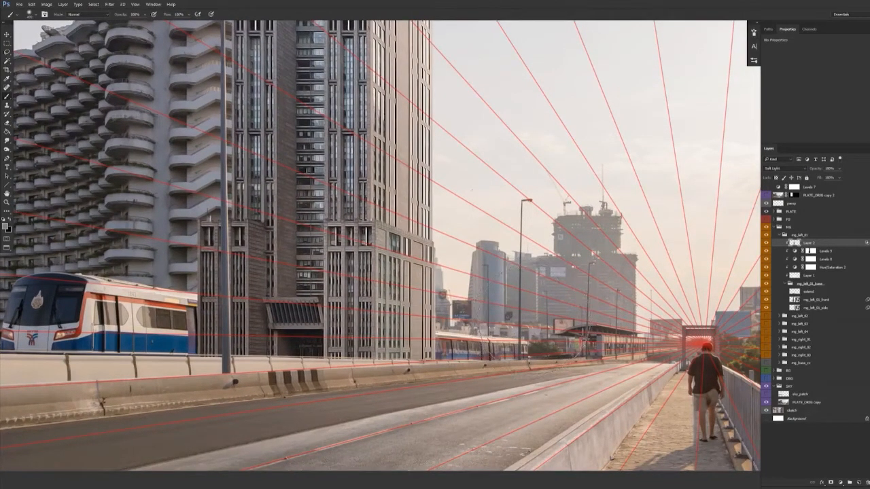
Step: Adjust the painted grey with Hue/Saturation and return the layer's blend mode to Normal
key(ctrl+u)
drag(614, 169, 570, 172)
key(Return)
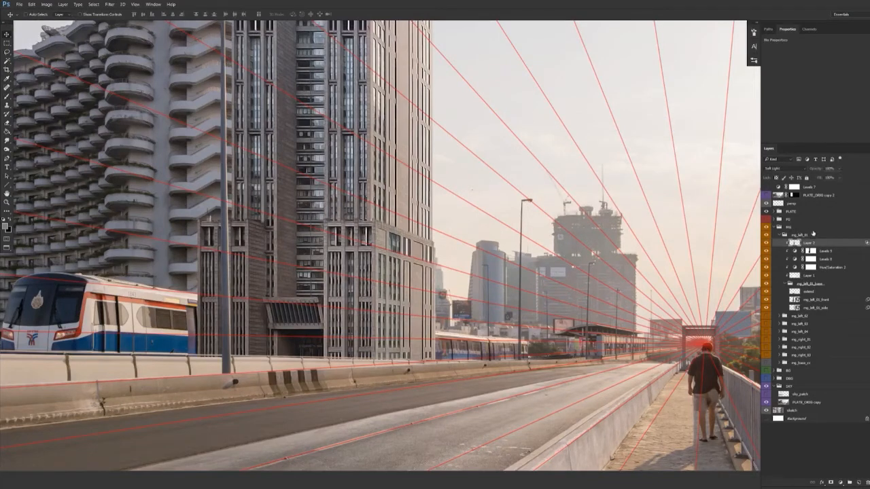
click(787, 168)
click(782, 170)
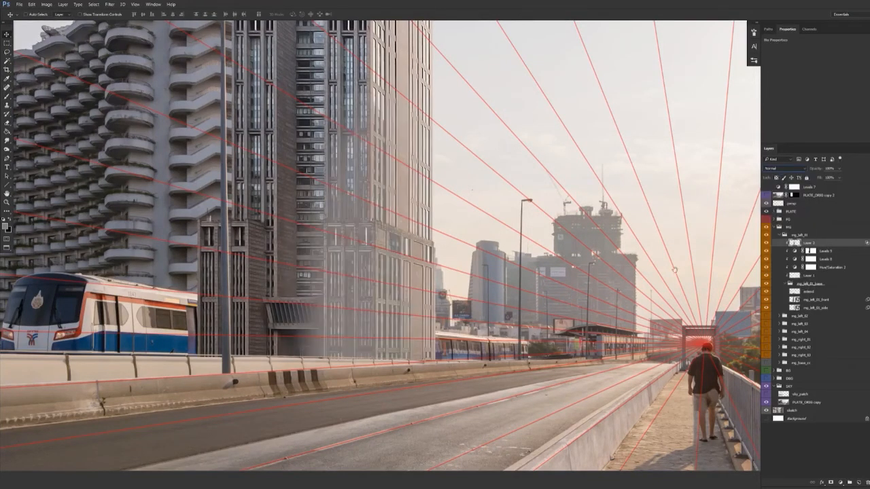
drag(675, 270, 677, 253)
Step: Choose a muted red foreground colour and paint vertical strokes over the middle and lower part of the tower
key(b)
click(6, 227)
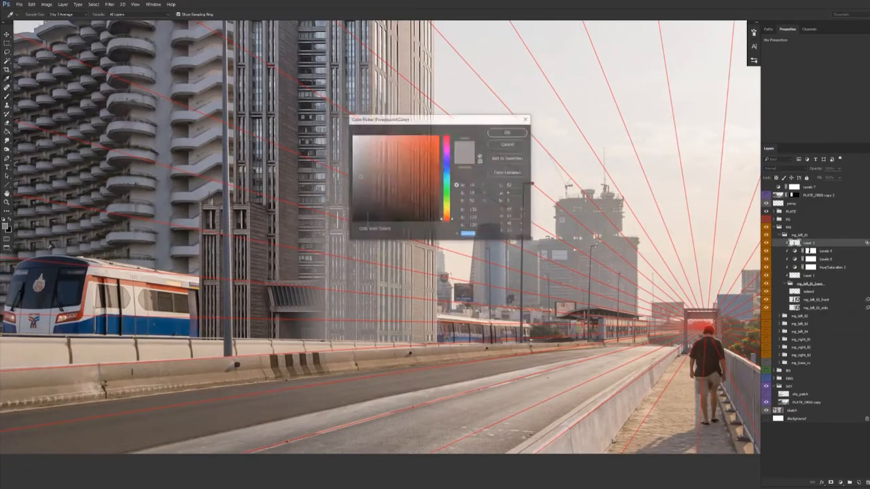
click(406, 144)
key(Return)
drag(371, 210, 367, 307)
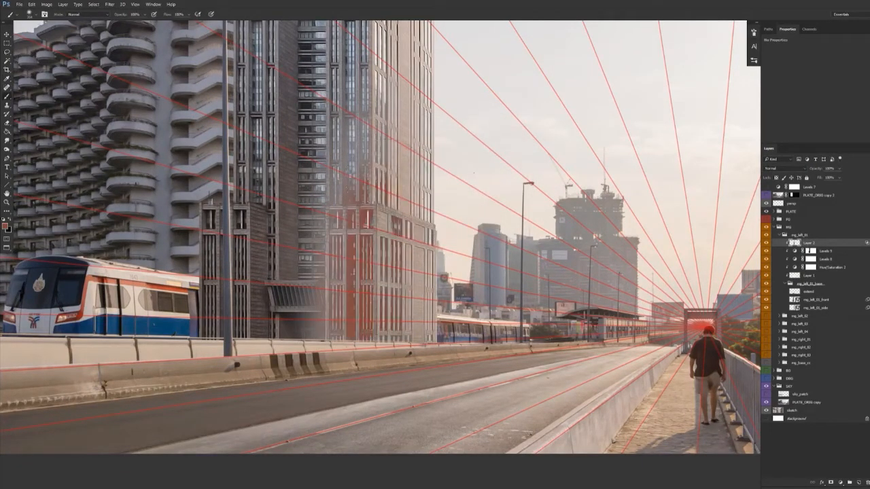
drag(378, 178, 375, 128)
Step: Blend the red and grey paint layer as Soft Light and compare the tower with it off and on
click(785, 168)
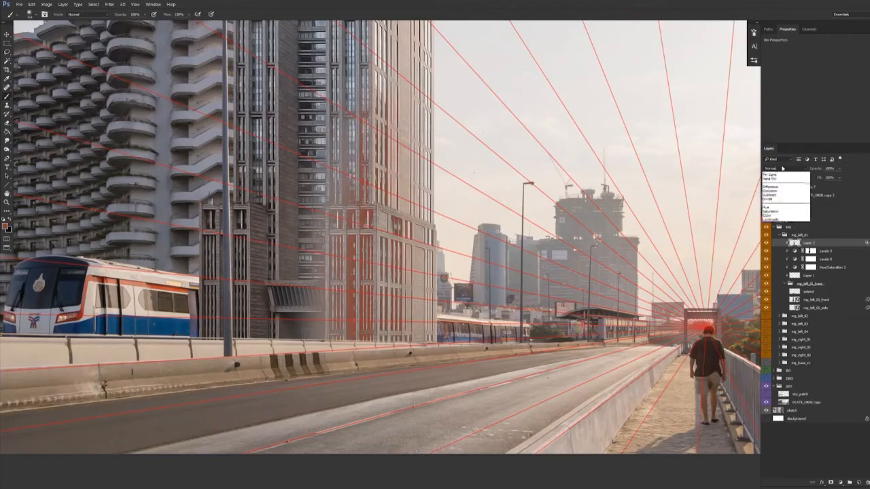
click(790, 246)
click(767, 243)
click(766, 243)
Step: Reduce the opacity of the clipped Soft Light paint layer to about 44%
key(v)
key(alt+v)
click(637, 336)
key(b)
key(v)
key(4)
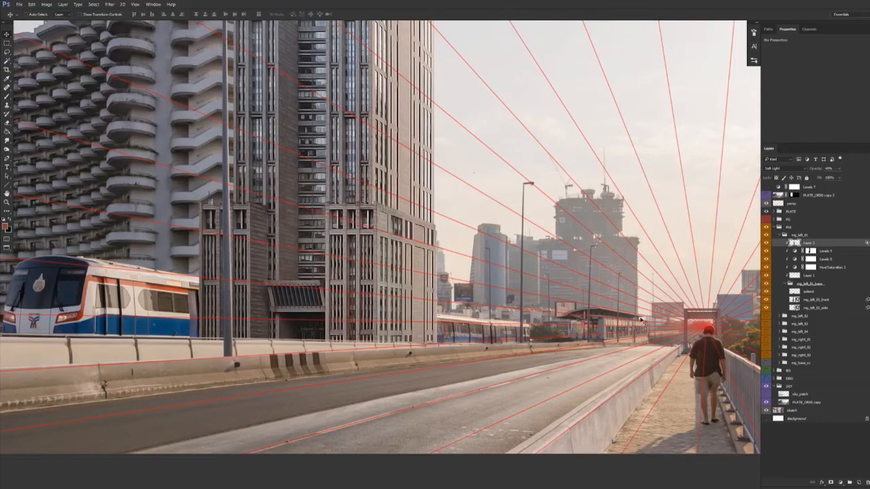
Step: Add a black mask to the Soft Light paint layer, paint white to reveal it on the tower, and review the composition
alt+click(832, 482)
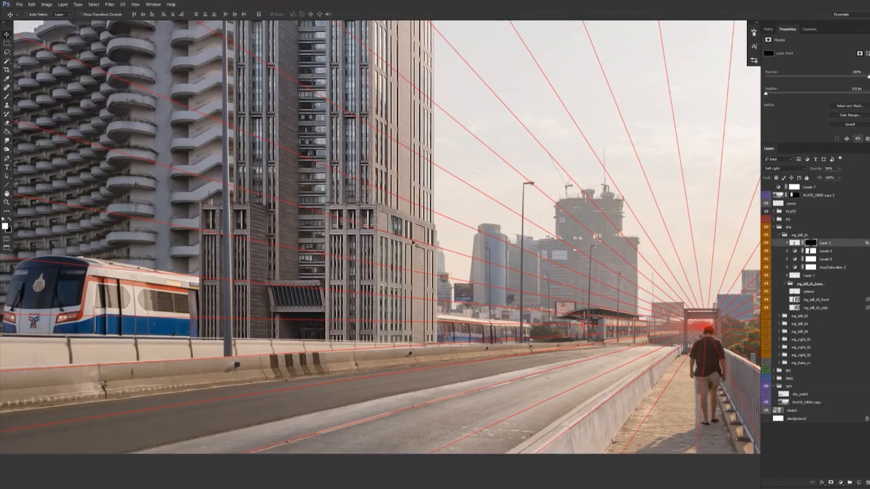
key(b)
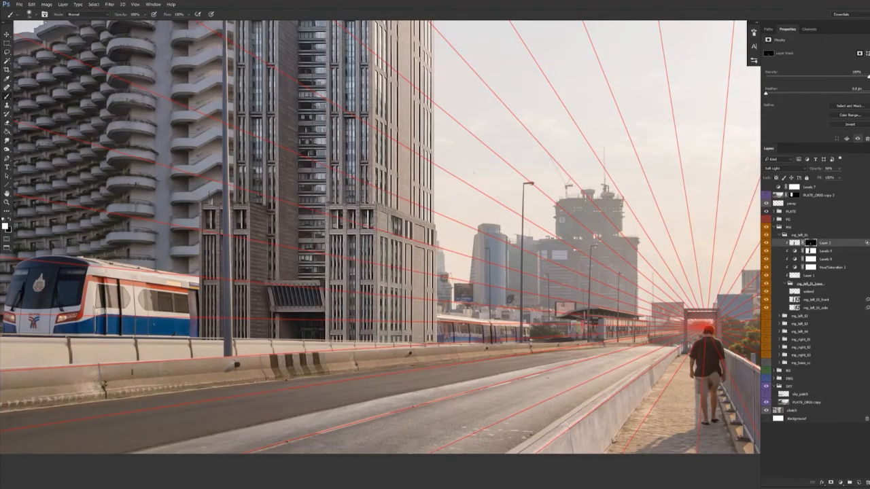
drag(443, 175, 403, 218)
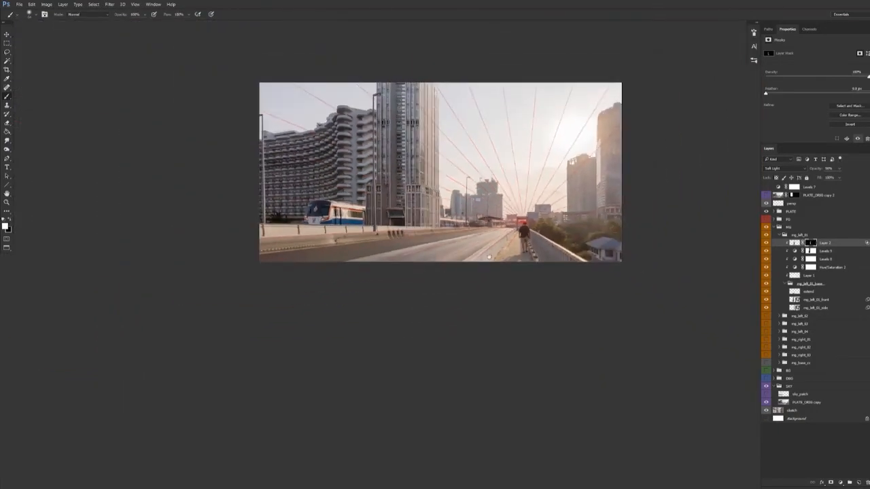
drag(482, 252, 434, 298)
drag(392, 242, 417, 239)
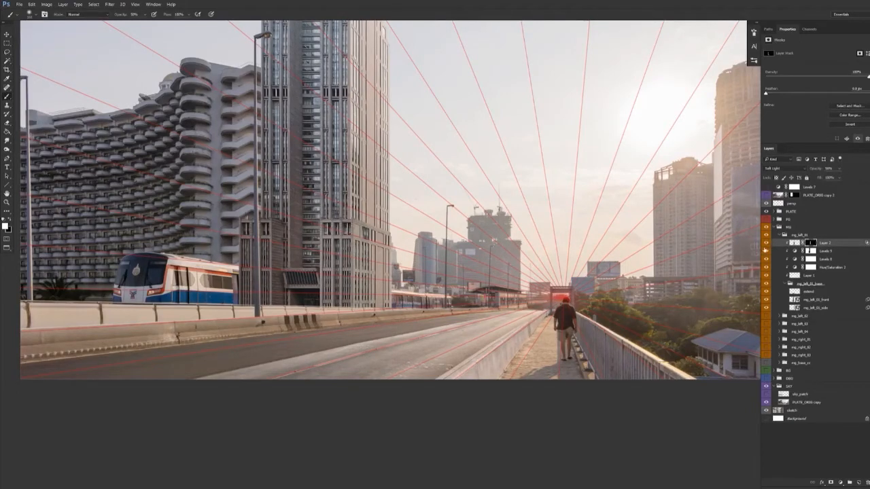
key(ctrl+minus)
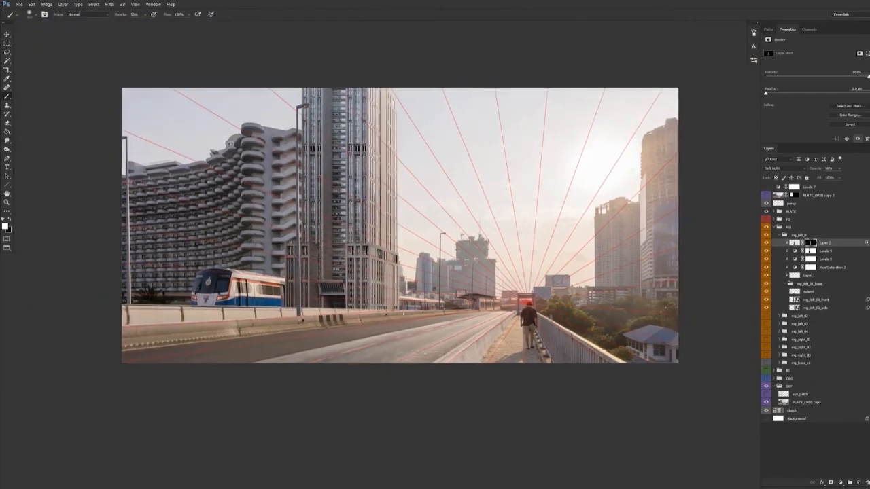
Step: Rename the lower painted layer softLight and give the masked top paint layer a descriptive adjust name
double_click(809, 276)
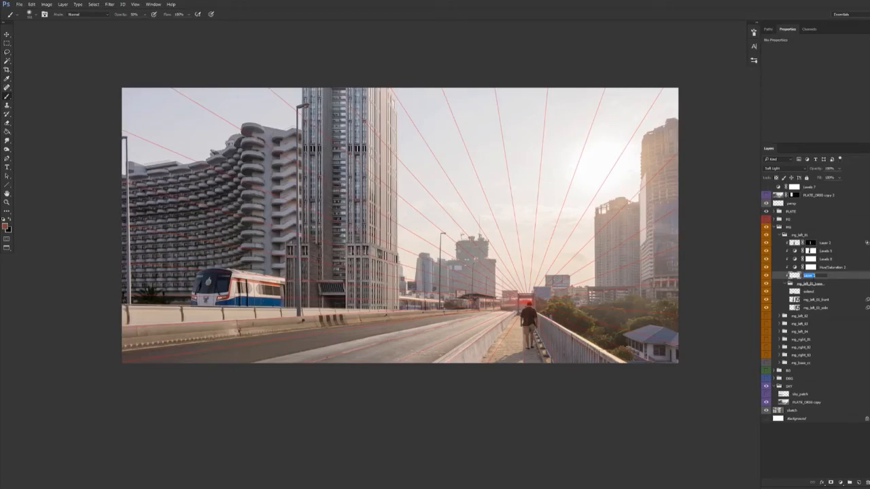
text(pa)
text(ftLight)
key(Return)
double_click(828, 244)
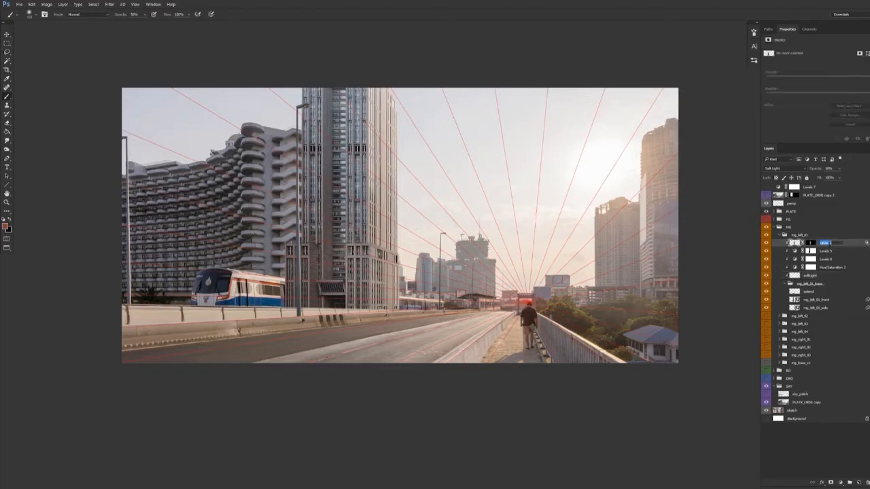
text(soft_adjust)
key(Return)
Step: Collapse the mg_left_01_base, mg_left_01 and MG groups to tidy the layer stack
click(786, 284)
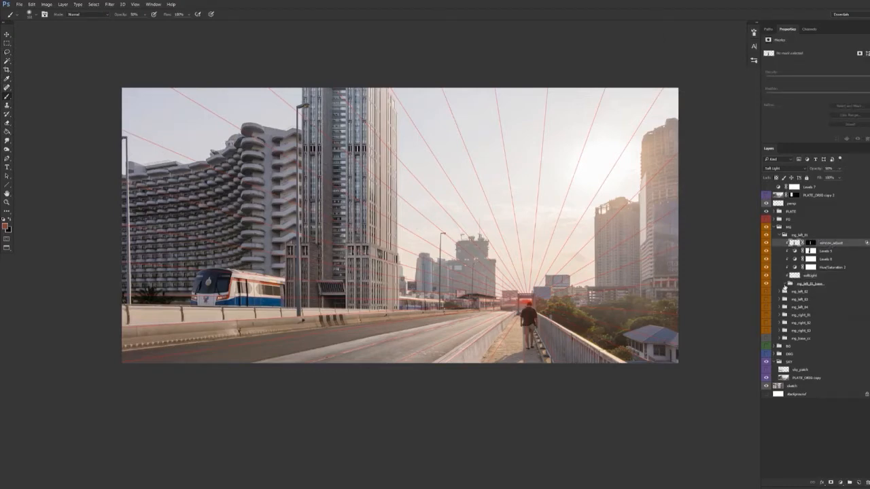
click(784, 233)
drag(364, 342, 372, 325)
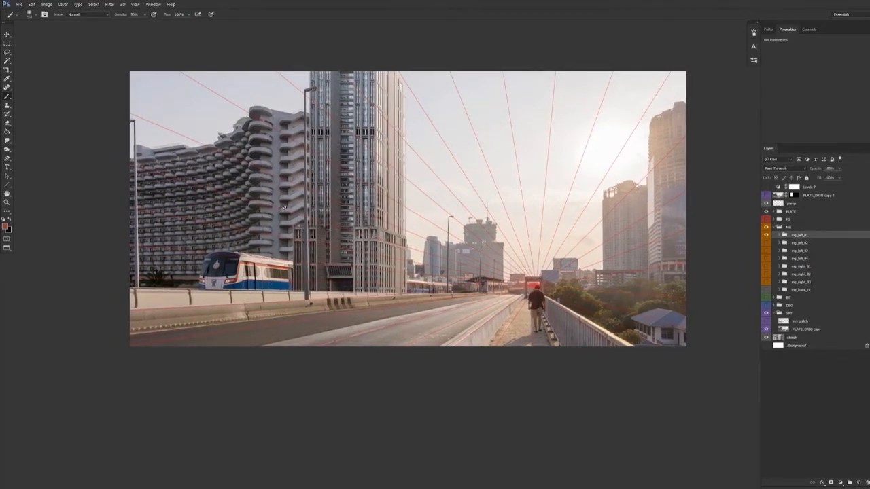
key(v)
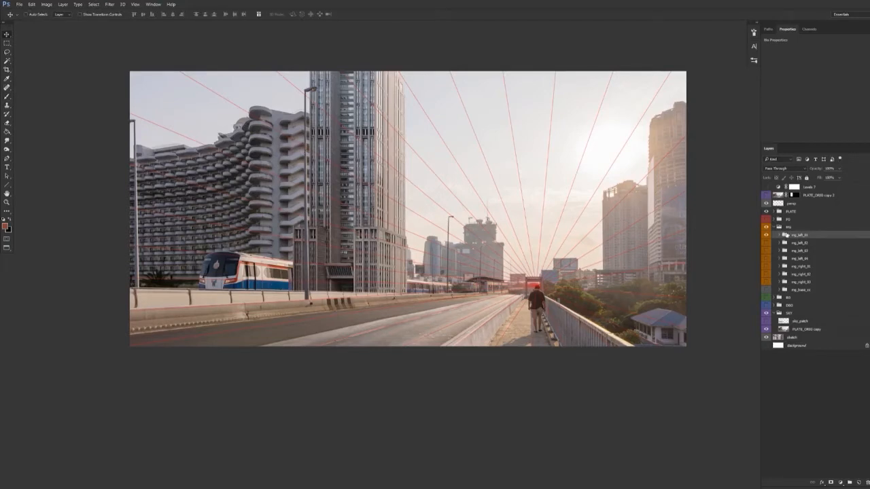
click(777, 227)
Step: Show and expand the FG group, hide fg_left_01, and expand fg_left_02
click(767, 220)
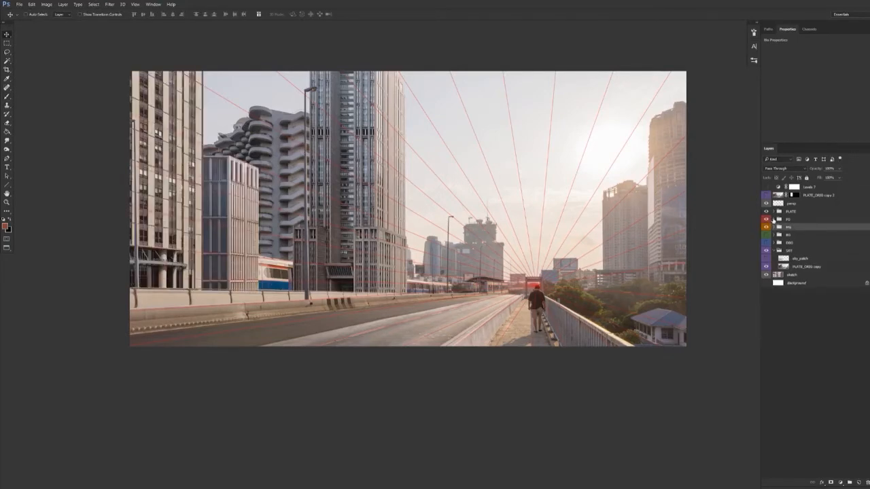
click(777, 220)
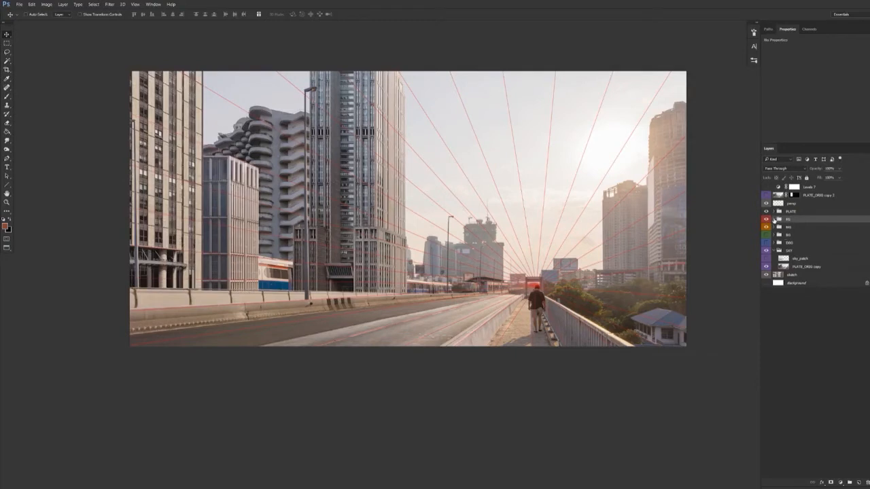
click(779, 220)
click(767, 236)
click(767, 236)
click(767, 228)
click(779, 235)
click(800, 235)
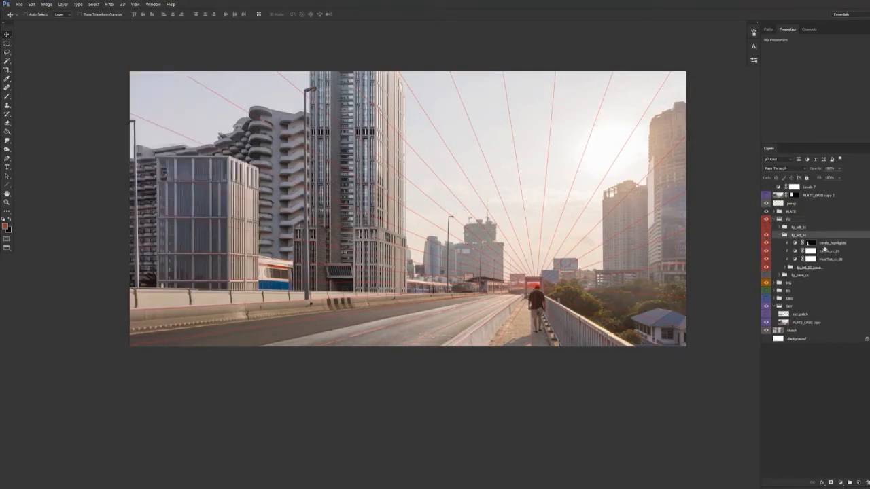
Step: Delete the two Levels adjustments and the Hue/Saturation adjustment from the fg_left_02 group
click(833, 244)
key(Delete)
key(Delete)
key(Delete)
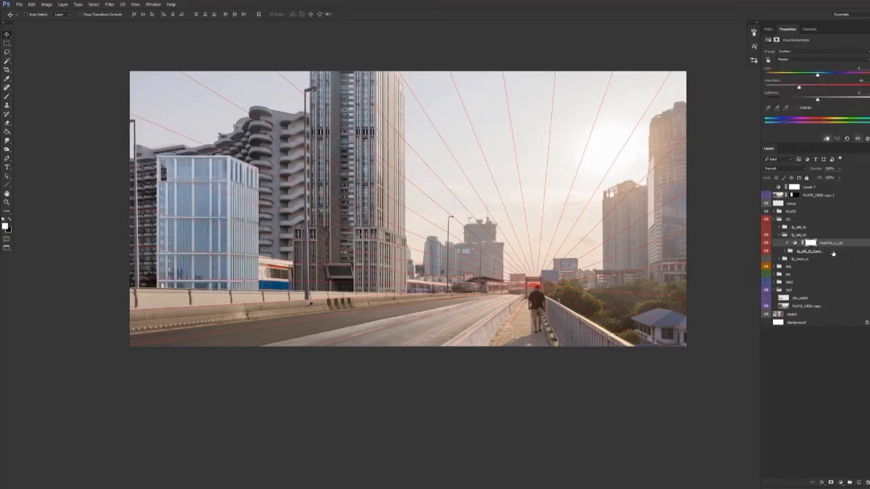
click(766, 244)
click(766, 244)
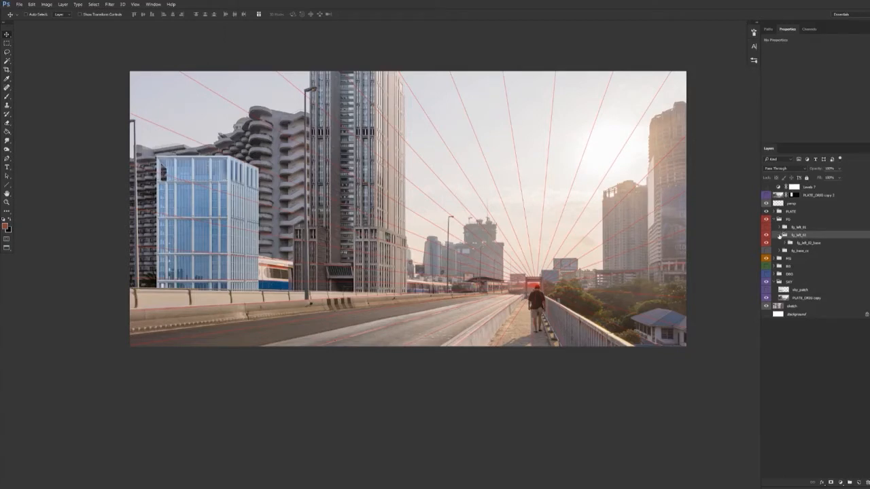
Step: Add a Levels adjustment clipped to fg_left_02_base and darken its RGB midtones
click(810, 244)
click(842, 483)
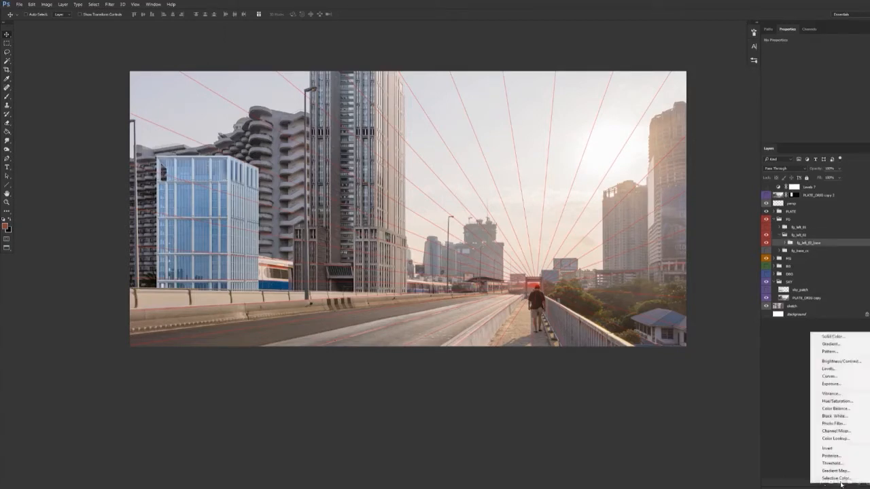
click(831, 369)
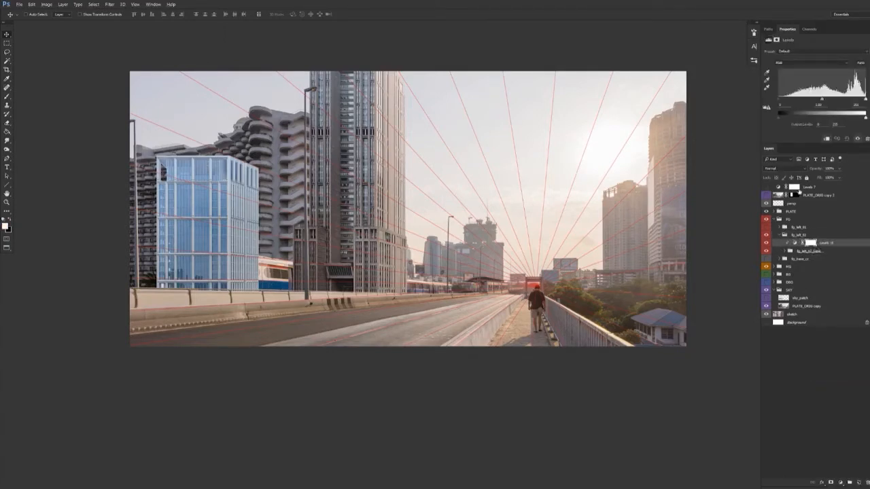
drag(823, 100, 832, 100)
Step: Raise the Red midtones and lower the Blue midtones in the glass building's clipped Levels
click(799, 64)
click(799, 72)
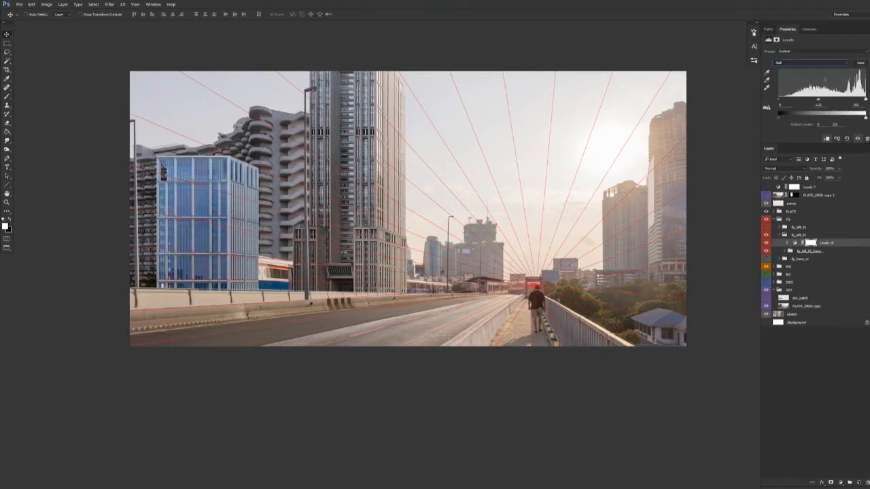
drag(242, 198, 265, 199)
click(809, 62)
click(809, 86)
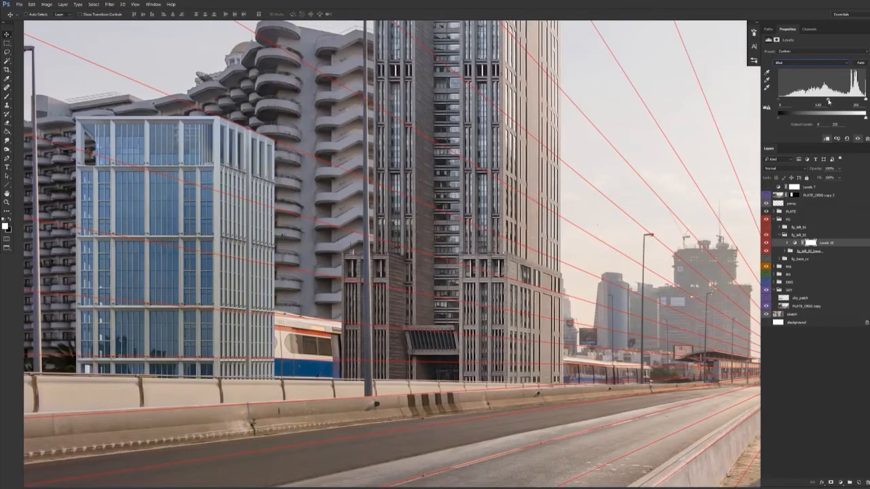
Step: Refine the Red channel of the clipped Levels by raising the midtones slightly and lowering the white input point
click(810, 63)
click(809, 72)
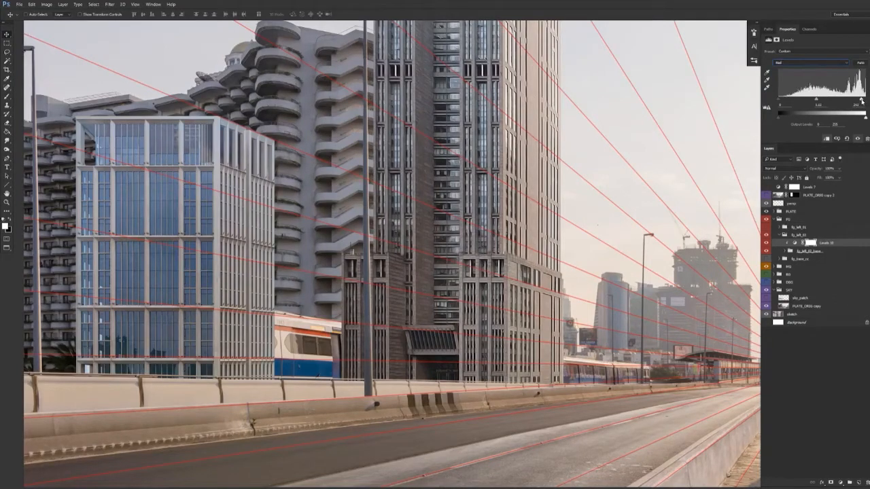
drag(436, 284, 491, 269)
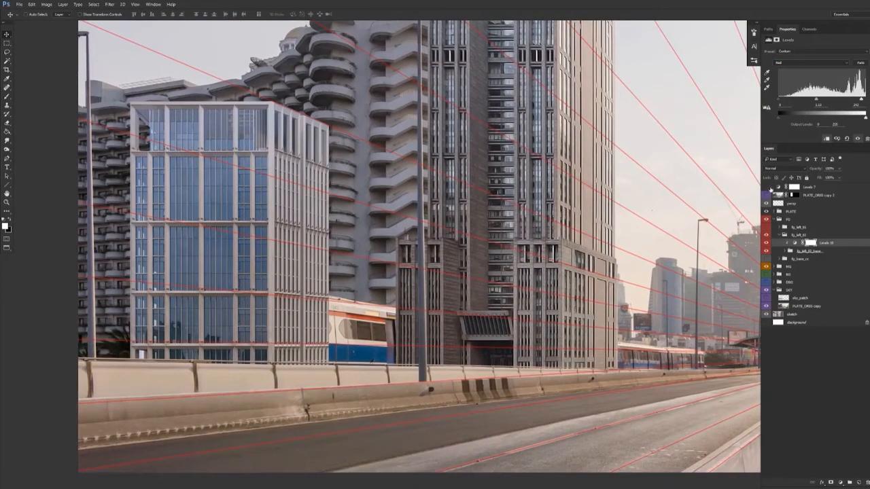
Step: Show the top Levels 7 check adjustment and sharply lower its RGB white input point to exaggerate the shadow values
click(767, 188)
click(819, 189)
click(847, 139)
drag(865, 102, 796, 100)
Step: Darken the RGB midtones of the glass building's clipped Levels and lower the white input of Levels 7 to 12
click(829, 243)
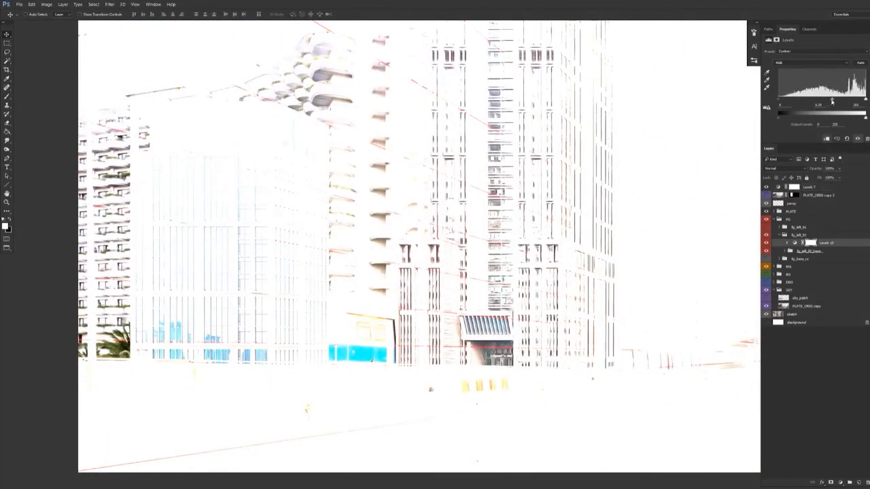
drag(834, 101, 840, 101)
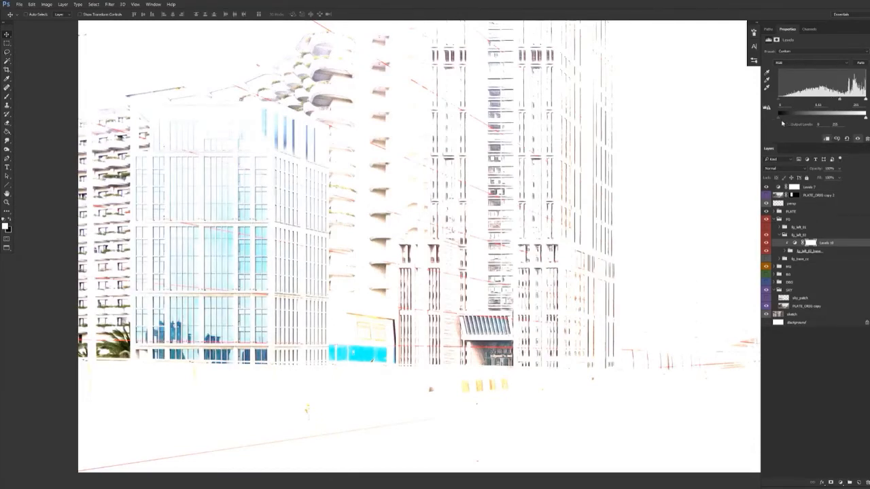
click(811, 187)
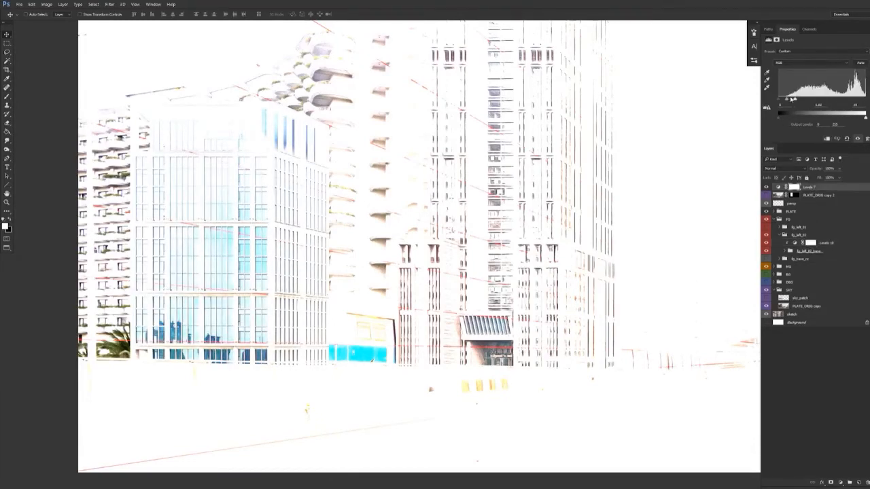
drag(794, 100, 786, 101)
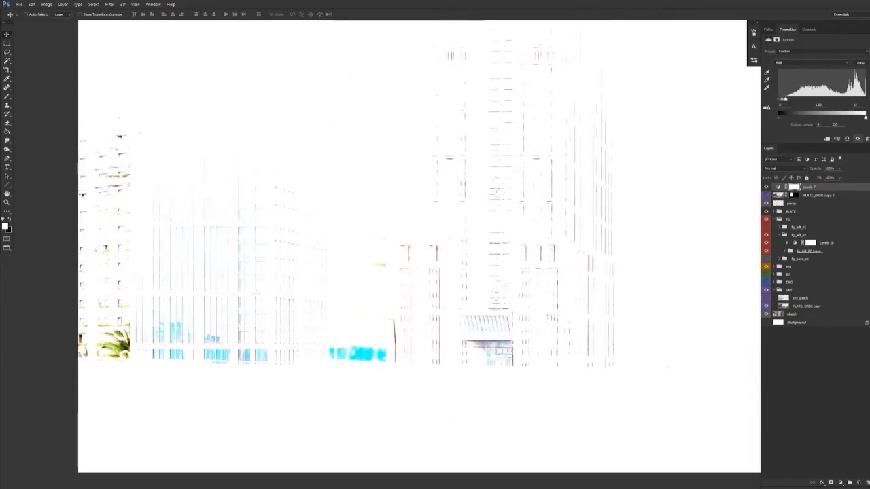
Step: Raise the Red channel's black output level in the glass building's clipped Levels and hide the Levels 7 check adjustment
click(806, 245)
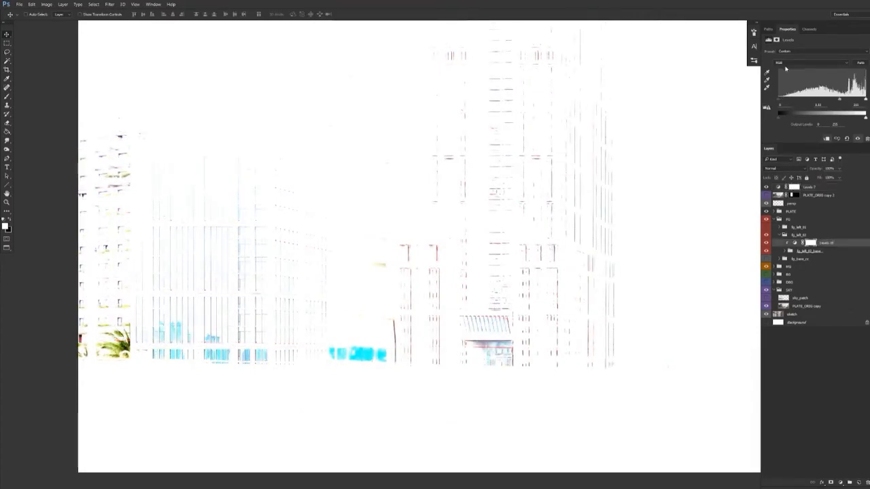
click(786, 64)
click(787, 76)
drag(780, 121, 781, 122)
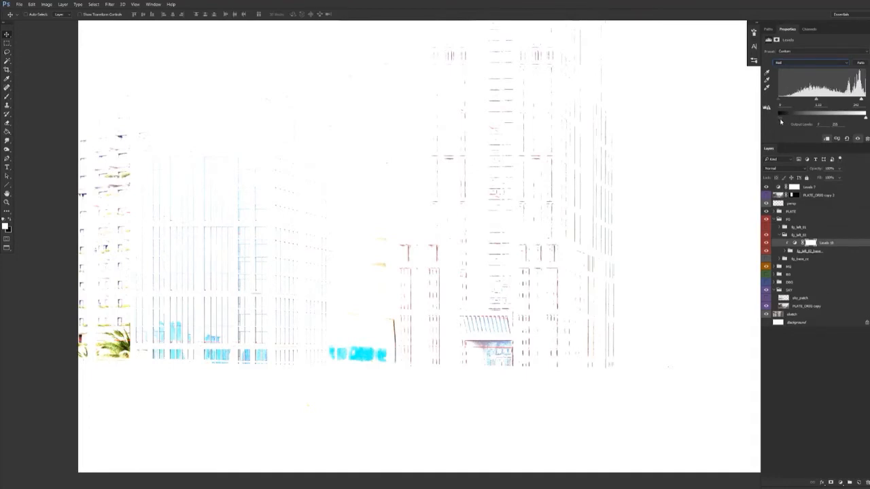
drag(783, 122, 784, 121)
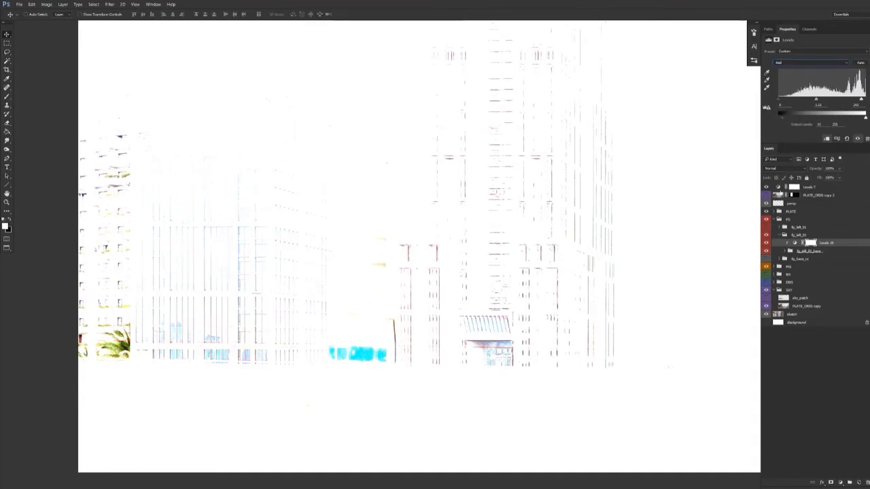
click(766, 187)
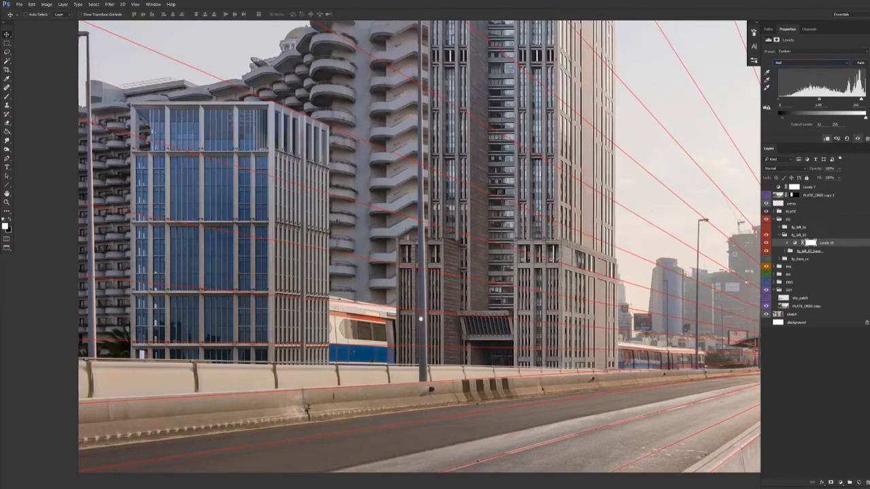
Step: Examine the glass building's facade and windows up close against the neighbouring buildings
drag(371, 295, 419, 302)
scroll(278, 189, up, 4)
drag(293, 191, 349, 266)
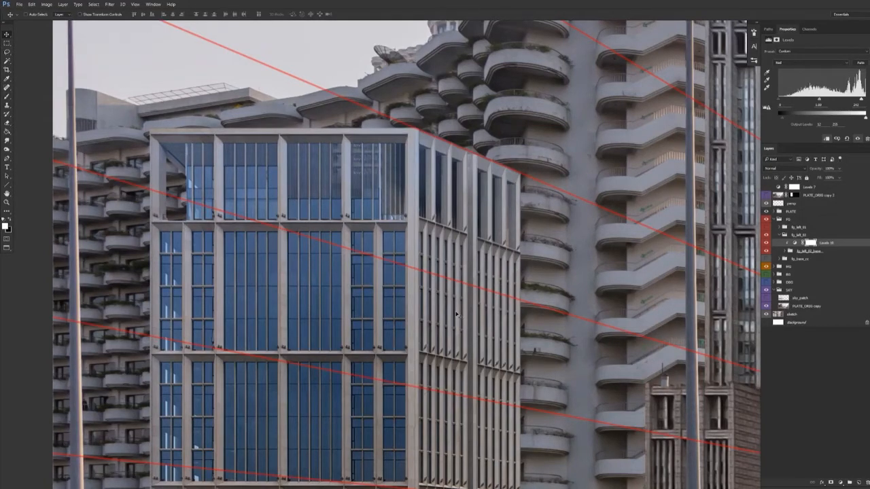
drag(341, 362, 425, 240)
scroll(401, 204, up, 2)
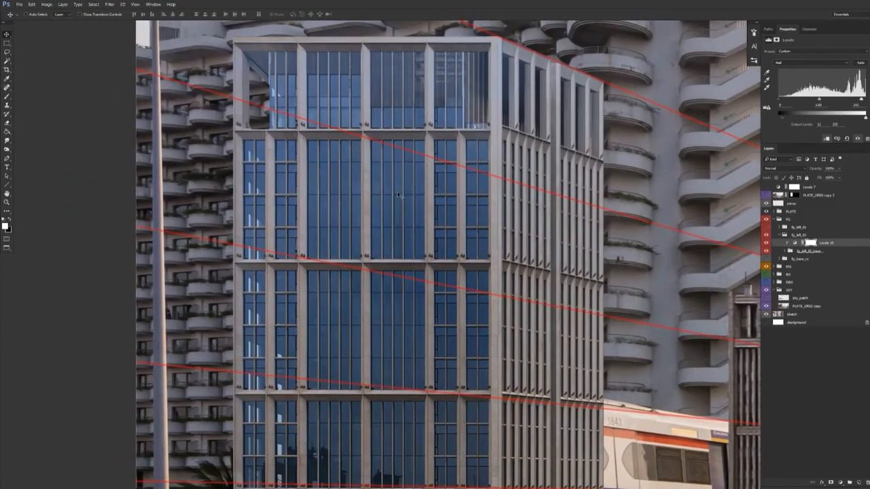
drag(403, 198, 377, 353)
drag(396, 293, 390, 267)
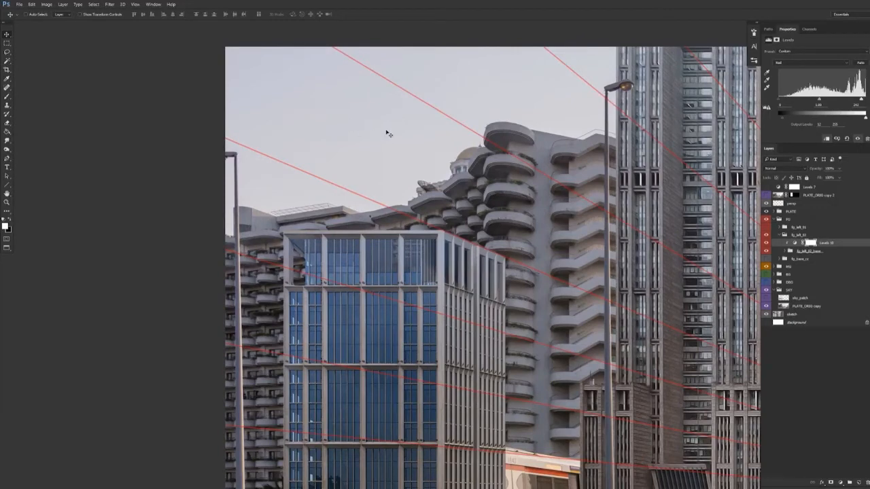
Step: Add a new layer clipped above the building's Levels and fill it with the pale grey sampled from the sky
click(826, 253)
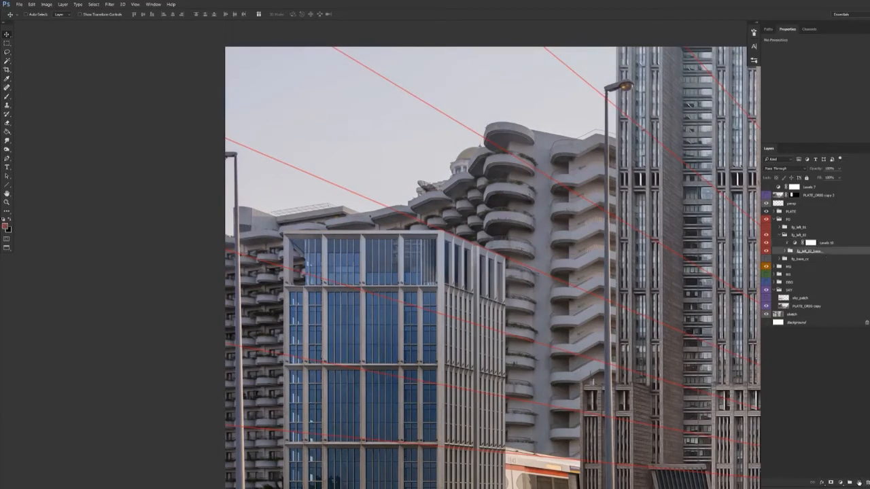
click(858, 482)
key(ctrl+bracketright)
drag(560, 322, 517, 316)
key(g)
alt+click(341, 141)
click(348, 324)
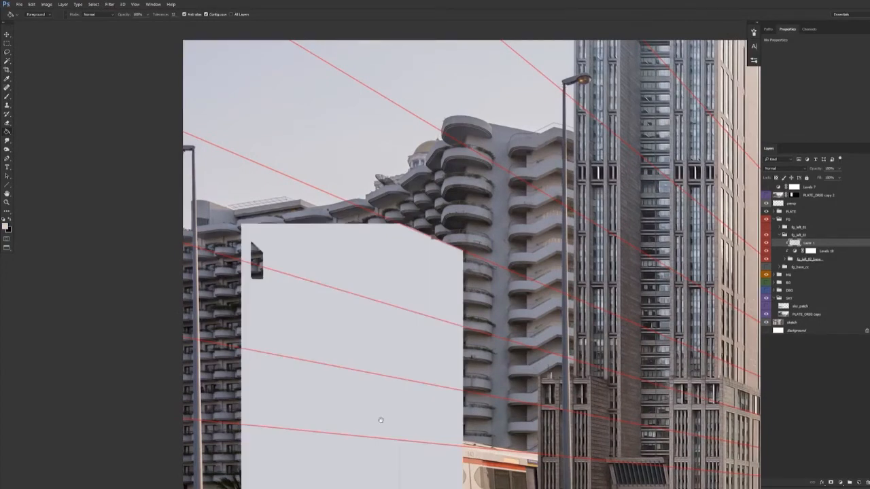
Step: Open the blending options of the grey fill layer and try Blend If on the Blue channel
drag(369, 420, 422, 305)
right_click(817, 244)
click(745, 174)
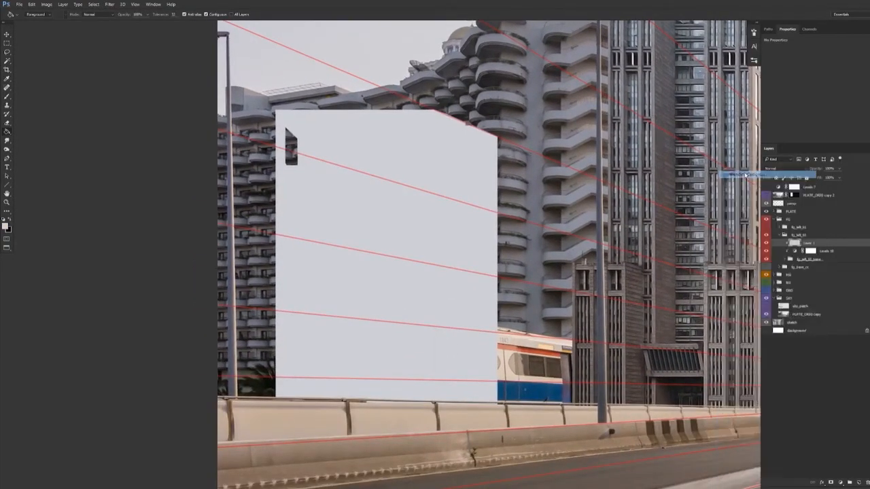
click(651, 167)
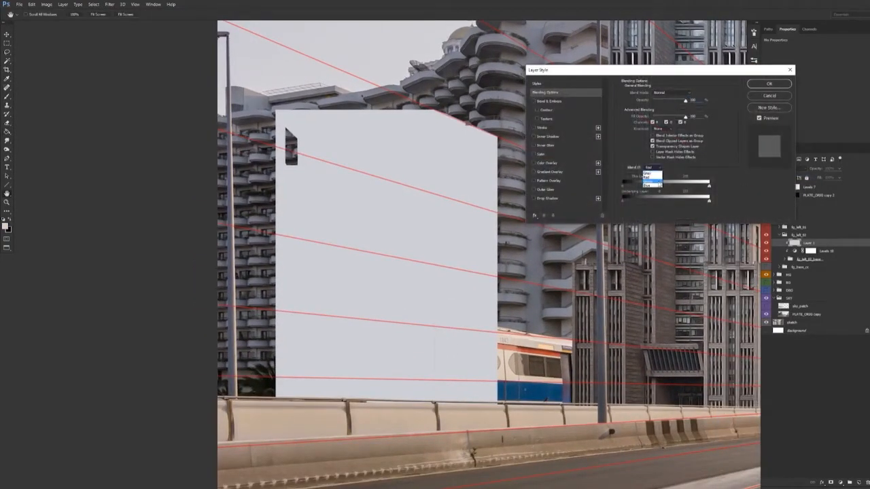
click(653, 186)
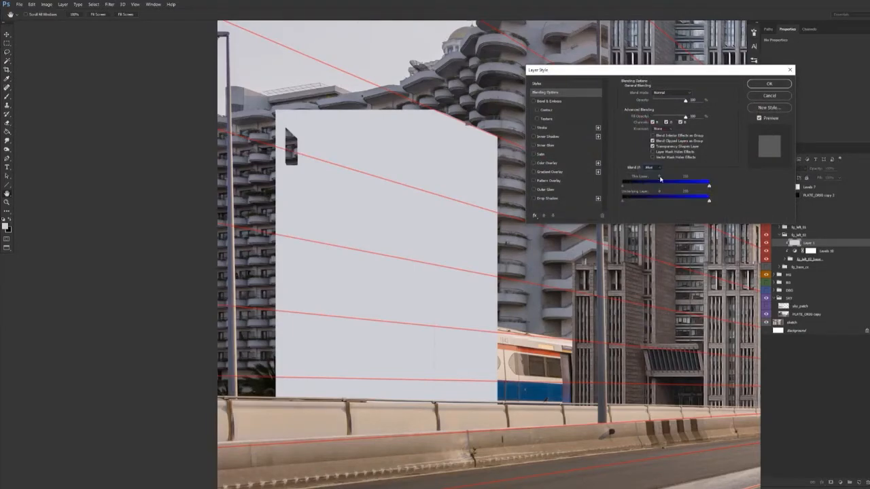
mouse_move(624, 201)
mouse_down()
mouse_move(667, 202)
mouse_move(621, 203)
mouse_up()
Step: Set Blend If to Red and lower the underlying layer's white point with a split slider, confining the fill to the glass
click(652, 168)
click(649, 177)
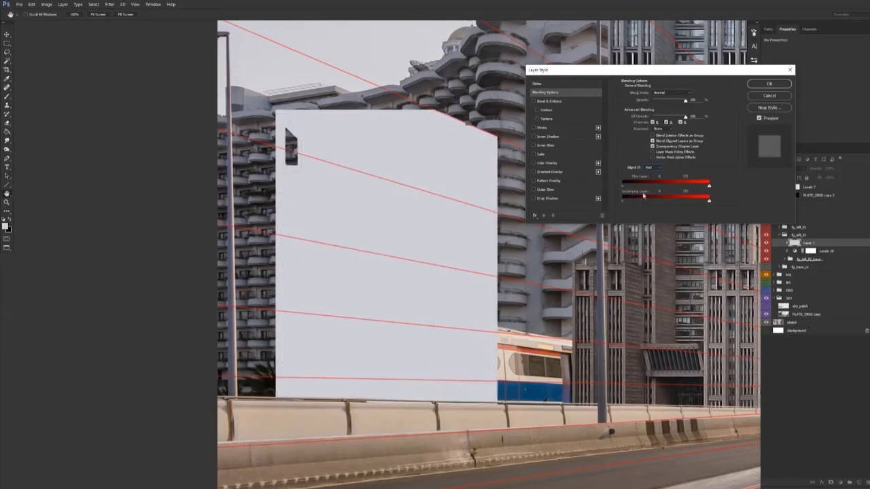
drag(709, 202, 653, 202)
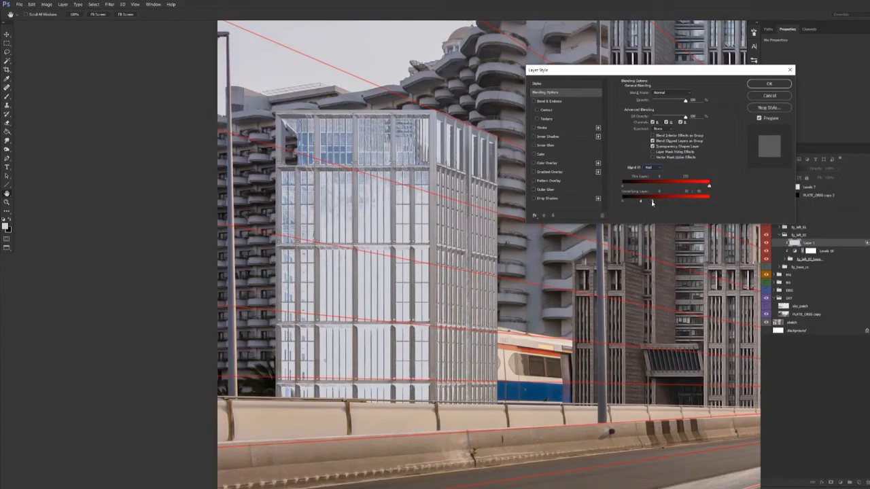
key(Return)
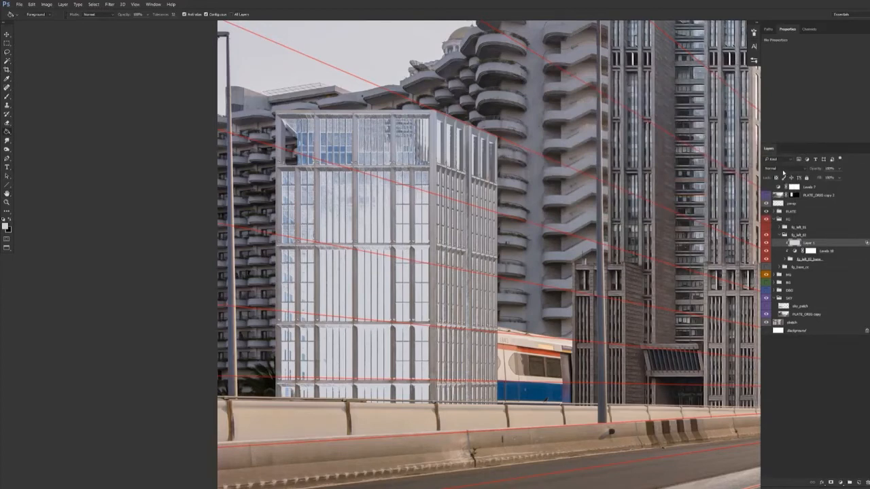
Step: Set the fill layer's blend mode to Color and reduce its opacity to mute the blue glass
click(783, 169)
click(772, 299)
drag(547, 319, 524, 324)
key(v)
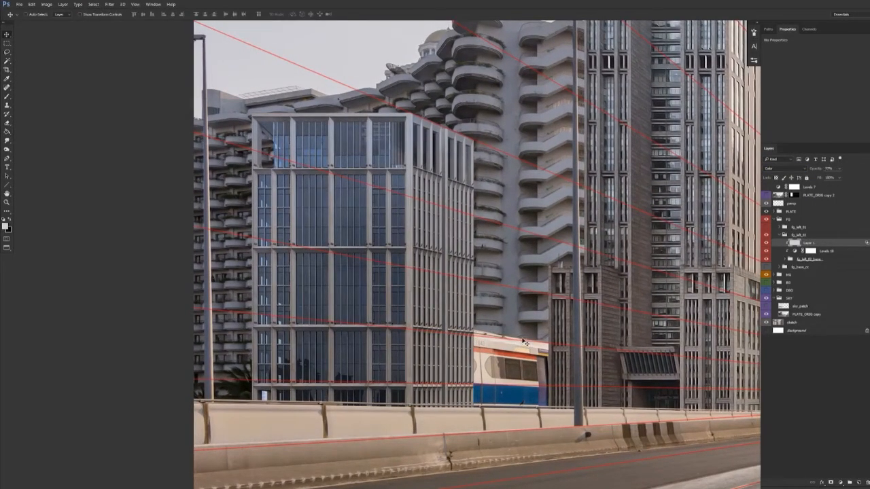
Step: Duplicate the grey fill layer, clip the copy with a Soft Light blend mode, and compare the building with and without it
key(ctrl+j)
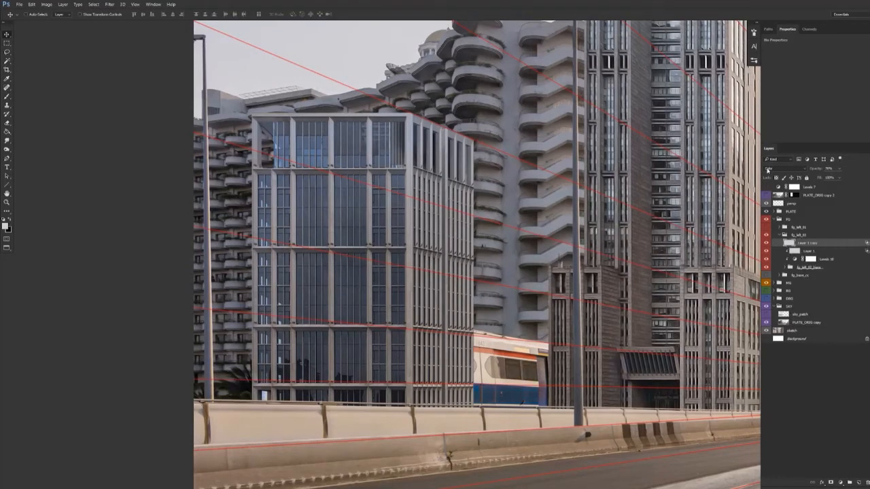
click(775, 169)
click(780, 240)
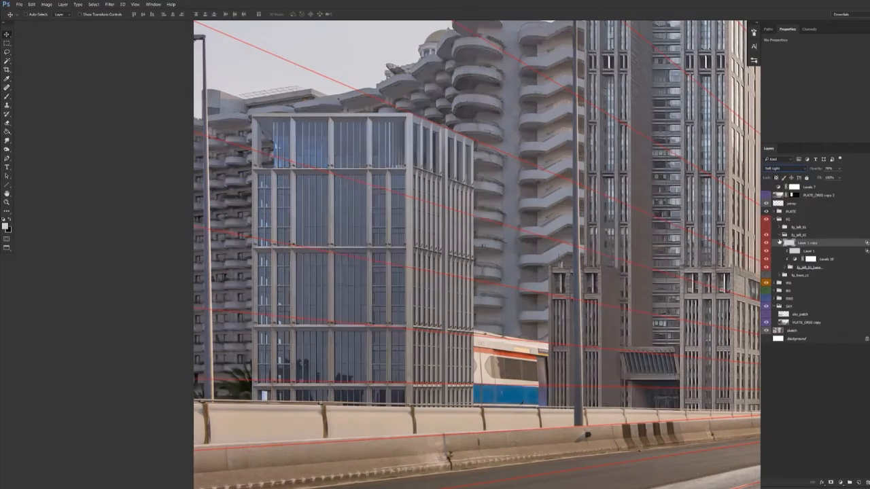
click(766, 243)
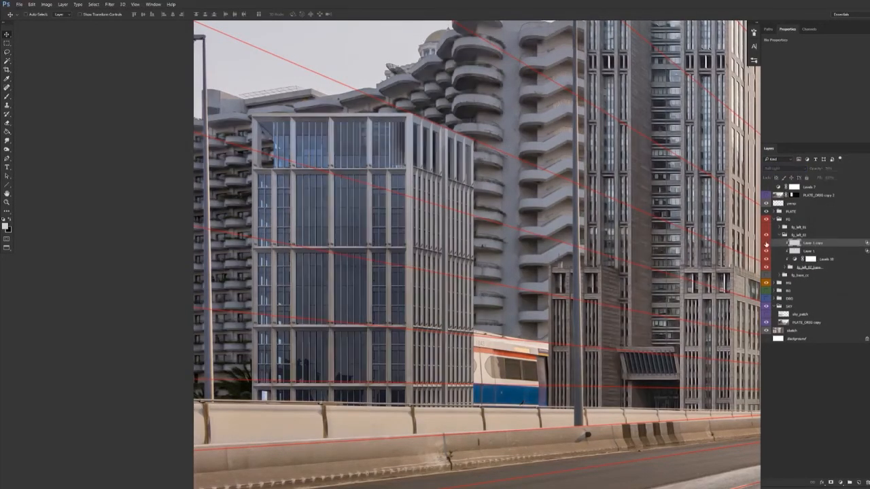
click(766, 243)
Step: Lower the opacity of the Soft Light copy while judging the building within the whole painting
key(ctrl+minus)
key(ctrl+minus)
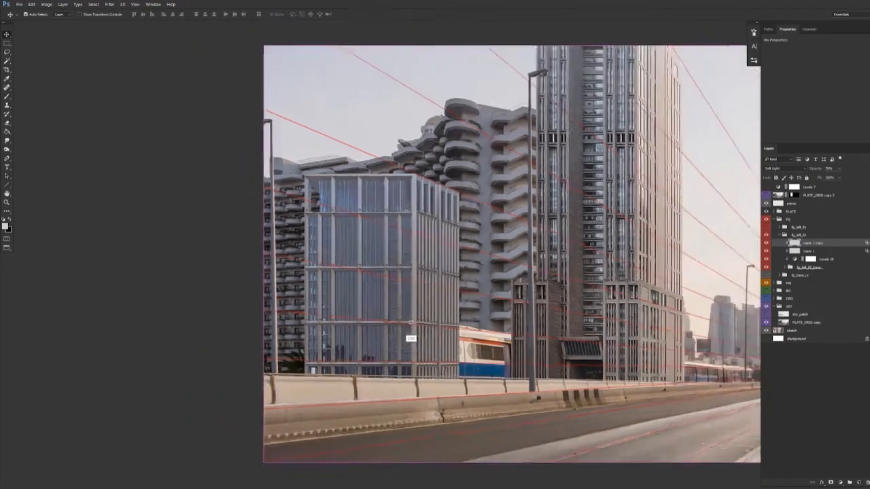
drag(403, 326, 319, 321)
key(alt+v)
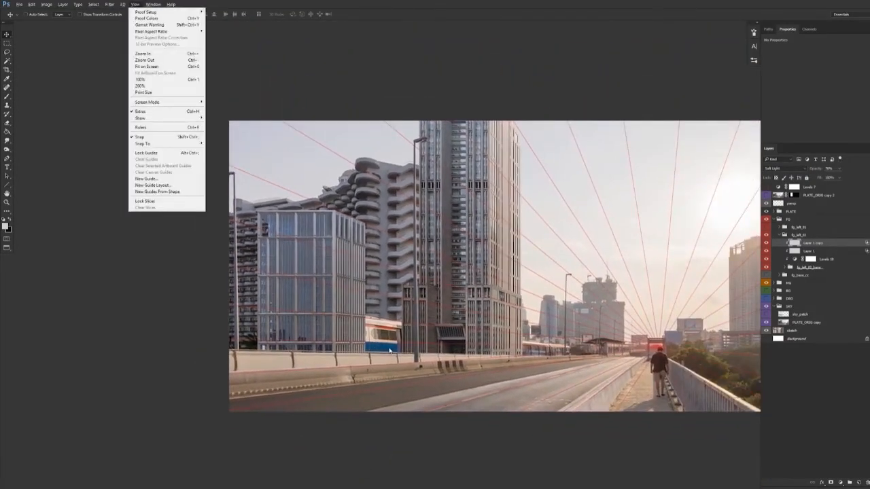
key(Escape)
key(6)
scroll(318, 292, up, 2)
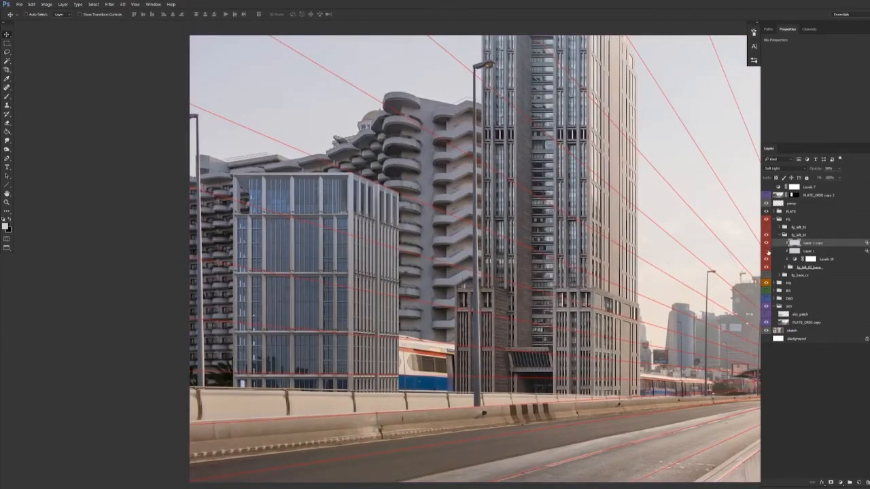
Step: Hide the Soft Light copy and compare the glass building with and without the Color fill layer
click(766, 246)
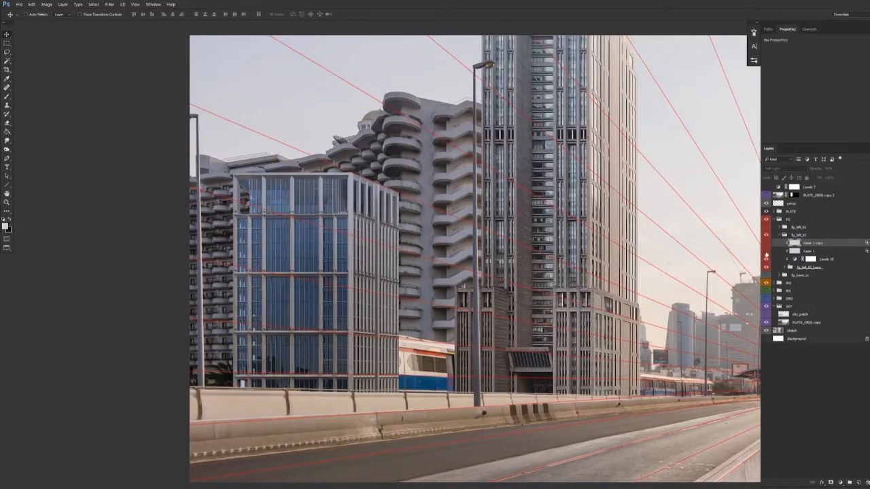
scroll(356, 277, down, 3)
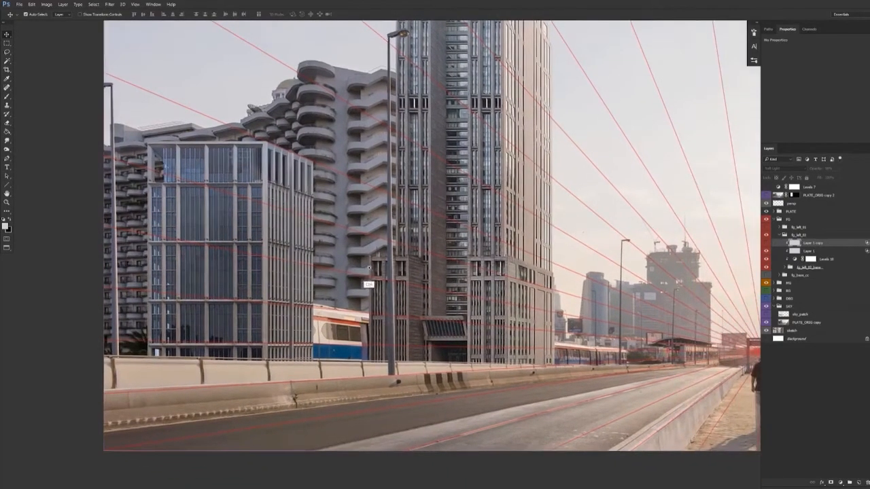
drag(357, 278, 359, 277)
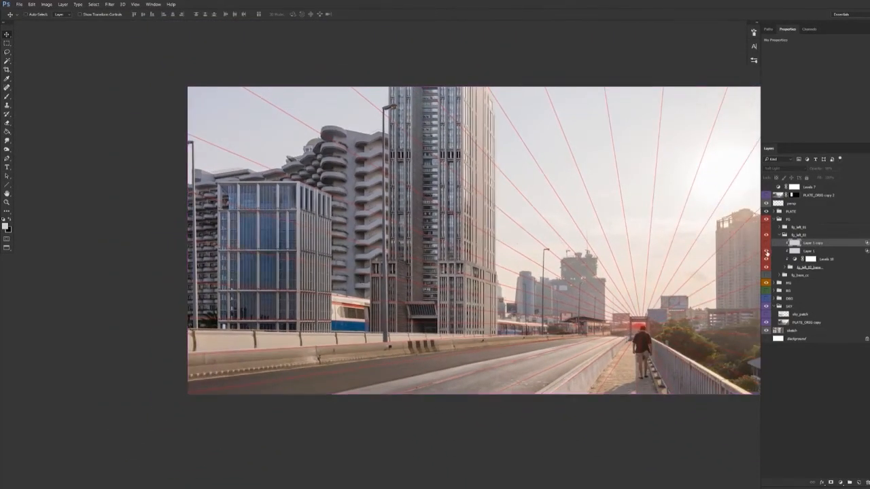
click(766, 249)
click(766, 248)
drag(426, 258, 379, 265)
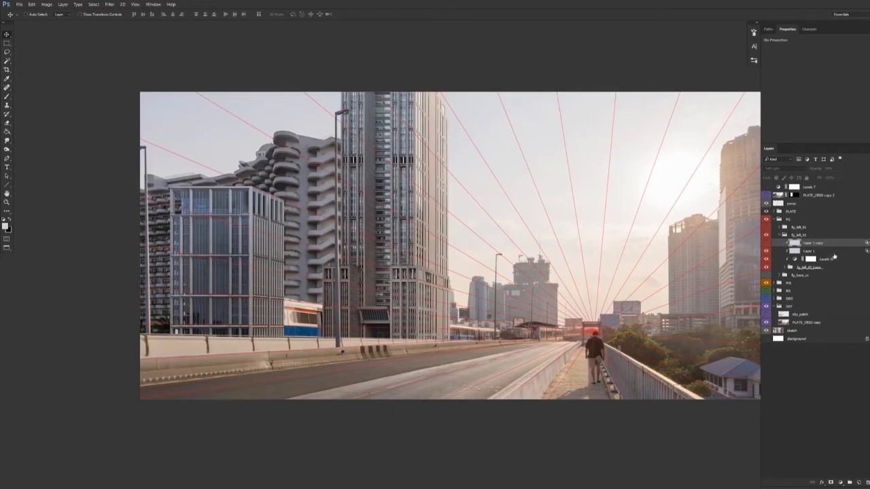
Step: Darken the RGB midtones of the glass building's clipped Levels slightly and check the result against the surrounding buildings
click(826, 259)
drag(564, 287, 577, 279)
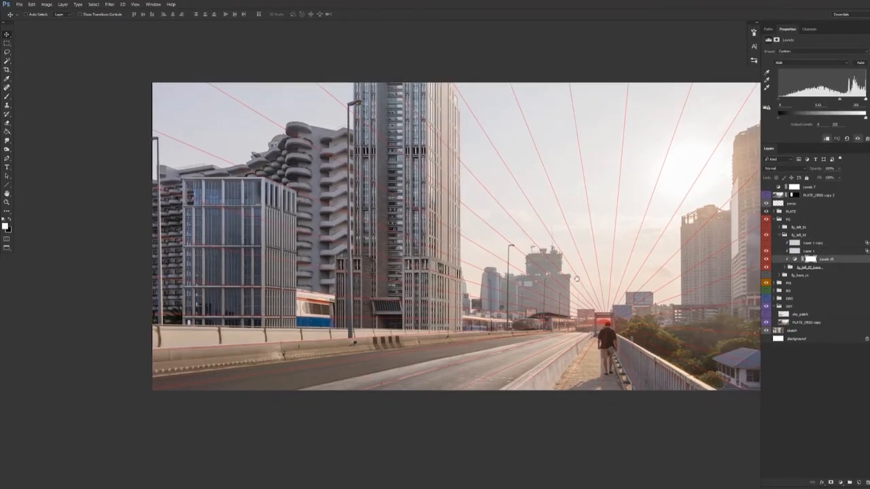
scroll(246, 196, up, 5)
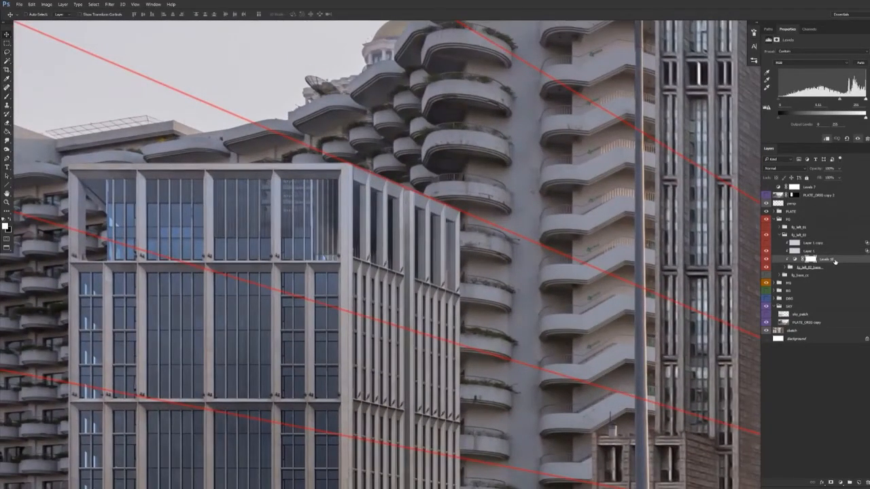
drag(842, 102, 842, 101)
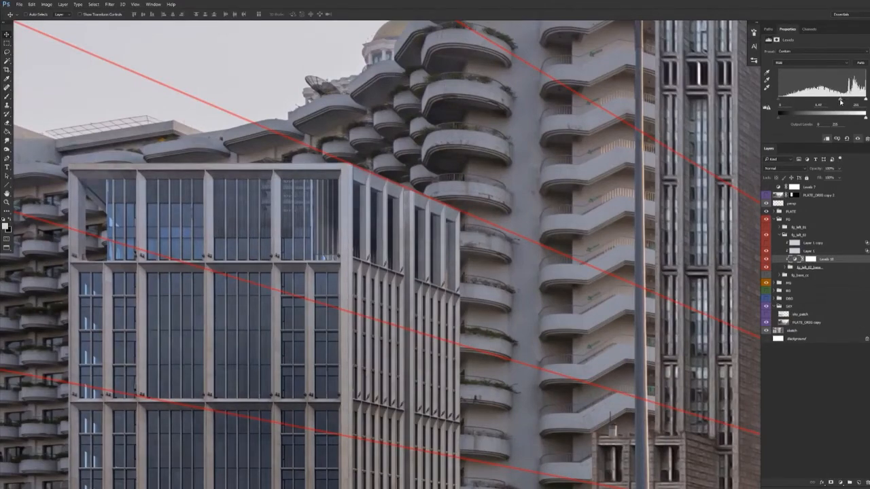
scroll(424, 326, down, 4)
drag(410, 357, 427, 305)
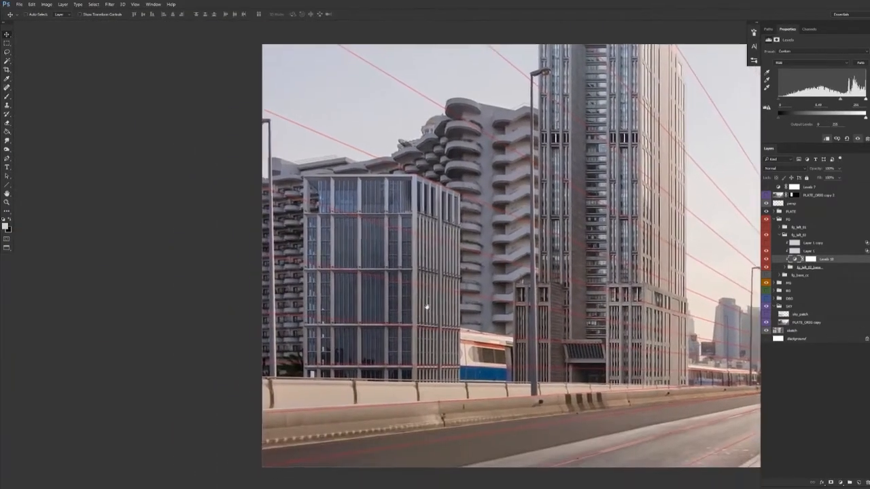
Step: Add a new empty clipped layer directly above Layer 1 in the fg_left_02 group
click(859, 482)
key(ctrl+bracketright)
scroll(372, 198, up, 3)
Step: Close the character settings and choose a hard-edged square brush tip from the brush presets
key(b)
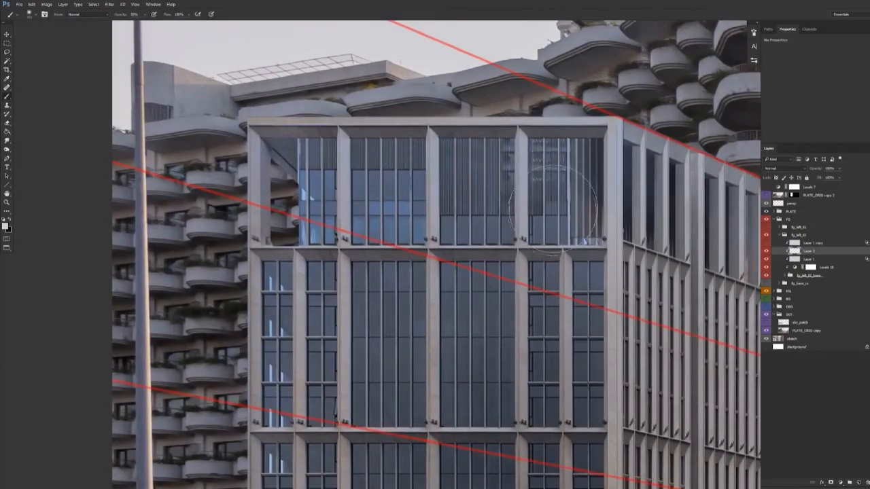
click(756, 24)
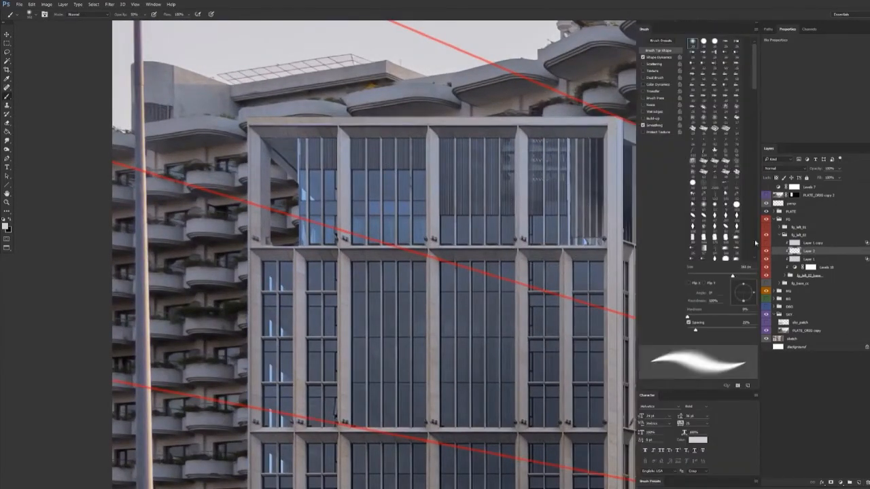
right_click(656, 399)
click(670, 405)
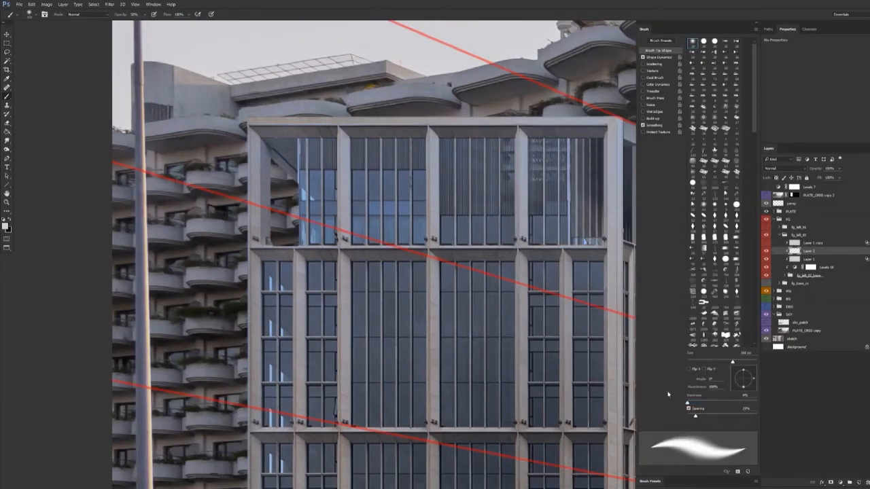
click(651, 482)
click(664, 334)
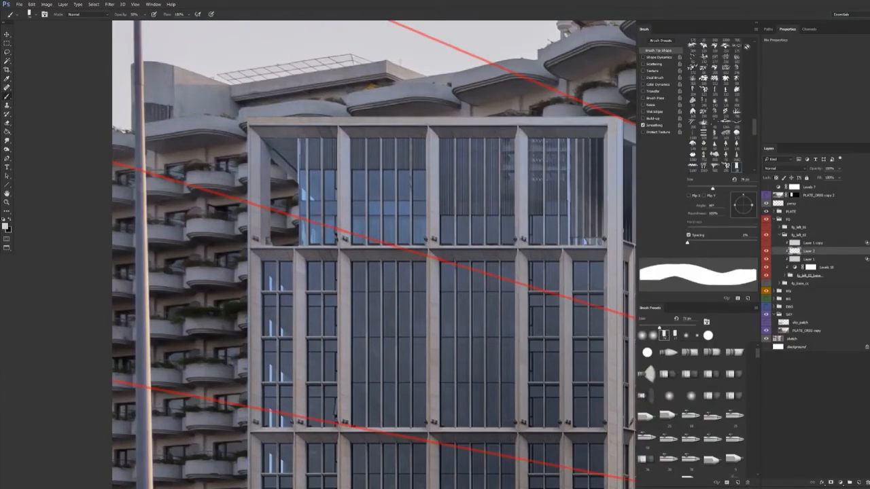
click(756, 26)
Step: Fill the new clipped layer with the light grey foreground colour and hide it behind an inverted black layer mask
key(g)
mouse_move(399, 379)
mouse_down()
mouse_move(357, 311)
mouse_move(365, 282)
mouse_up()
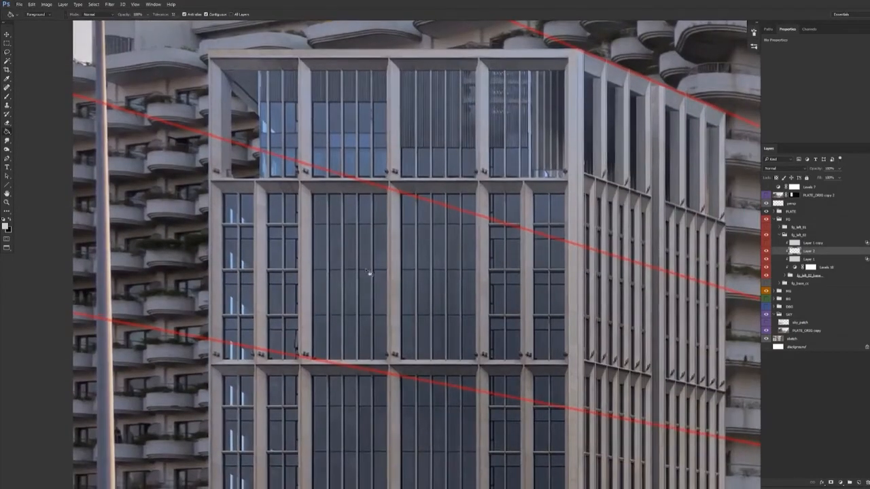
click(369, 273)
click(830, 483)
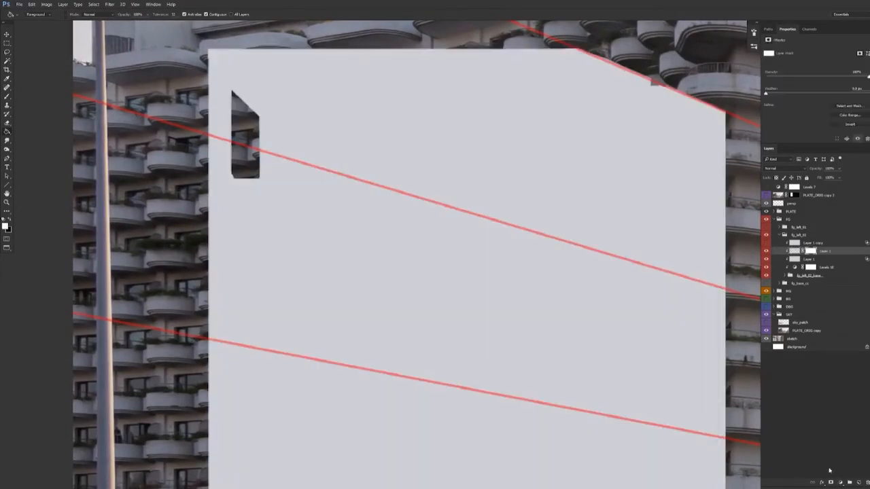
key(ctrl+i)
Step: Paint white vertical strips at 100% brush opacity on the layer mask over the top floor's three leftmost glass panes
key(b)
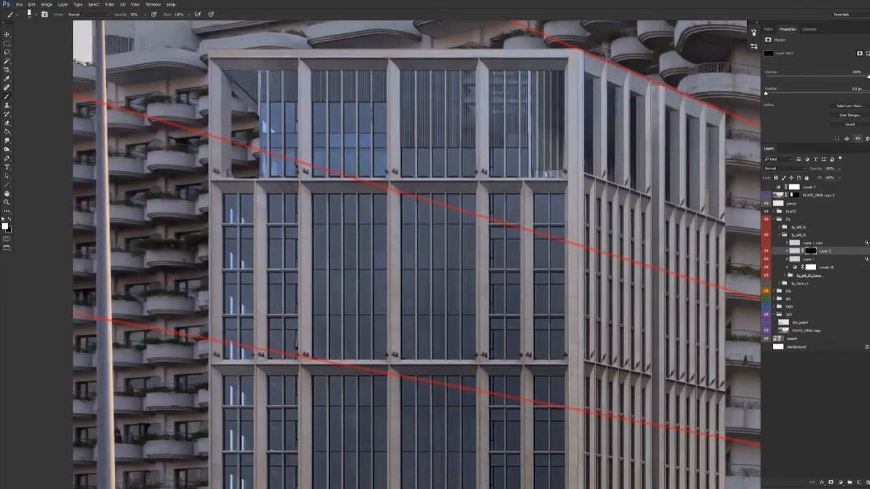
drag(269, 80, 262, 78)
click(261, 72)
shift+click(262, 176)
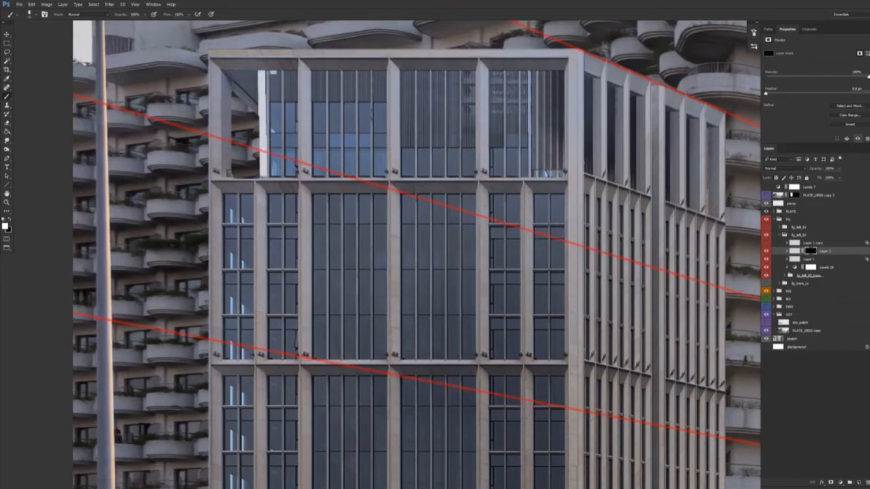
shift+click(273, 174)
shift+click(277, 175)
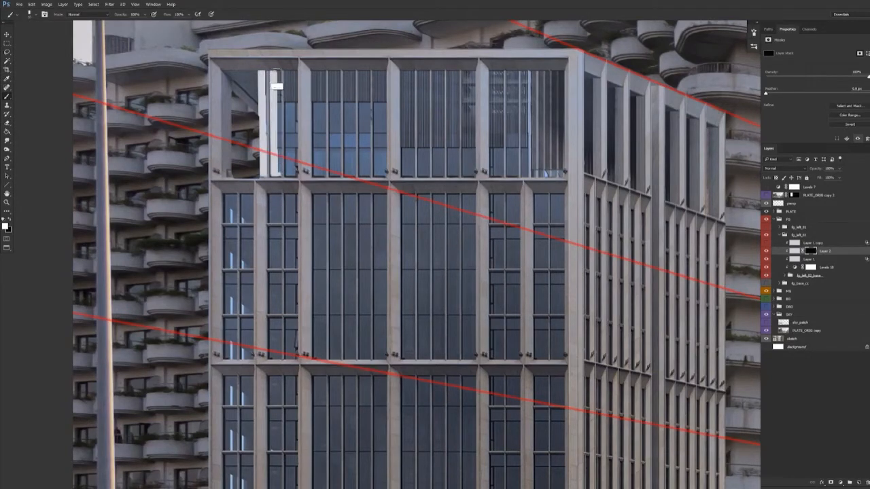
shift+click(277, 71)
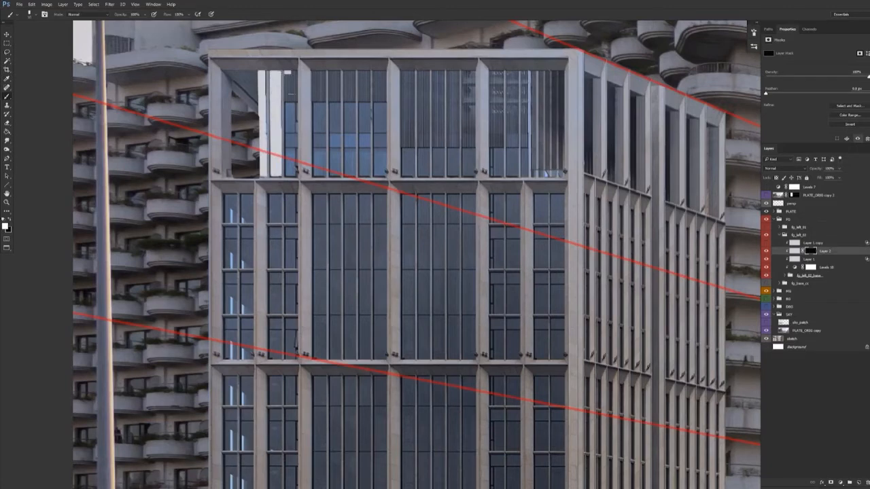
shift+click(289, 174)
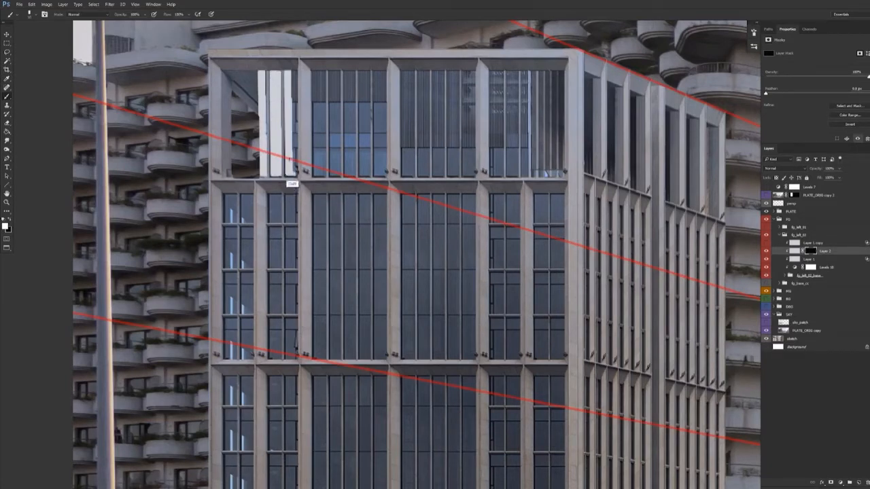
shift+click(293, 72)
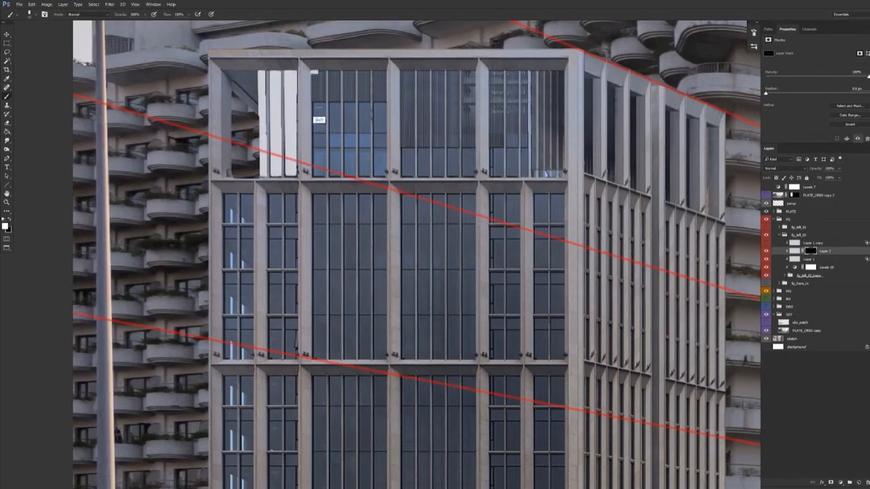
Step: Reveal the grey fill over the first two panes of the top floor's second bay with straight white mask strokes
shift+click(315, 175)
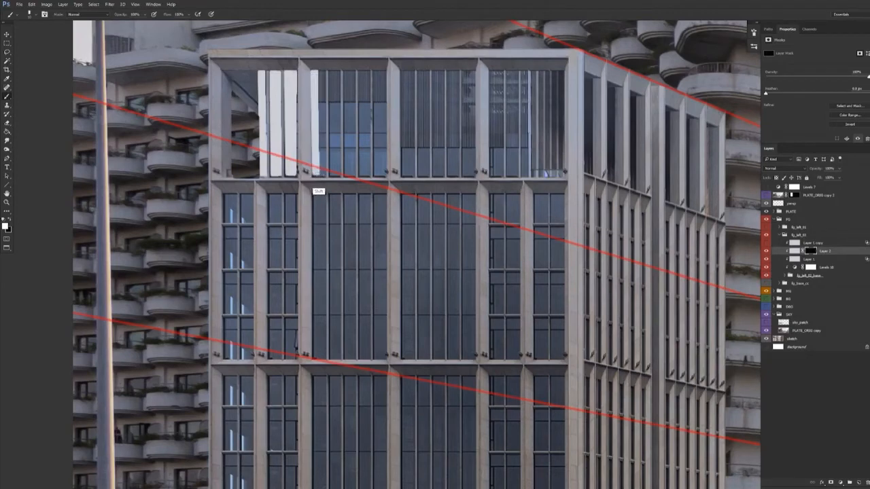
shift+click(322, 72)
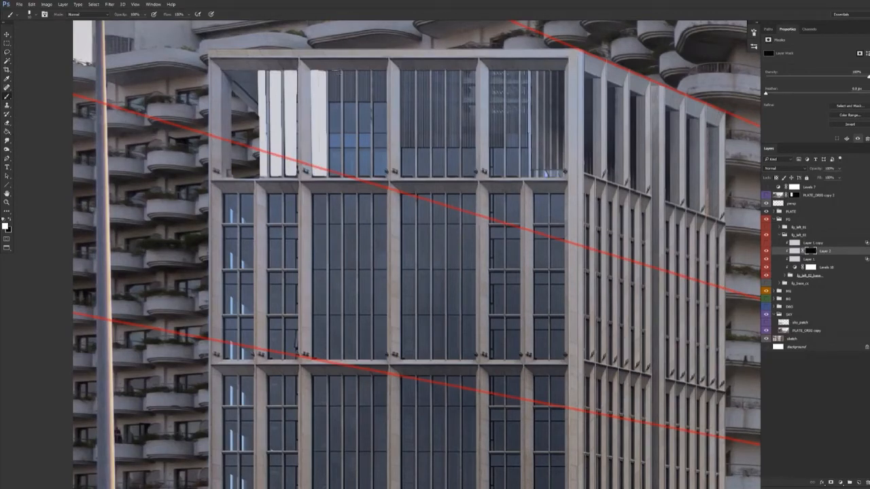
shift+click(333, 175)
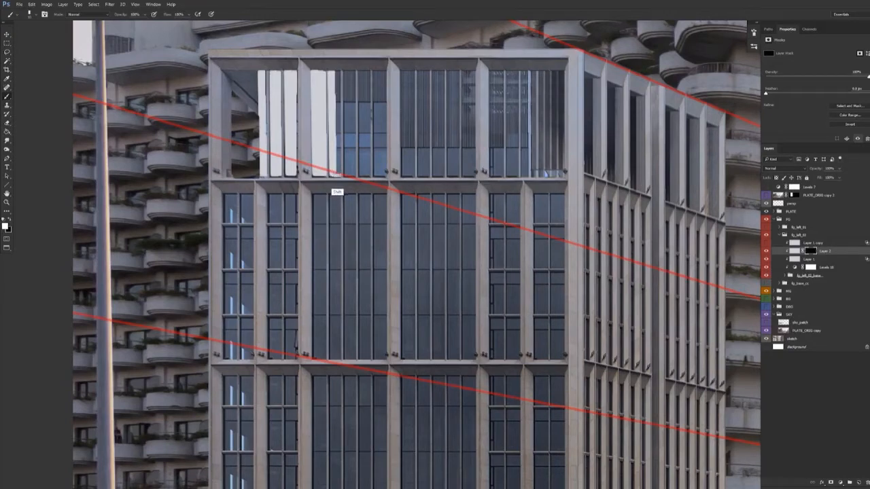
shift+click(336, 72)
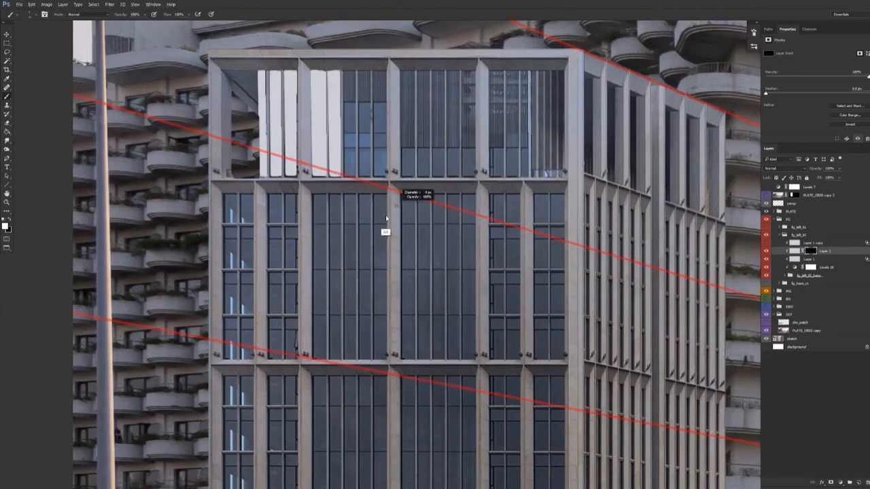
Step: Enter Quick Mask mode with black as the paint colour and hide the persp guide layer
drag(399, 299, 429, 285)
key(q)
key(q)
key(q)
key(x)
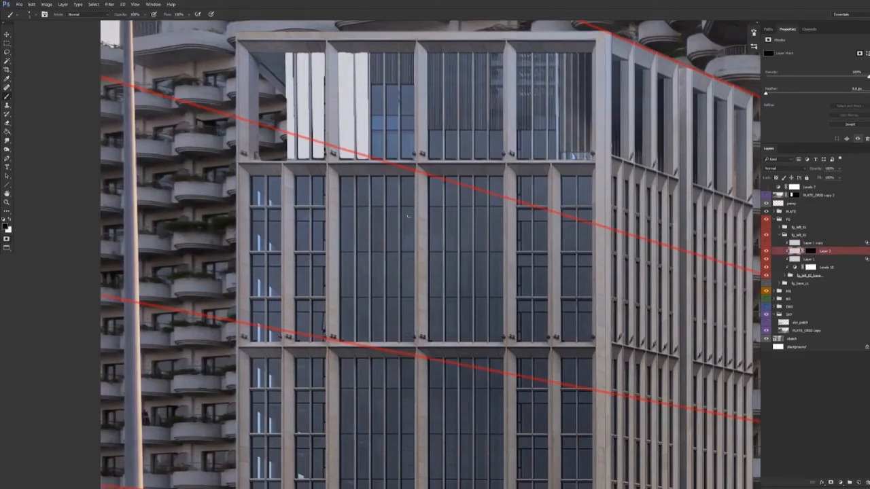
drag(401, 270, 374, 322)
key(ctrl+z)
click(766, 204)
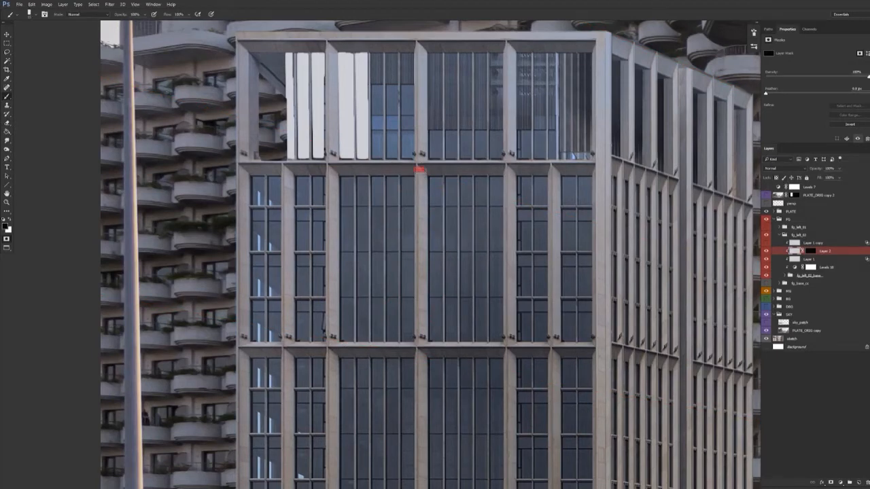
Step: Paint Quick Mask strips over the three wide pillars to the right of centre on the floor below the top
shift+click(420, 344)
shift+click(428, 169)
shift+click(425, 347)
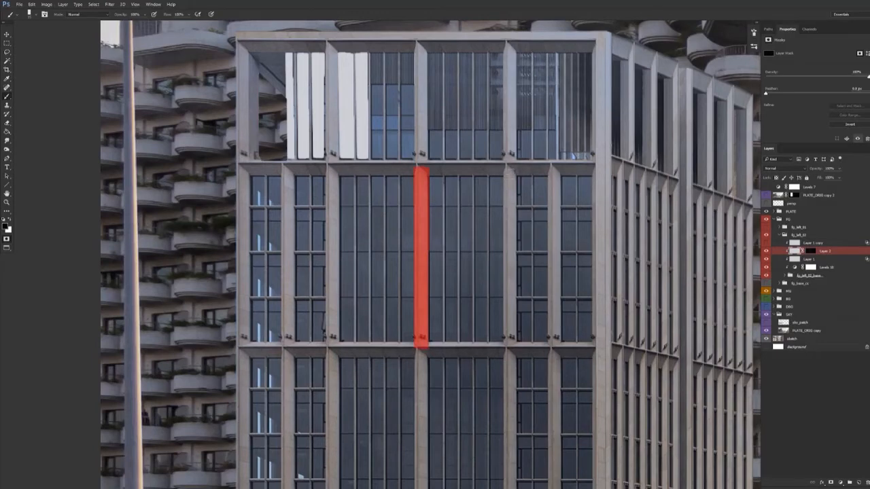
shift+click(509, 347)
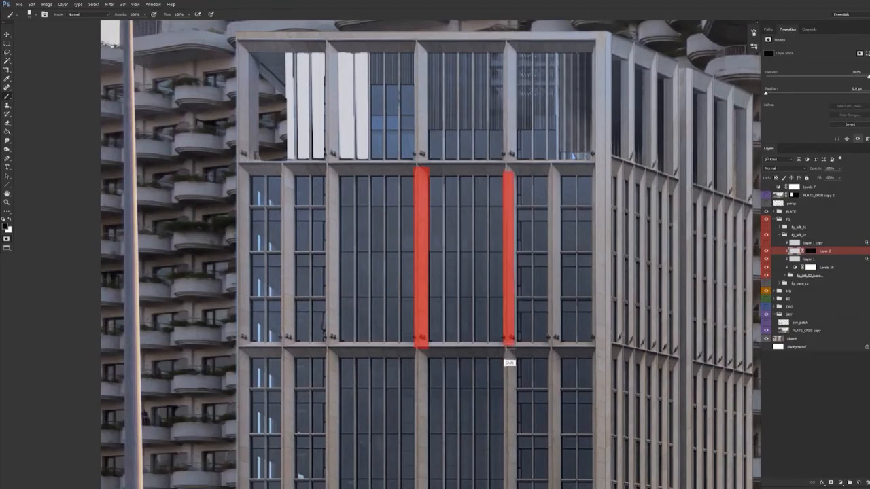
shift+click(511, 173)
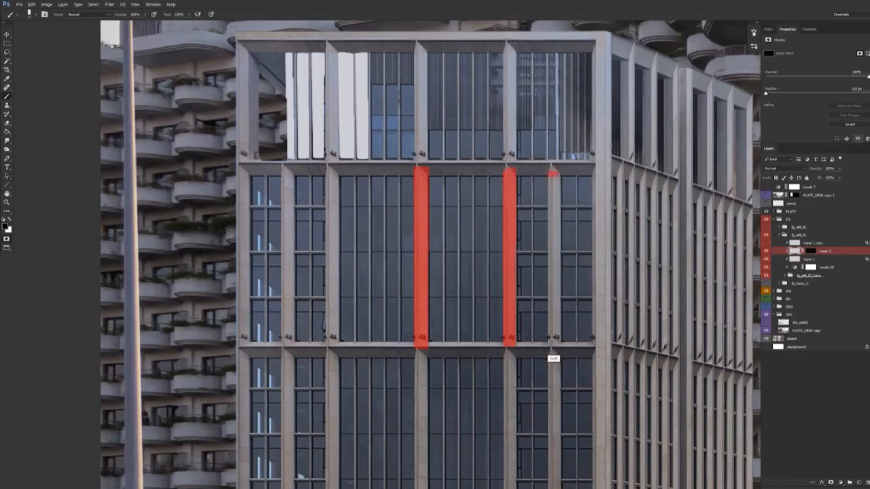
shift+click(553, 343)
shift+click(555, 172)
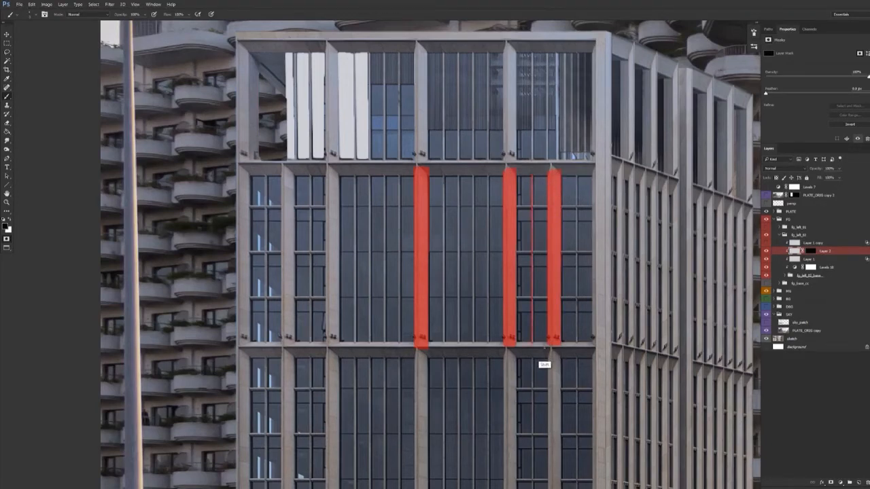
Step: Paint thin vertical Quick Mask lines along the mullions of the front facade's two narrow right bays, down past the base
scroll(546, 433, down, 3)
drag(532, 426, 503, 363)
drag(520, 337, 505, 336)
drag(541, 65, 514, 444)
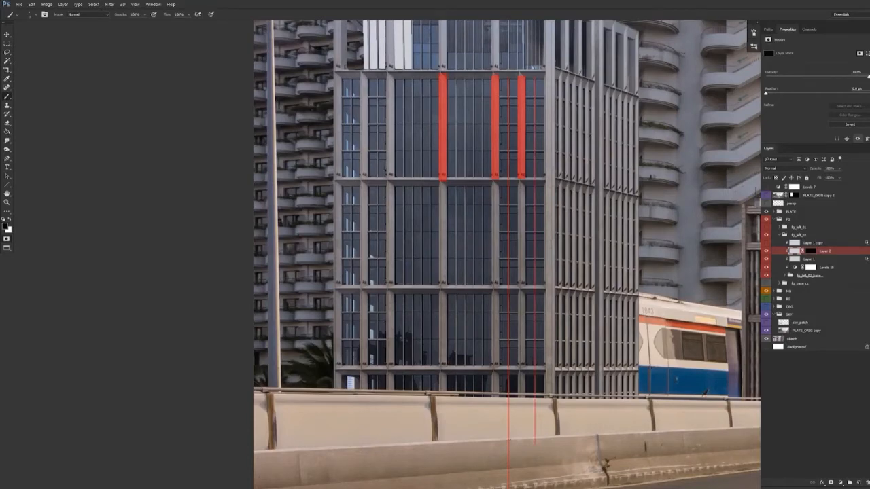
Step: Extend the Quick Mask with straight vertical lines along the mullions of the wide bay right of the central pillar
drag(482, 370, 482, 448)
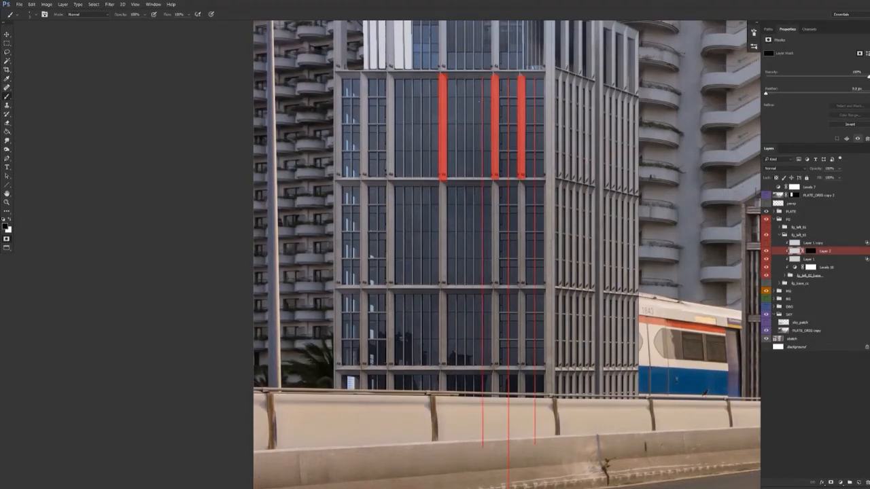
click(474, 73)
shift+click(474, 445)
click(465, 74)
shift+click(465, 460)
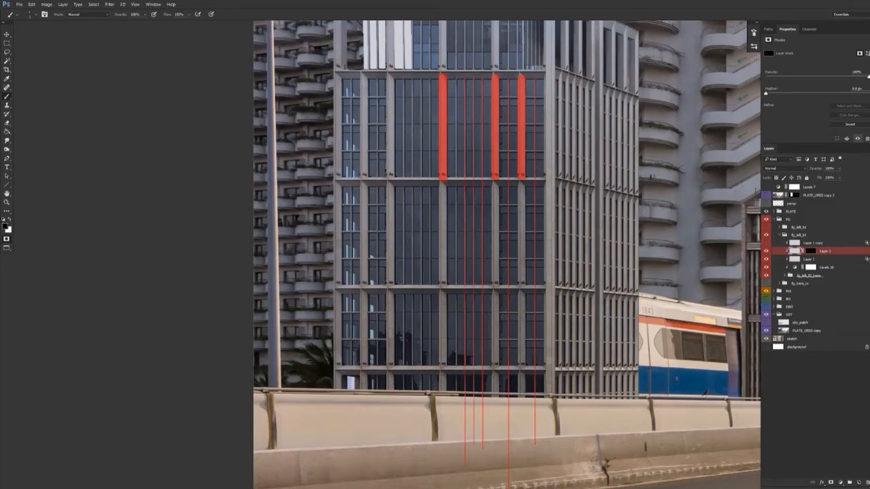
Step: Cover the mullions of the wide bay left of the central pillar with full-height vertical Quick Mask lines
scroll(507, 255, down, 1)
click(430, 75)
shift+click(430, 435)
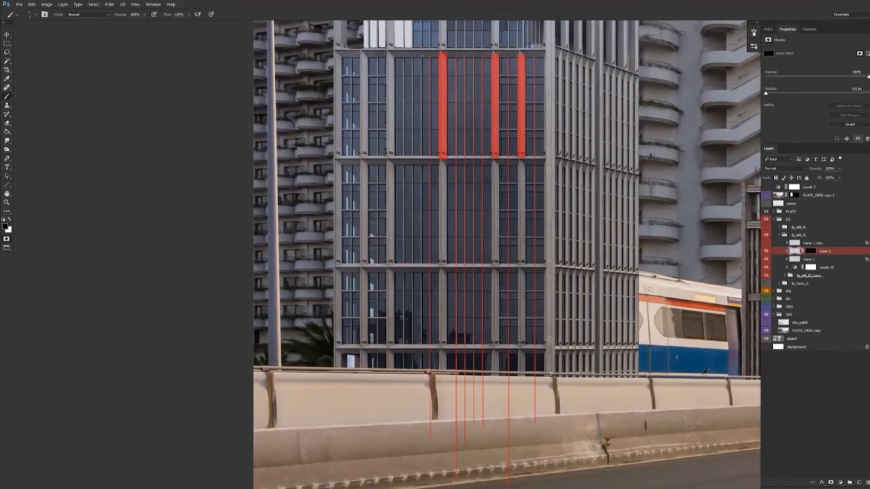
click(422, 58)
shift+click(421, 425)
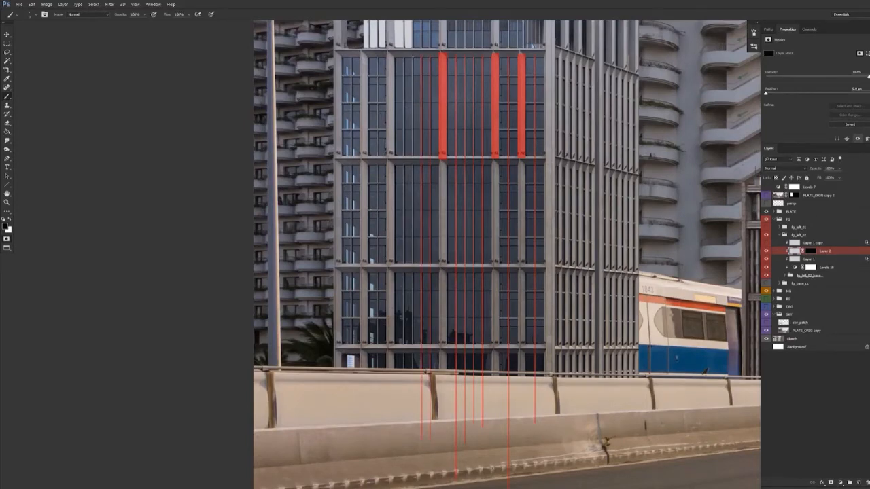
shift+click(412, 454)
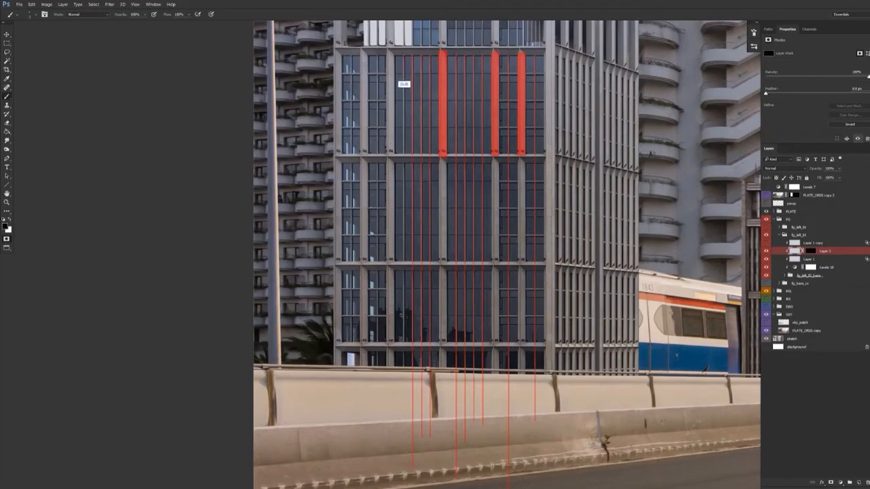
drag(405, 58, 393, 481)
Step: Mask the centre mullions of the front facade's two narrow left bays with straight lines running down the building
scroll(507, 255, up, 2)
click(377, 58)
shift+click(377, 447)
shift+click(351, 449)
Step: Adjust the brush size and paint three horizontal Quick Mask lines across the two left bays' crossbars, one floor below the top
mouse_move(378, 138)
mouse_down()
mouse_move(358, 172)
mouse_move(340, 241)
mouse_up()
alt+right_click(322, 179)
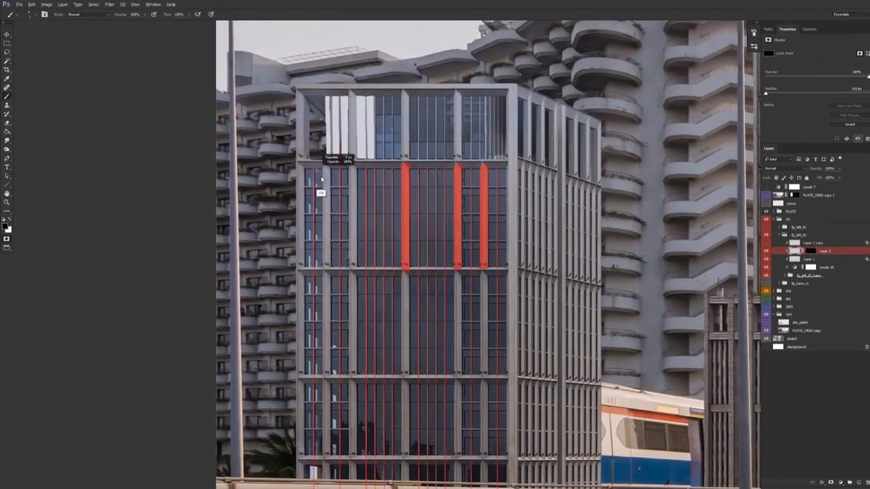
click(348, 187)
shift+click(296, 187)
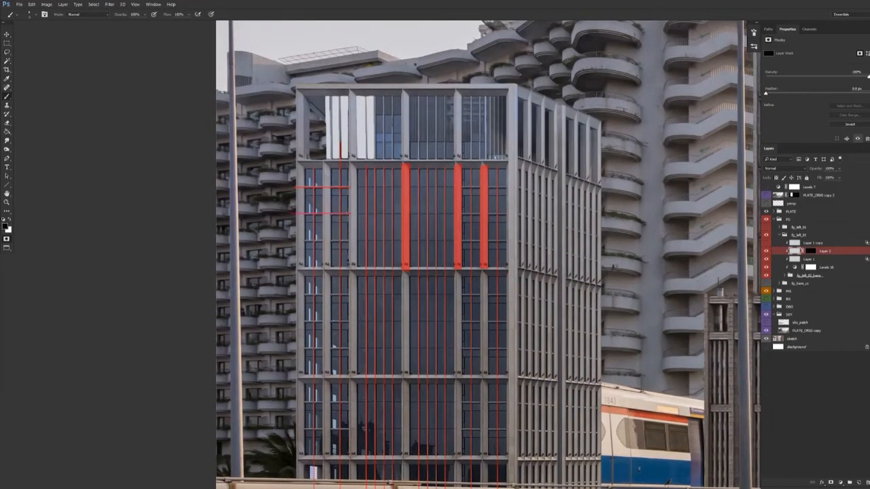
scroll(348, 215, up, 3)
shift+click(243, 214)
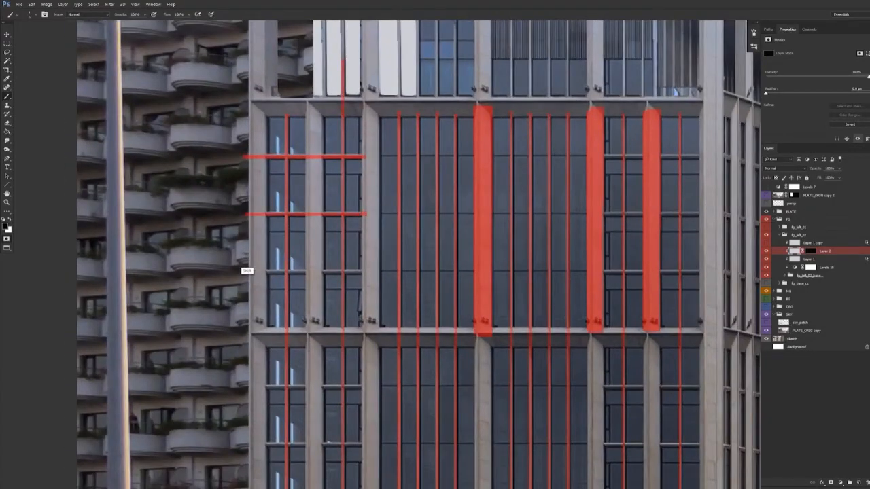
click(364, 272)
shift+click(218, 271)
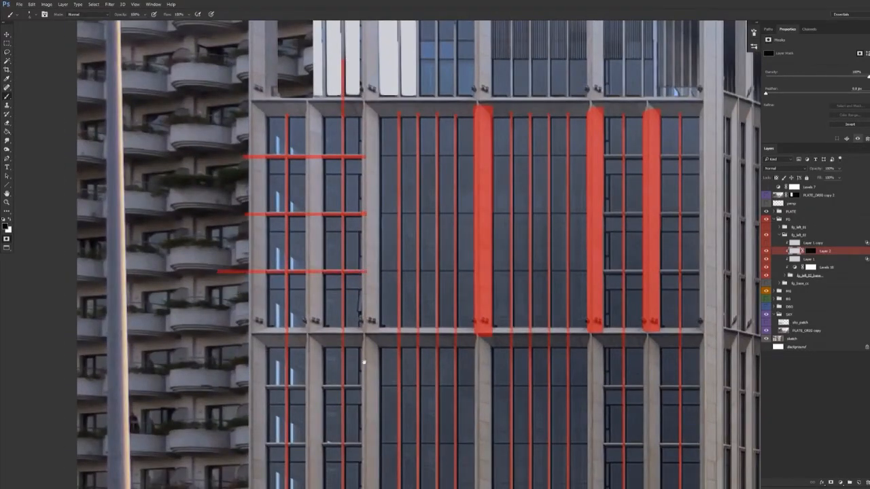
Step: Paint three horizontal Quick Mask lines over the crossbars of the two narrow left bays on the next floor down
drag(366, 355, 380, 209)
click(375, 242)
shift+click(212, 242)
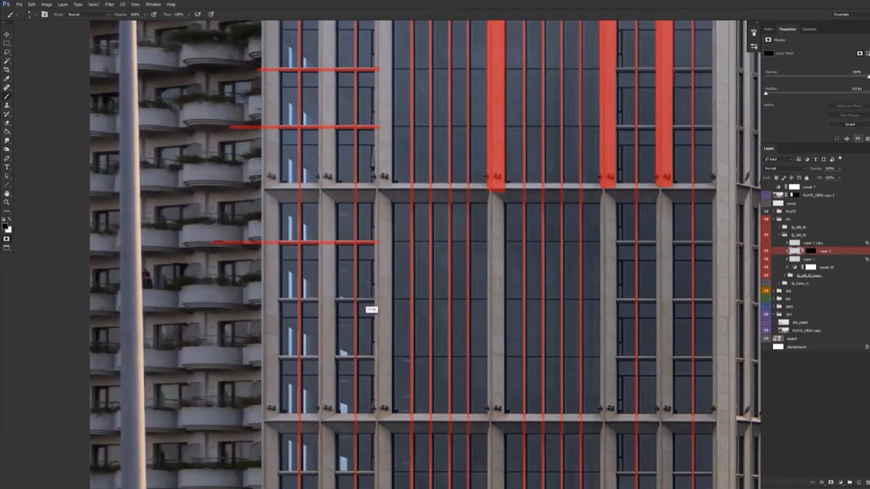
shift+click(226, 299)
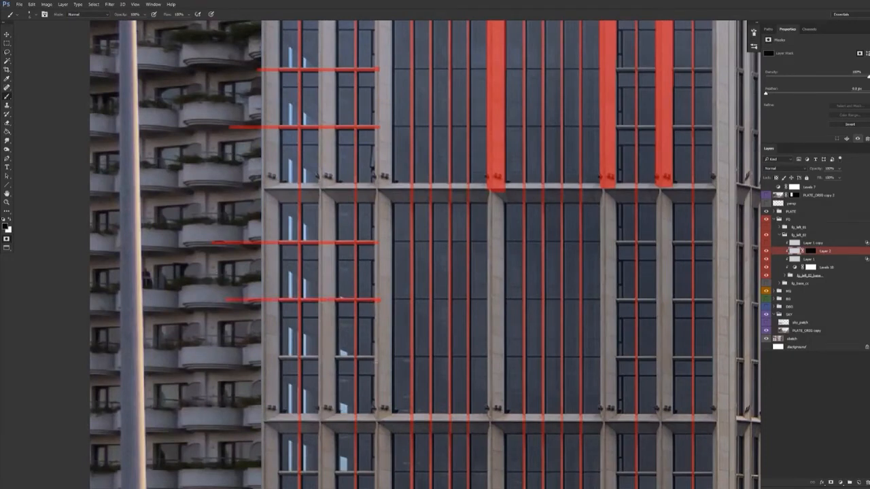
shift+click(202, 357)
Step: Paint horizontal Quick Mask lines over the crossbars of the two narrow right bays and of the left bays on the lowest full floor
mouse_move(388, 415)
mouse_down()
mouse_move(346, 250)
mouse_move(212, 316)
mouse_up()
drag(440, 259, 546, 257)
drag(431, 200, 542, 200)
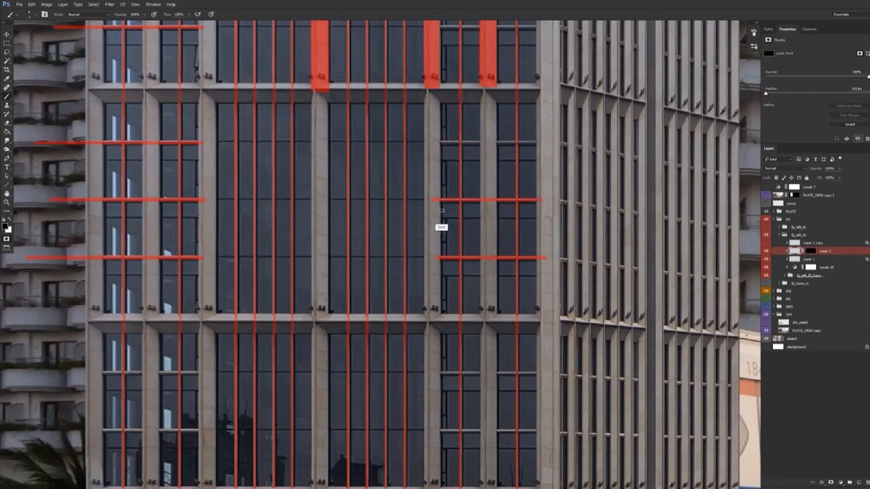
drag(507, 325, 550, 173)
mouse_move(477, 220)
mouse_down()
mouse_move(582, 229)
mouse_move(556, 285)
mouse_move(474, 317)
mouse_up()
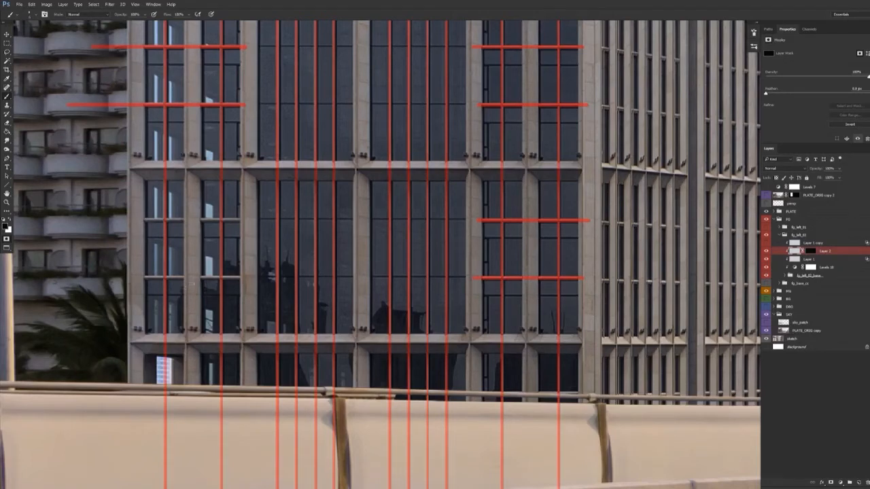
mouse_move(224, 301)
mouse_down()
mouse_move(145, 317)
mouse_move(136, 339)
mouse_up()
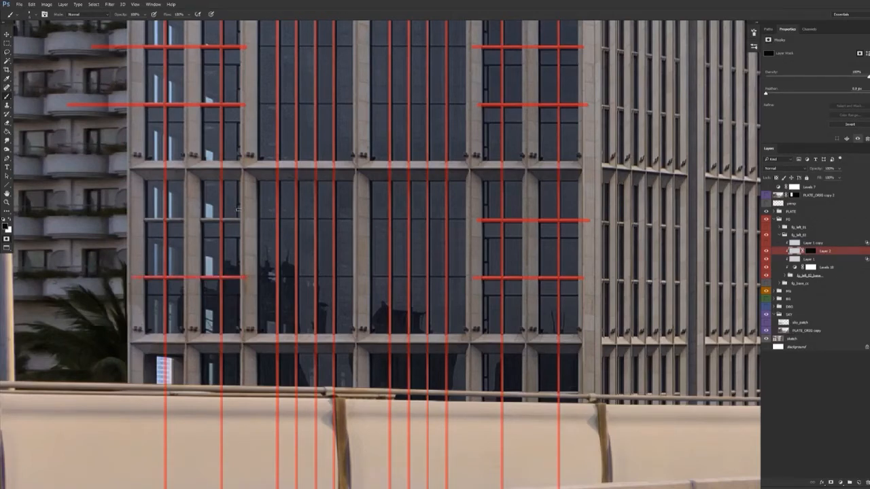
drag(243, 220, 137, 219)
Step: Mask the thick beam between the lower storeys and the front facade's right corner pillar up to the roof with wide straight strokes
mouse_move(152, 173)
mouse_down()
mouse_move(311, 219)
mouse_move(514, 240)
mouse_move(574, 231)
mouse_move(577, 166)
mouse_move(255, 218)
mouse_move(186, 218)
mouse_move(146, 206)
mouse_move(134, 171)
mouse_up()
key(ctrl+z)
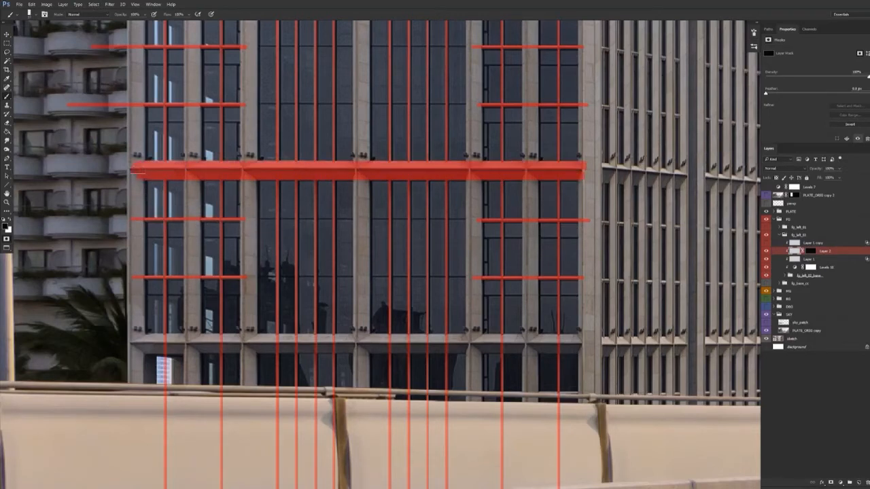
mouse_move(583, 171)
mouse_down()
mouse_move(595, 170)
mouse_move(587, 343)
mouse_move(590, 48)
mouse_up()
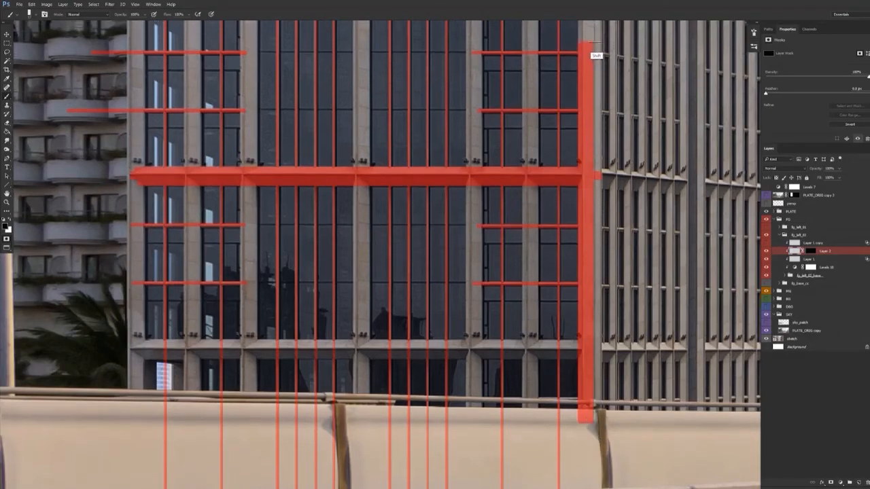
scroll(593, 54, up, 15)
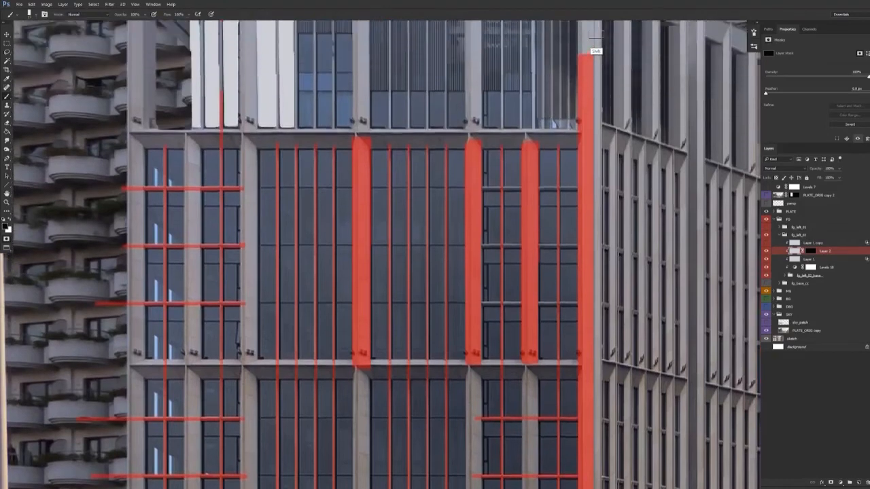
drag(596, 34, 592, 34)
Step: Mask the beam beneath the top storey and the two inner pillars rising from it past the roof edge
mouse_move(548, 303)
mouse_down()
mouse_move(583, 200)
mouse_move(450, 248)
mouse_move(109, 342)
mouse_up()
mouse_move(591, 220)
mouse_down()
mouse_move(436, 234)
mouse_move(70, 348)
mouse_up()
drag(591, 214, 62, 270)
mouse_move(372, 209)
mouse_down()
mouse_move(371, 107)
mouse_move(382, 17)
mouse_up()
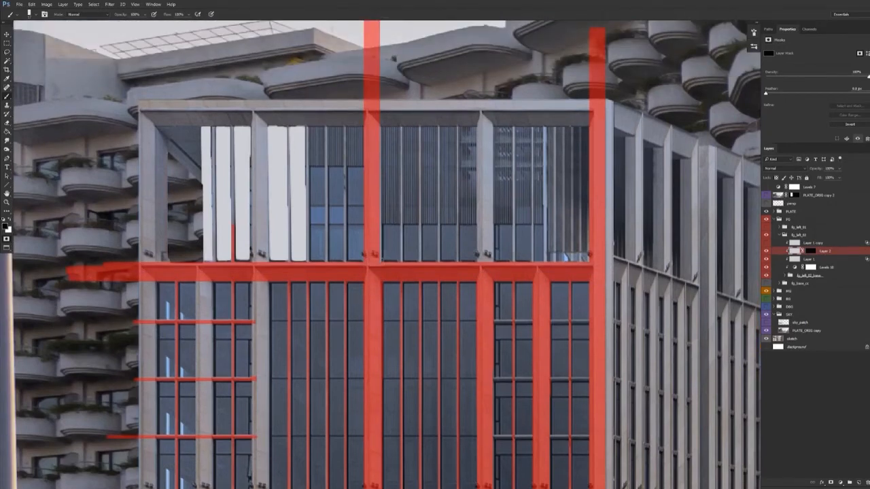
drag(375, 264, 375, 129)
drag(374, 263, 375, 128)
drag(487, 265, 485, 75)
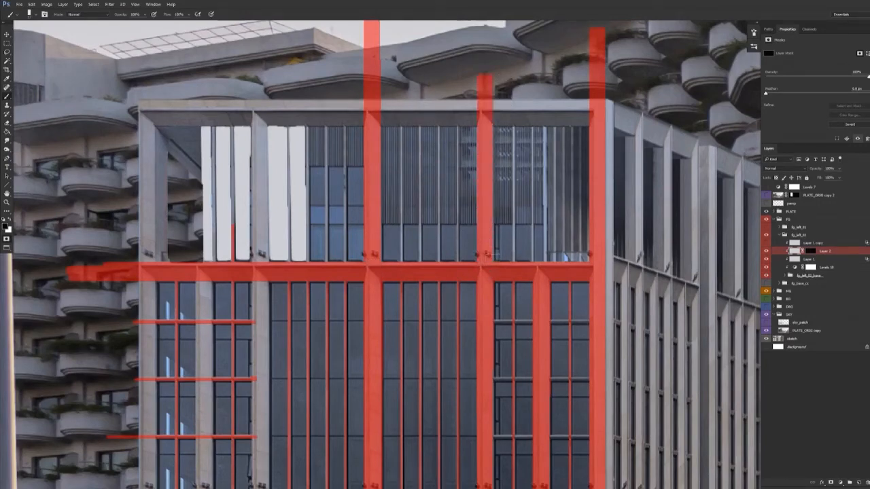
Step: Reduce the brush size and paint thin vertical Quick Mask lines over two mullions in the top storey's right bay
alt+right_click(550, 256)
alt+right_click(516, 267)
drag(515, 262, 513, 76)
key(ctrl+z)
drag(514, 263, 514, 89)
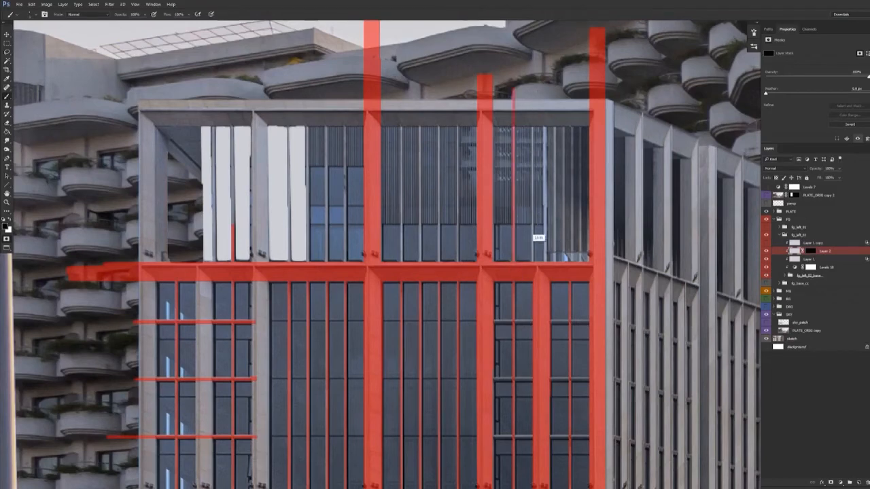
click(533, 261)
shift+click(533, 90)
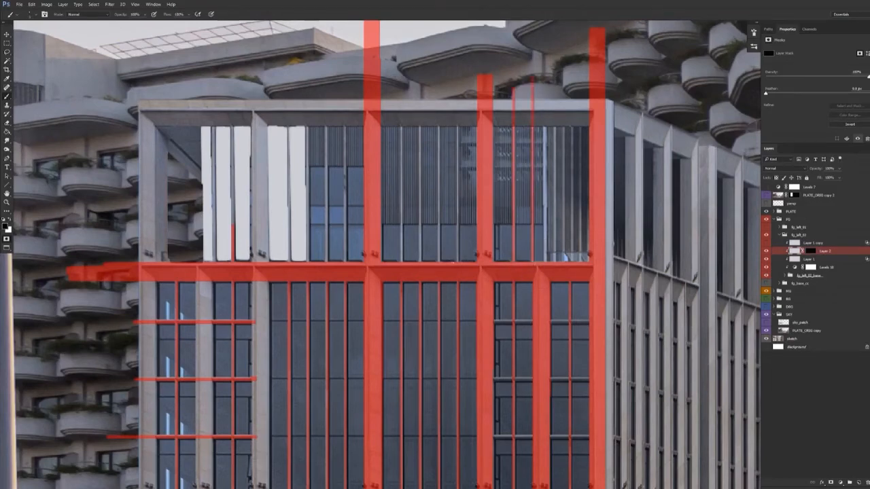
Step: Mask the four mullions of the top storey's bay right of the central pillar with thin vertical lines
shift+click(458, 75)
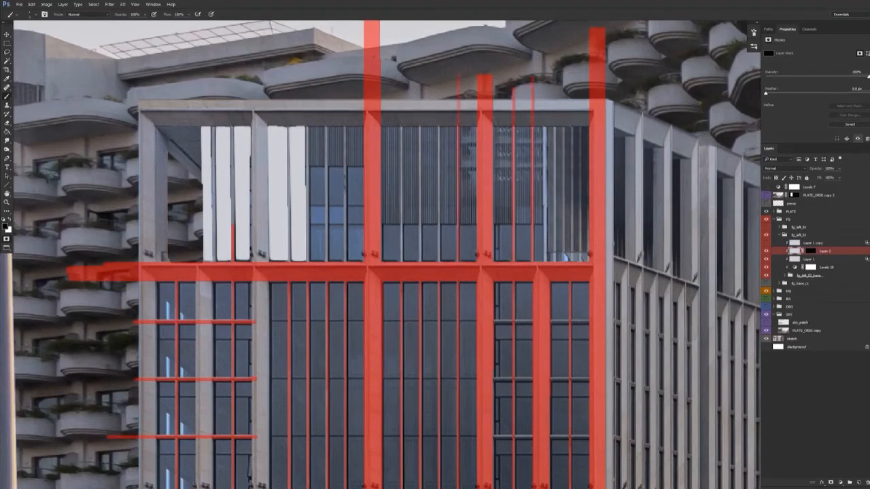
click(440, 262)
shift+click(440, 75)
click(421, 262)
shift+click(421, 75)
click(402, 262)
shift+click(402, 72)
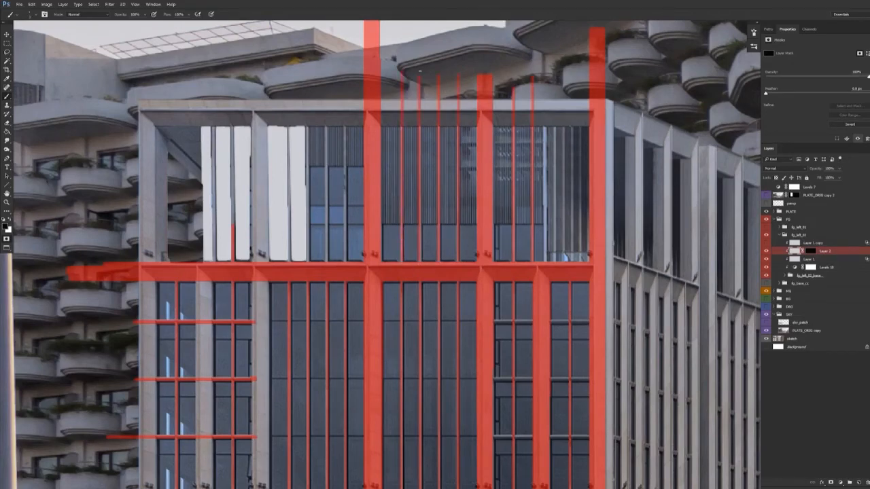
Step: Mask the roof beam across the front facade, with a thin line along its underside and wider strokes over the beam
click(590, 124)
shift+click(540, 124)
shift+click(68, 124)
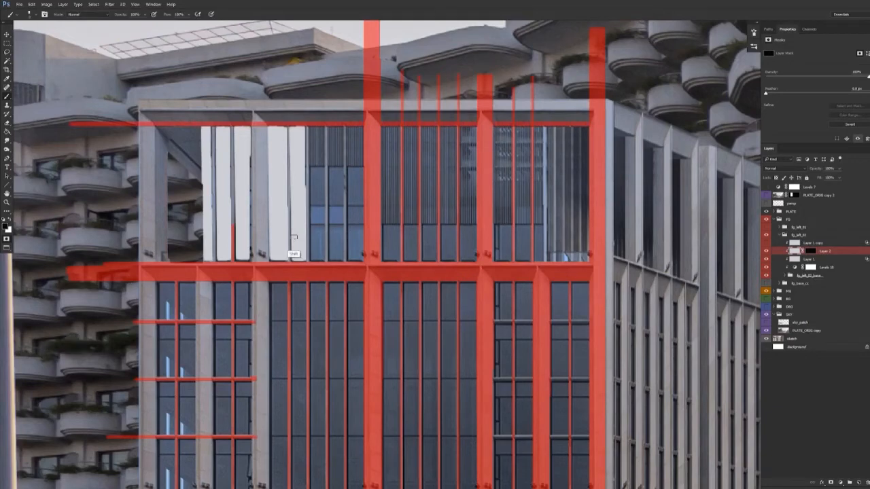
key(bracketright)
key(bracketright)
key(bracketright)
drag(588, 110, 114, 112)
mouse_move(593, 103)
mouse_down()
mouse_move(522, 115)
mouse_move(128, 238)
mouse_up()
Step: Mask the front facade's left corner pillar from the roof down past the roadside barrier
drag(151, 112, 148, 356)
key(ctrl+z)
mouse_move(158, 304)
mouse_down()
mouse_move(150, 320)
mouse_move(149, 435)
mouse_up()
scroll(150, 435, down, 8)
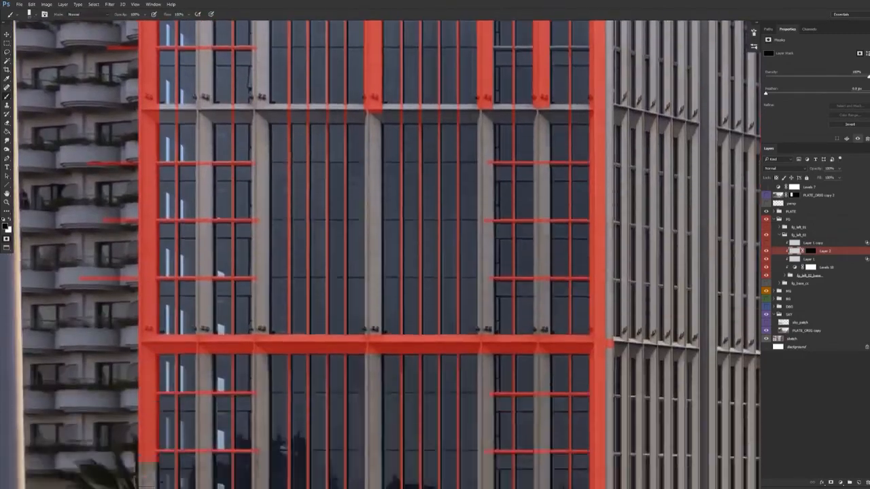
drag(148, 477, 147, 243)
mouse_move(148, 243)
mouse_down()
mouse_move(148, 472)
mouse_move(147, 395)
mouse_up()
drag(148, 395, 147, 485)
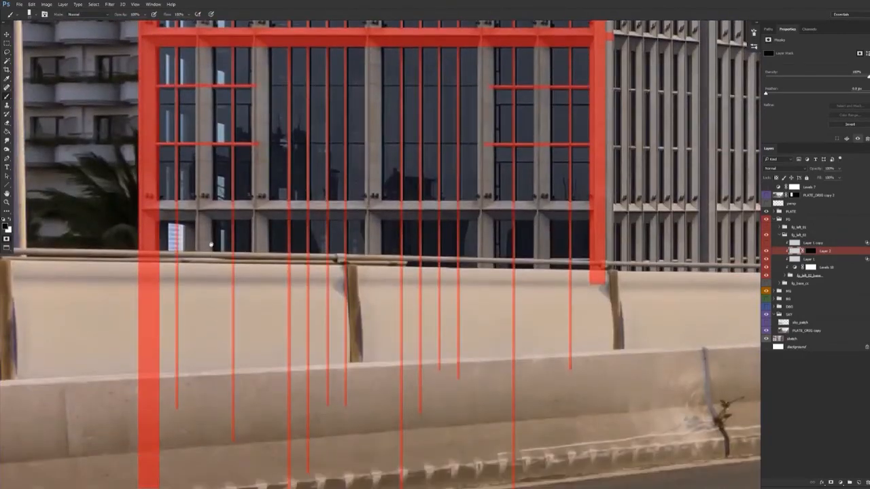
Step: Mask the two pillars nearest the left corner with wide lines from the beam under the top storey down over the road
drag(212, 245, 208, 371)
scroll(227, 265, down, 4)
drag(230, 63, 230, 422)
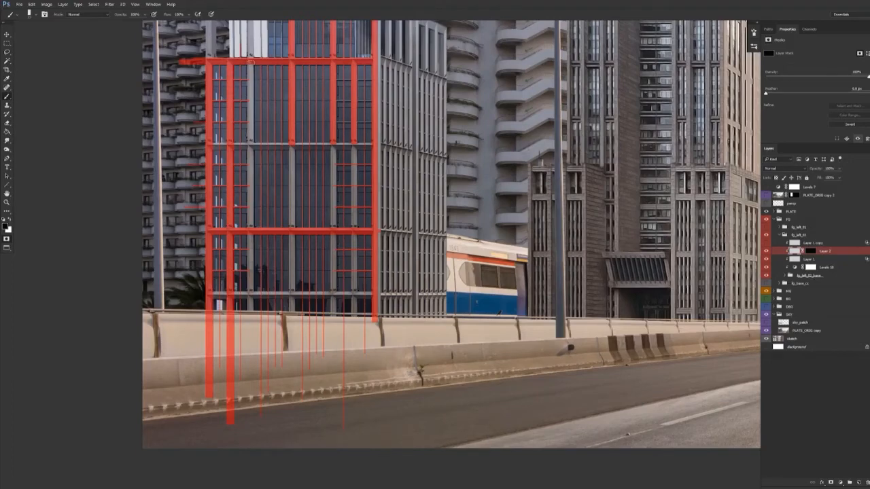
click(250, 62)
shift+click(251, 303)
shift+click(251, 407)
Step: Extend the Quick Mask down the central pillar and the two pillars to its right as far as the road
click(292, 62)
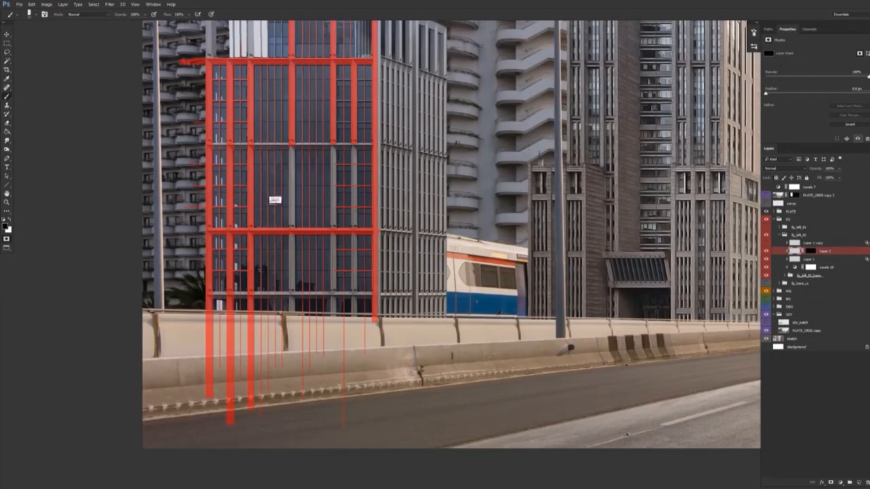
shift+click(291, 447)
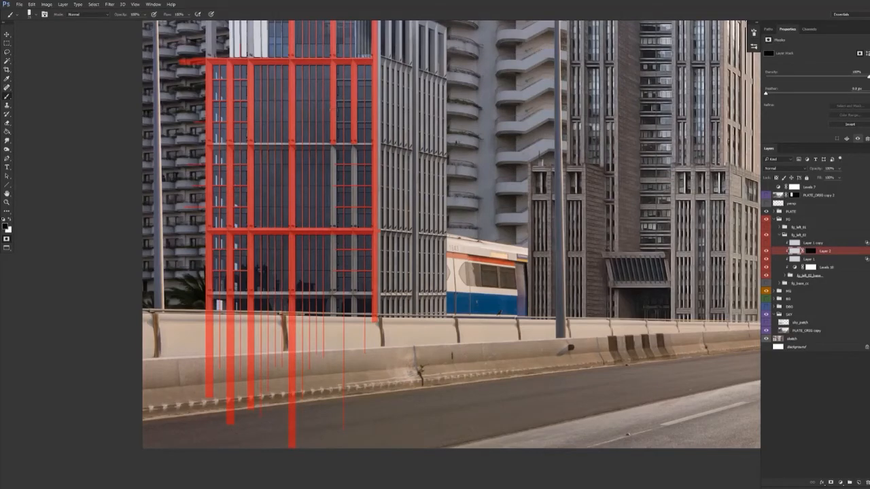
shift+click(333, 433)
click(354, 143)
shift+click(354, 398)
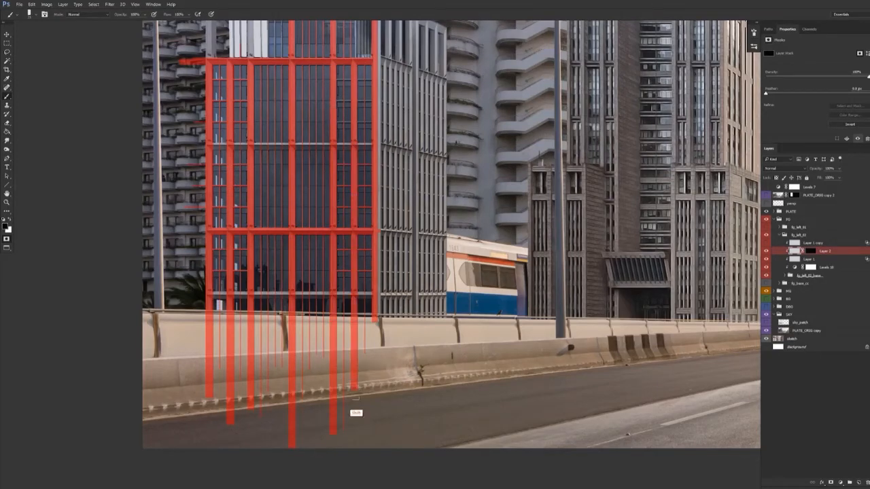
Step: Mask the two remaining horizontal beams across the front facade, one below the upper storeys and one just above the barrier
click(373, 144)
shift+click(141, 144)
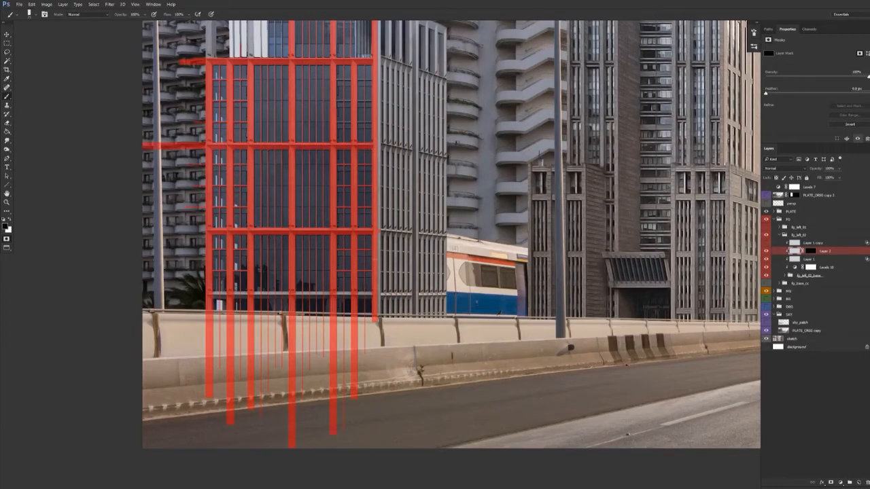
click(373, 294)
shift+click(143, 293)
mouse_move(374, 297)
mouse_down()
mouse_move(219, 341)
mouse_move(126, 399)
mouse_up()
Step: Mask the top storey's inner left pillar and its left corner pillar up to the roof beam
mouse_move(404, 284)
mouse_down()
mouse_move(389, 304)
mouse_move(380, 272)
mouse_up()
drag(277, 48, 282, 53)
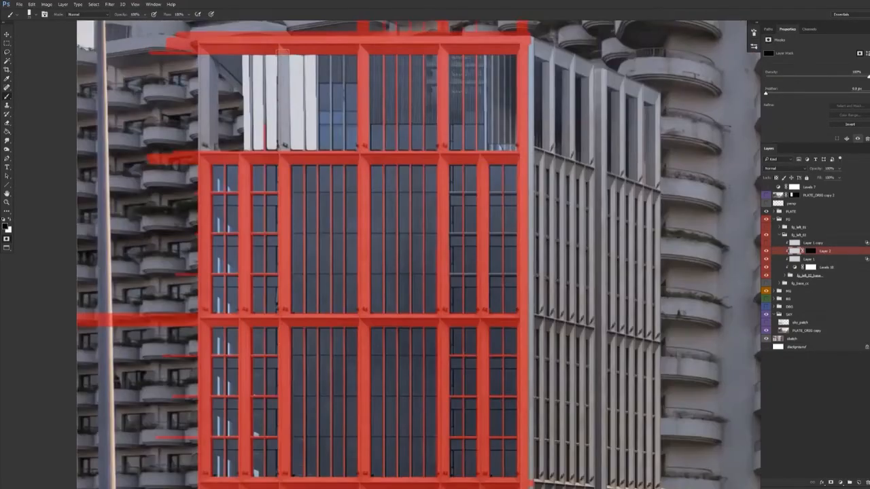
mouse_move(283, 53)
mouse_down()
mouse_move(277, 175)
mouse_move(315, 22)
mouse_up()
key(ctrl+z)
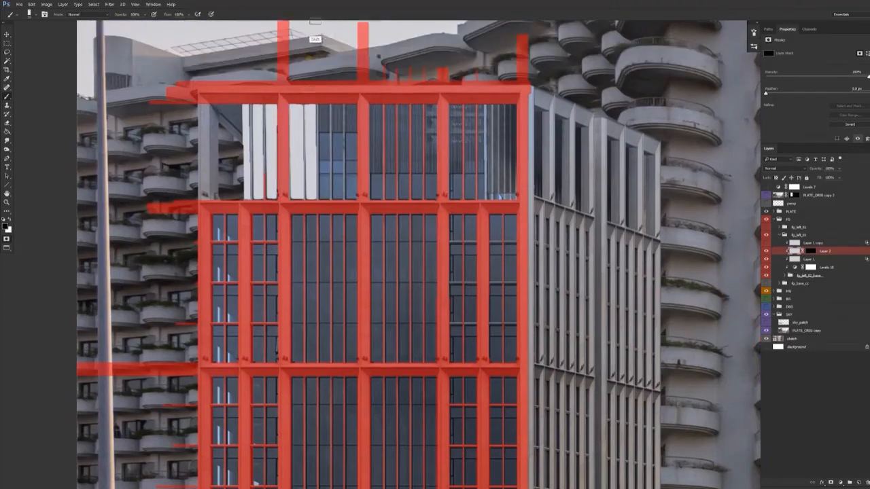
mouse_move(220, 202)
mouse_down()
mouse_move(222, 100)
mouse_move(197, 197)
mouse_up()
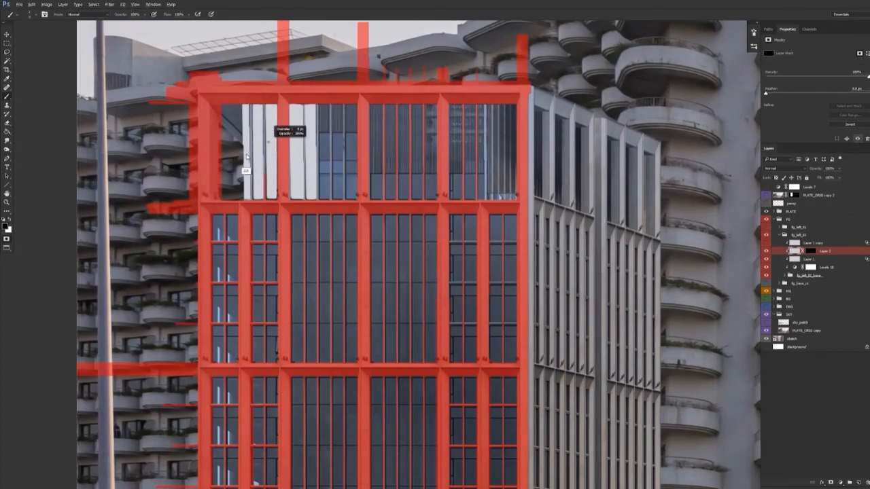
Step: Reduce the brush size and mask the mullions between the white panels and blue glass of the top storey's left bays
drag(251, 200, 251, 75)
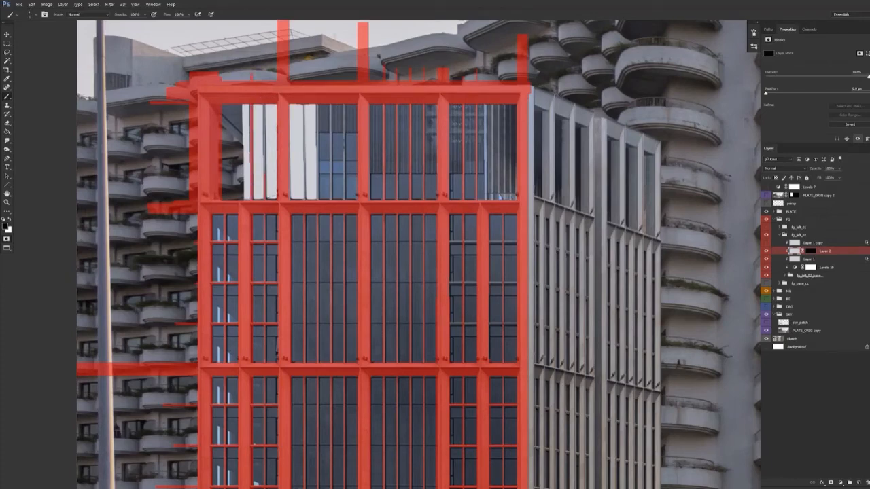
drag(265, 200, 266, 99)
drag(305, 201, 305, 89)
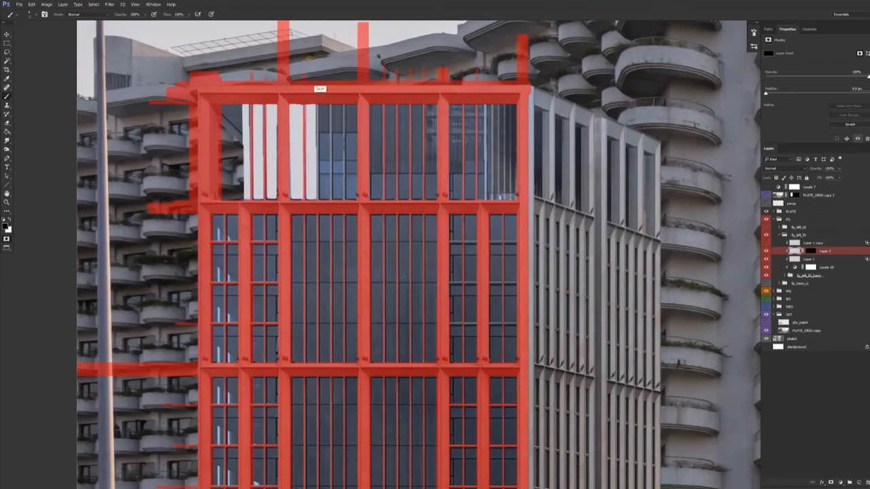
drag(319, 197, 319, 104)
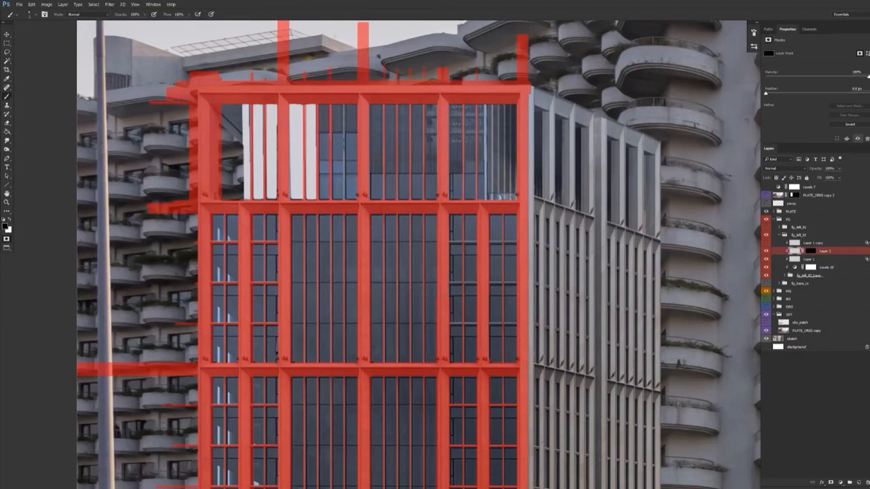
Step: Enlarge the brush and paint the building's entire side facade and the louvres beside its top corner into the Quick Mask
drag(472, 234, 432, 254)
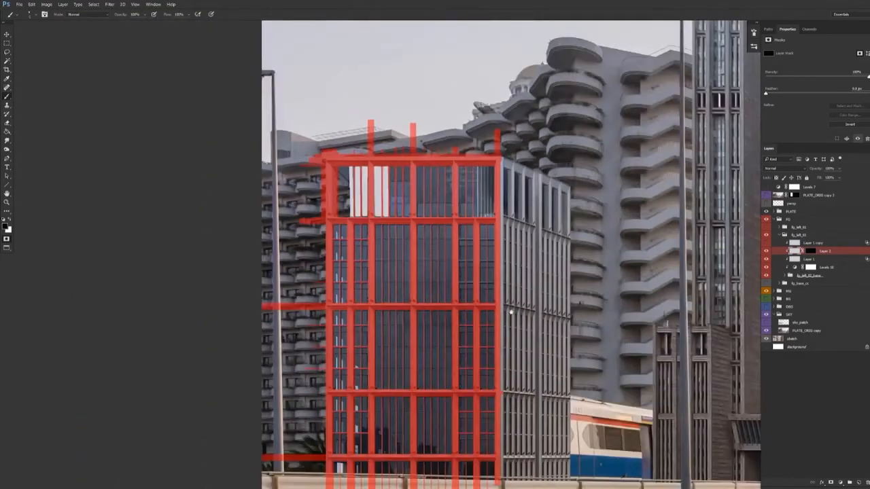
drag(500, 305, 431, 240)
drag(405, 146, 440, 146)
drag(443, 43, 444, 144)
drag(479, 212, 443, 213)
key(bracketright)
key(bracketright)
key(bracketright)
drag(466, 185, 501, 408)
drag(504, 407, 505, 310)
mouse_move(503, 310)
mouse_down()
mouse_move(503, 475)
mouse_move(501, 318)
mouse_up()
mouse_move(530, 286)
mouse_down()
mouse_move(521, 330)
mouse_move(537, 112)
mouse_move(555, 279)
mouse_move(541, 354)
mouse_up()
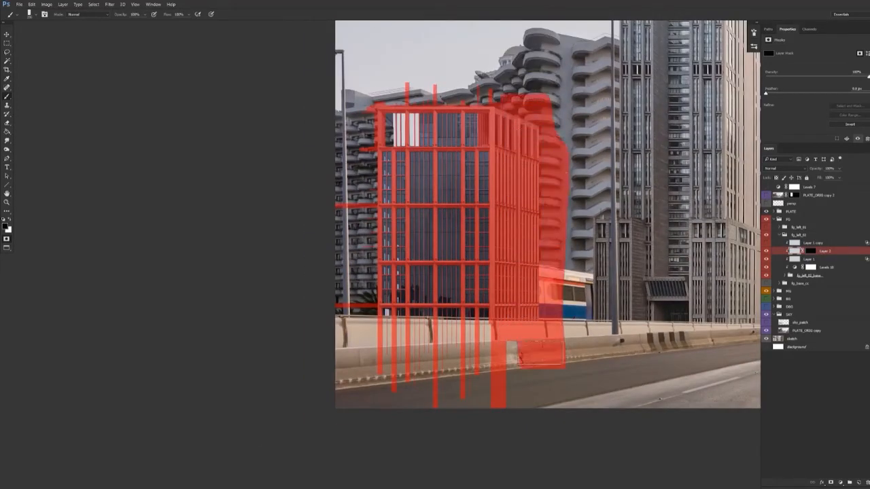
drag(565, 265, 484, 280)
Step: Exit Quick Mask, fill the resulting selection with white in Layer 2's mask, deselect and return to the image view
key(q)
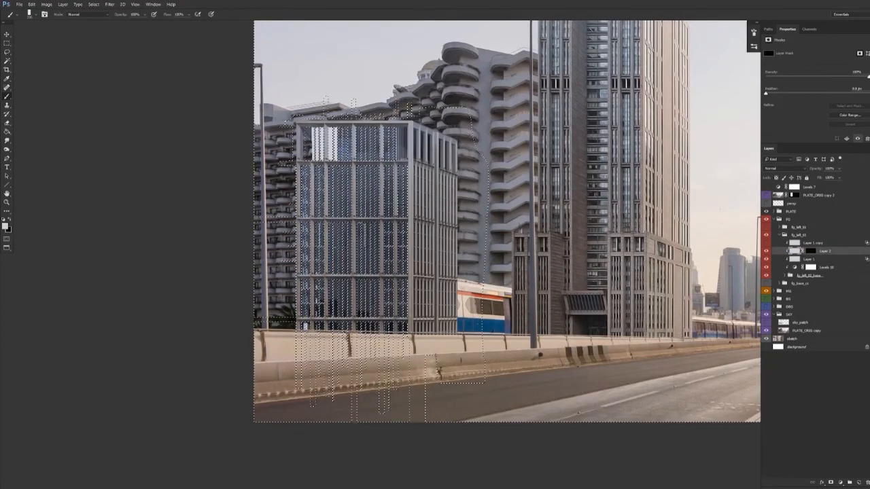
alt+click(810, 251)
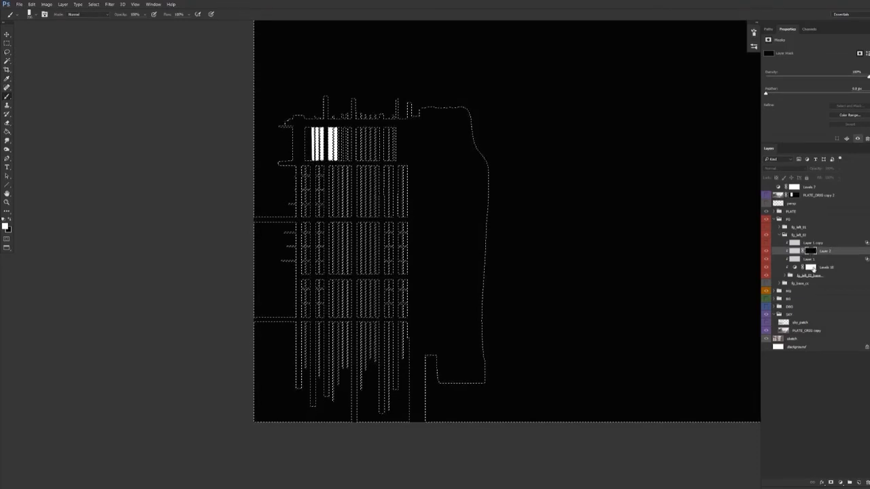
key(ctrl+BackSpace)
key(ctrl+d)
key(v)
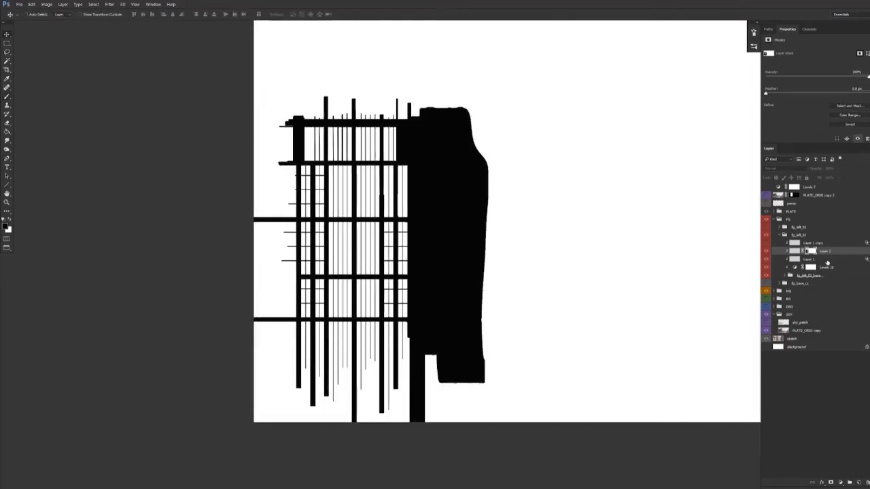
alt+click(808, 253)
key(b)
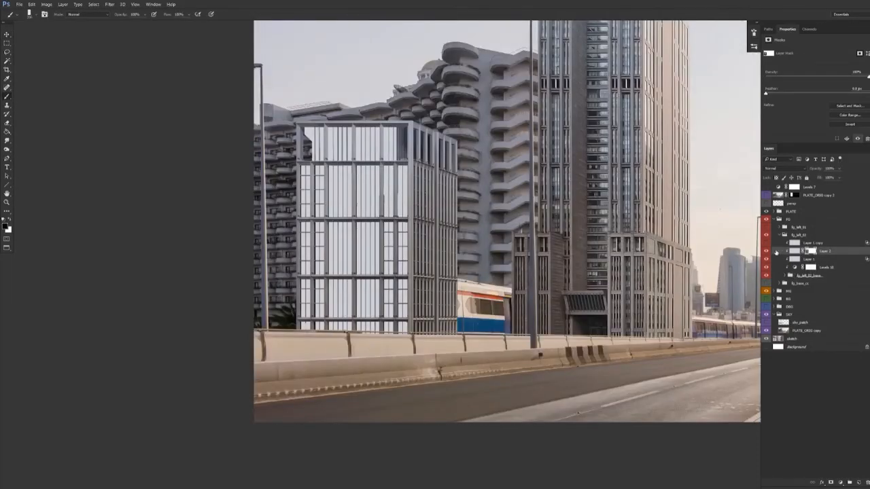
Step: Hide Layer 2, add a Levels adjustment layer above Layer 1 and replace its mask with a copy of Layer 2's mask
click(767, 251)
click(840, 482)
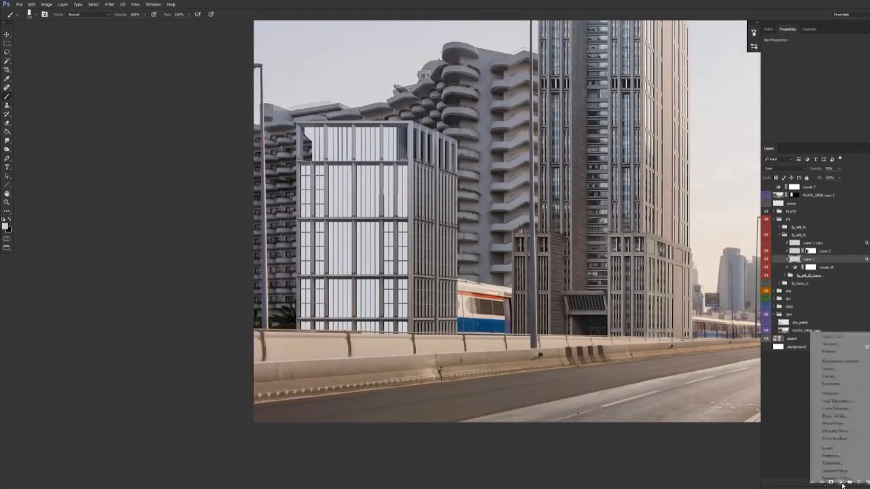
click(833, 369)
drag(810, 251, 811, 259)
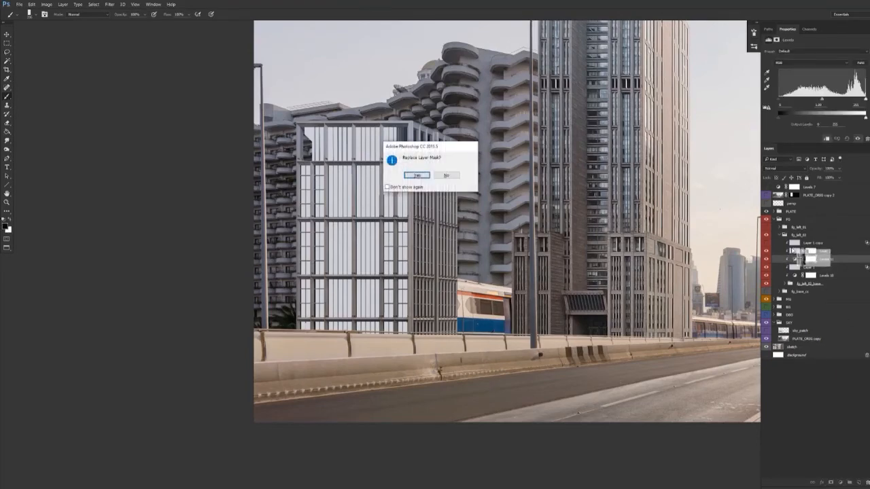
key(Return)
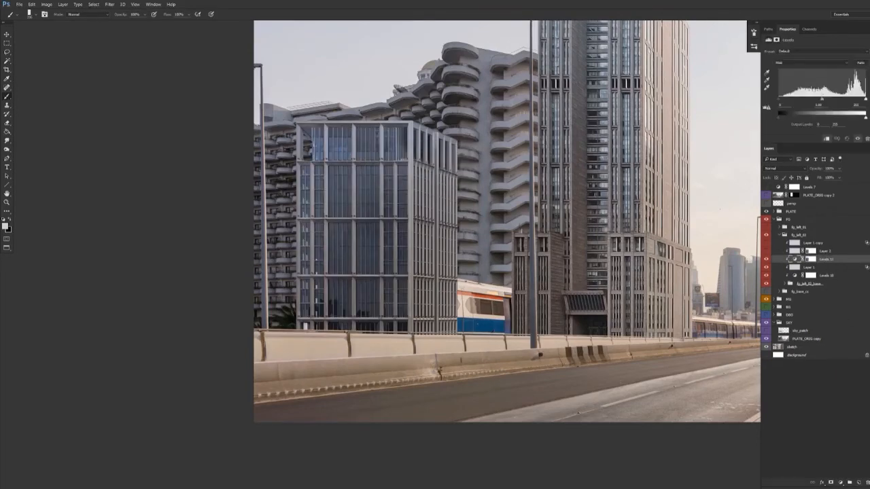
Step: Brighten the RGB midtones of the window Levels adjustment and shift its red and blue midtones to neutralise the glass tint
drag(819, 101, 812, 104)
click(795, 63)
click(794, 72)
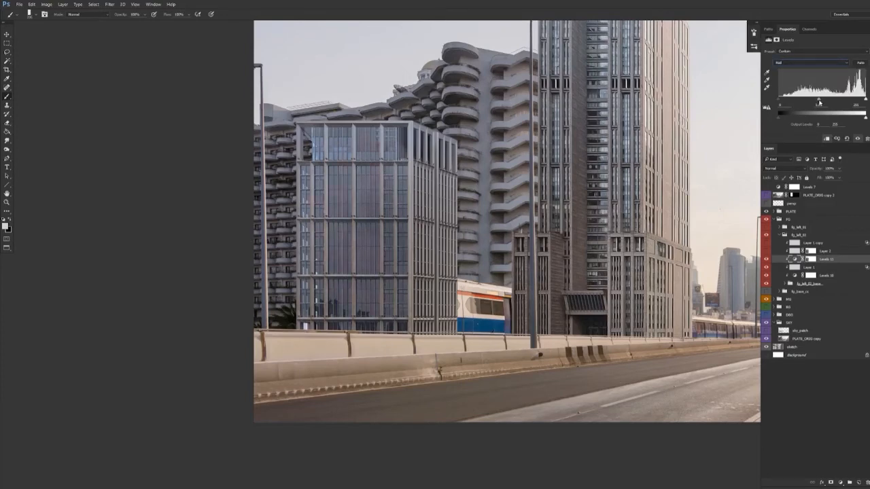
click(790, 62)
click(789, 84)
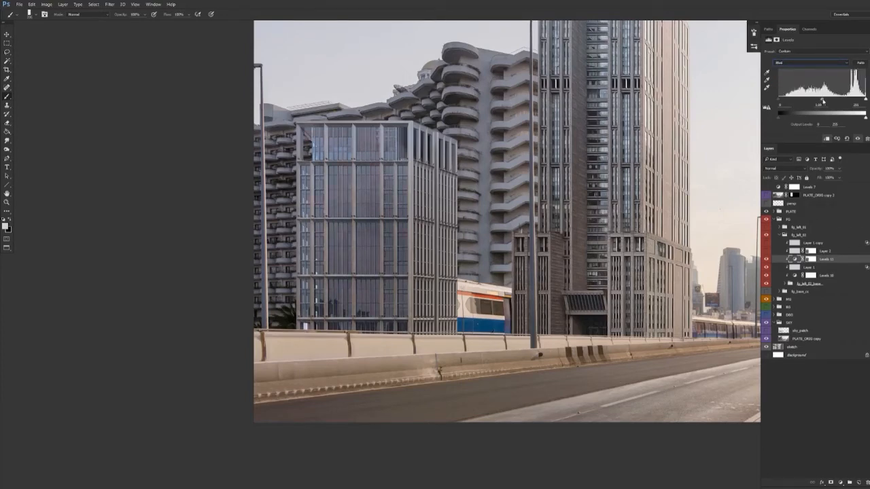
drag(480, 249, 334, 305)
drag(353, 194, 378, 214)
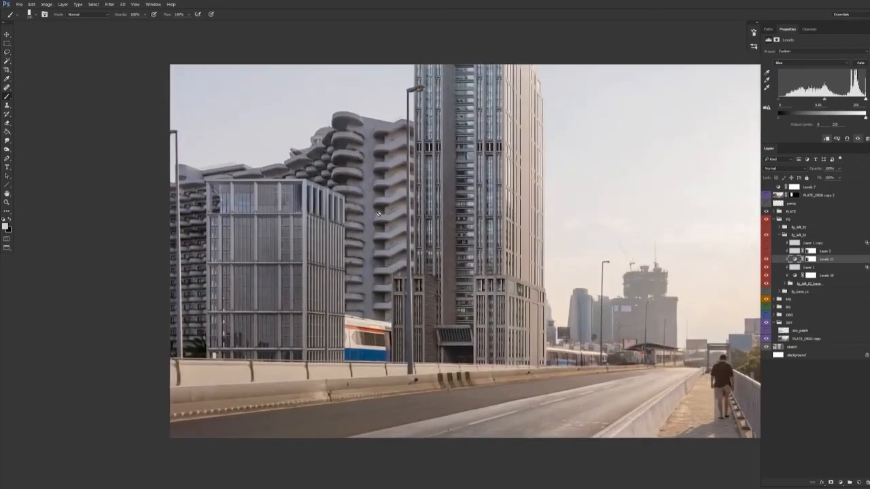
Step: Refine the window Levels' red channel, set its blue midtones to 0.96, and toggle the adjustment to compare before and after
click(810, 63)
click(809, 72)
click(807, 63)
click(805, 83)
drag(824, 100, 823, 101)
drag(441, 292, 432, 300)
click(767, 260)
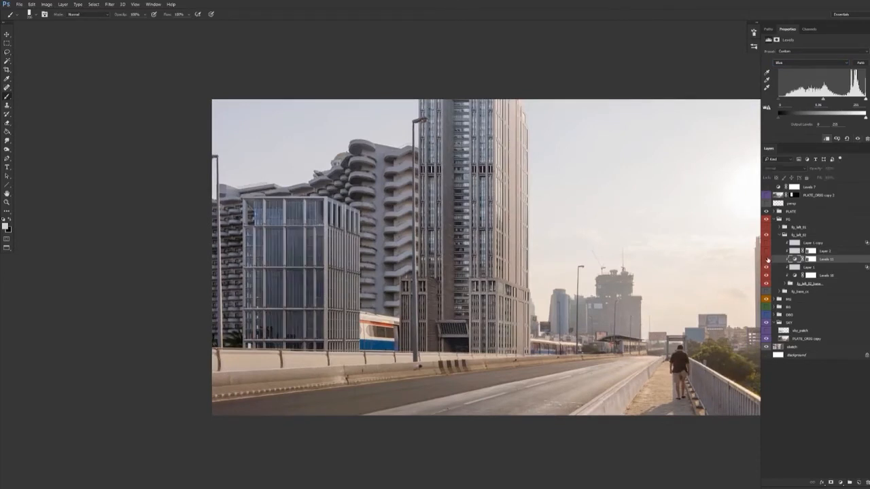
click(767, 261)
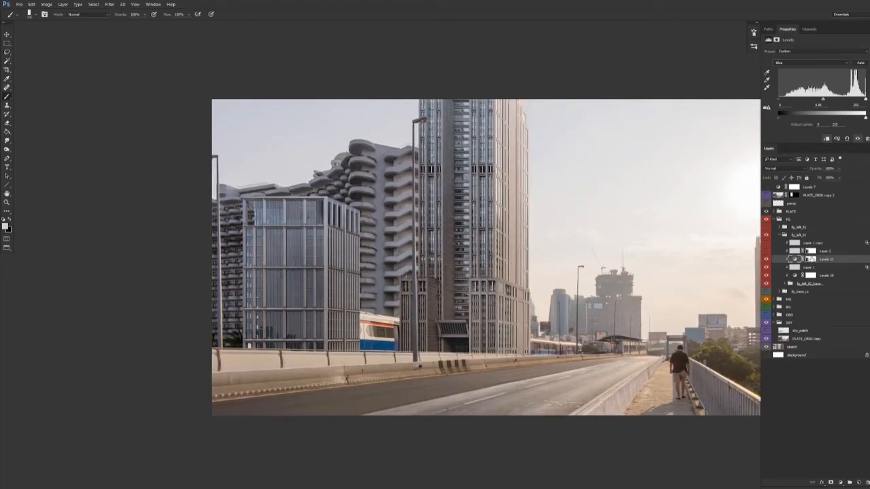
Step: Copy the window Levels' mask onto Layer 1, and rename the two layers Levels_windows and color_windows
click(811, 259)
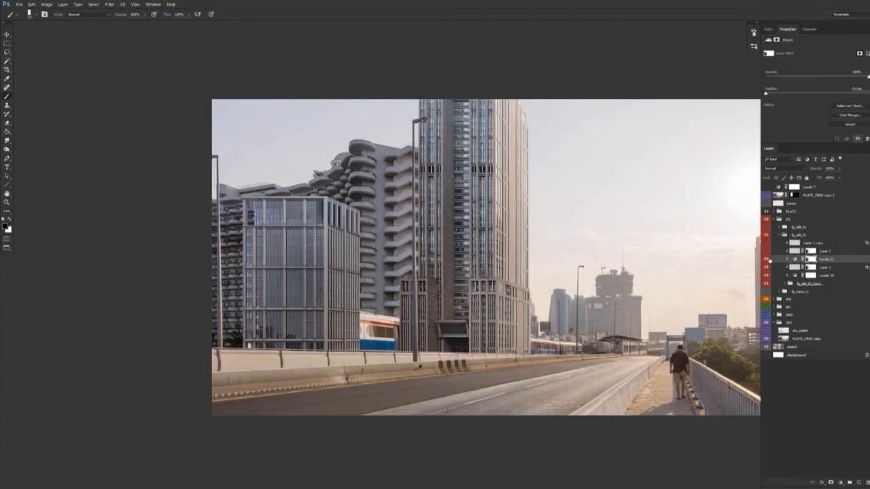
double_click(825, 259)
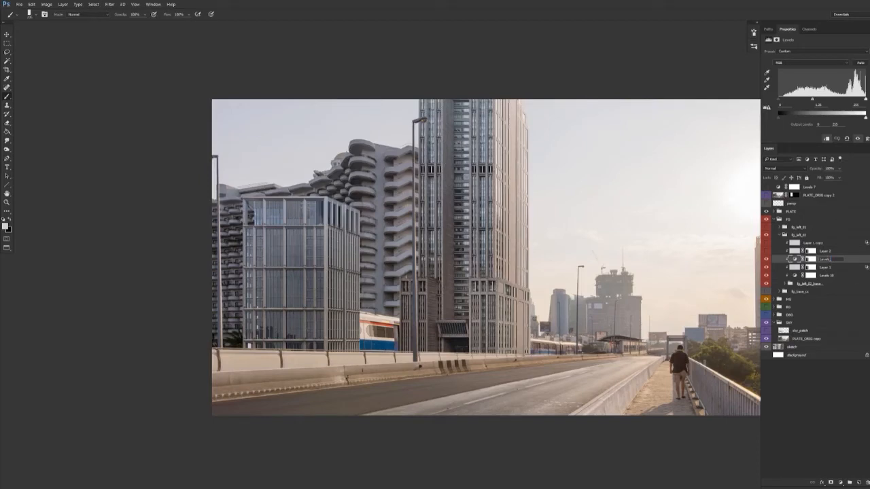
key(Return)
double_click(824, 268)
text(L)
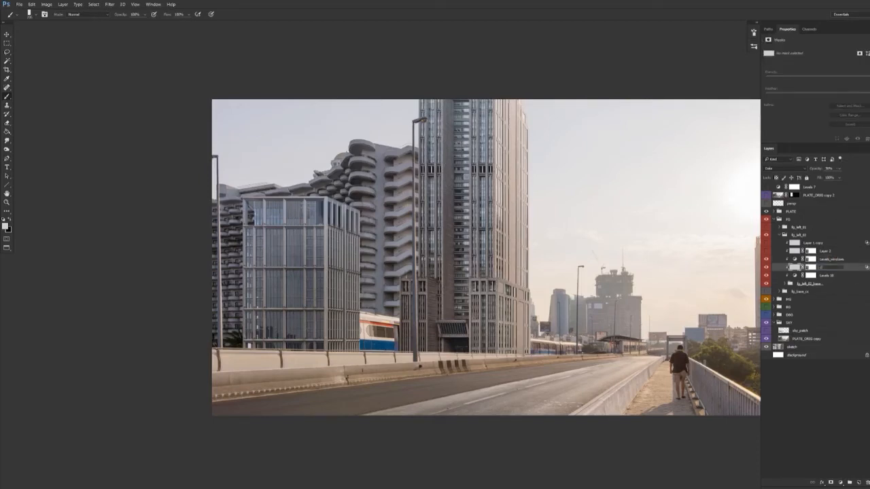
text(uke_windows)
key(Return)
Step: Delete the unused Layer 1 copy and Layer 2 from fg_left_02 and collapse the group
key(v)
click(829, 245)
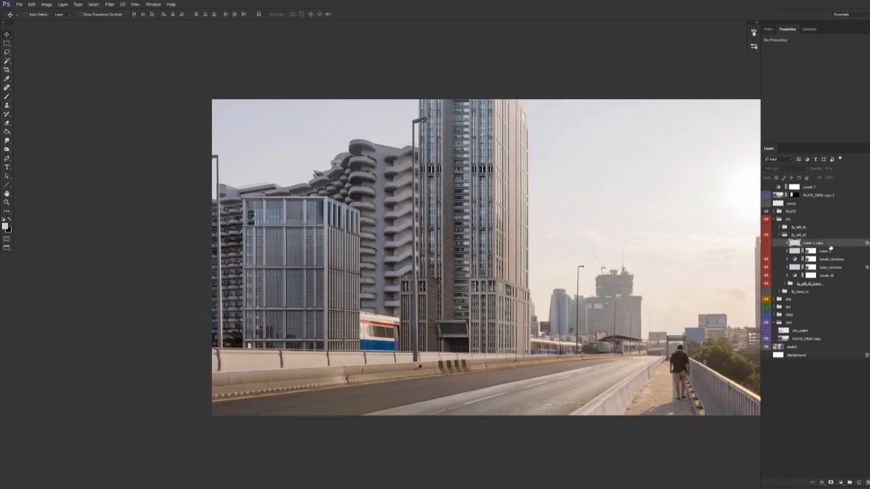
key(Delete)
key(Delete)
click(779, 235)
Step: Show and expand fg_left_01, collapse its base group, and delete the group's old Levels and Hue/Saturation 1 adjustments
click(766, 227)
click(780, 227)
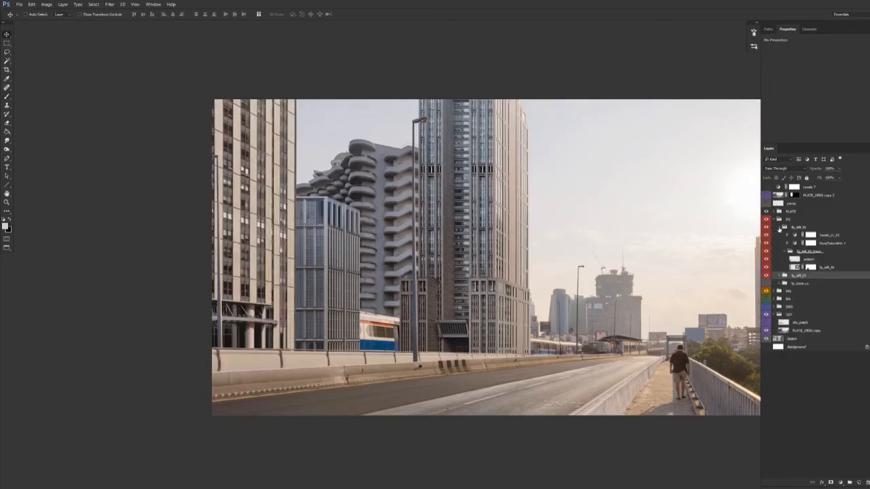
click(789, 251)
click(830, 236)
key(Delete)
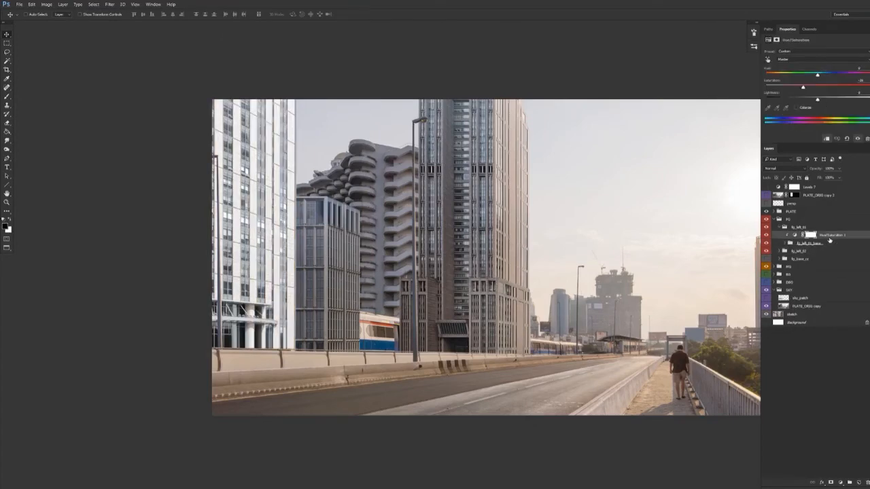
key(Delete)
Step: Add a Levels adjustment layer above fg_left_01_base and clip it to that group
click(842, 484)
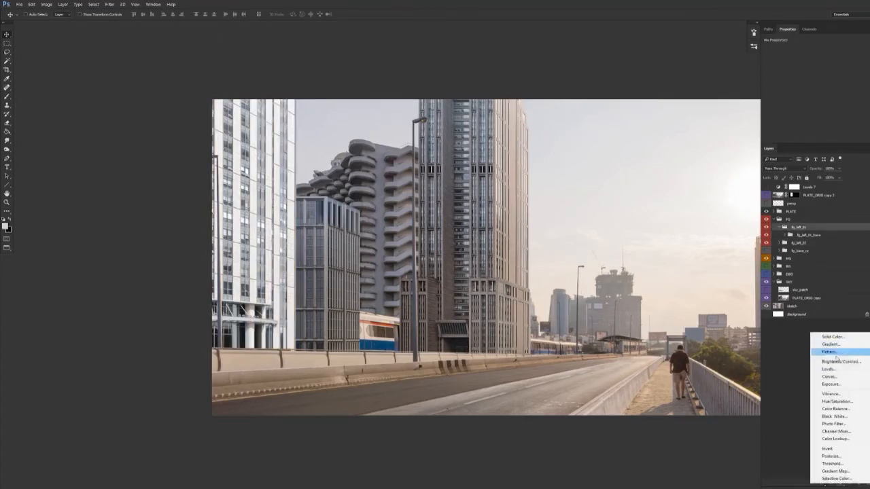
click(837, 374)
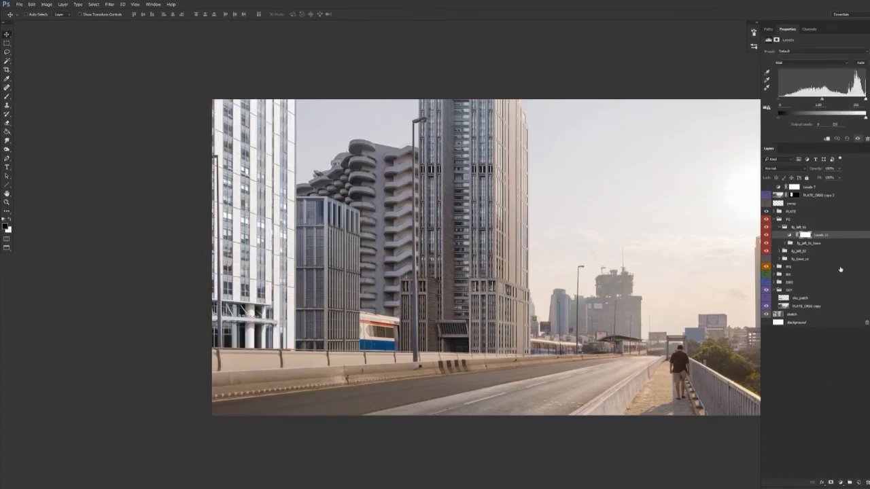
alt+click(824, 239)
scroll(359, 289, up, 1)
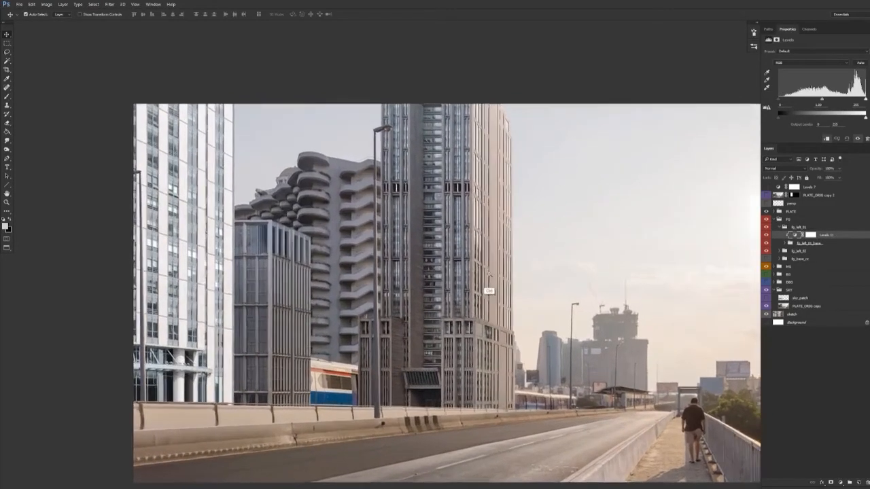
scroll(499, 289, up, 1)
drag(511, 268, 511, 265)
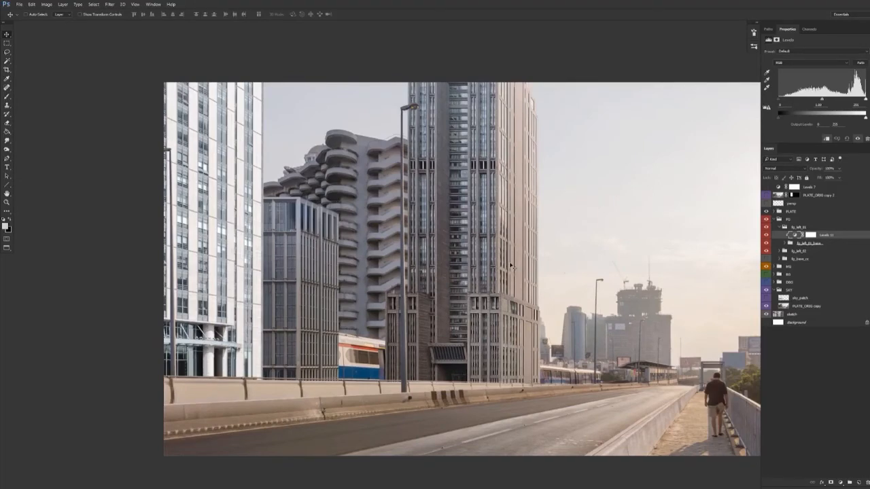
Step: Darken the midtones of the base Levels adjustment in fg_left_02, tweak its red channel, and collapse the group
click(782, 252)
click(780, 252)
click(825, 274)
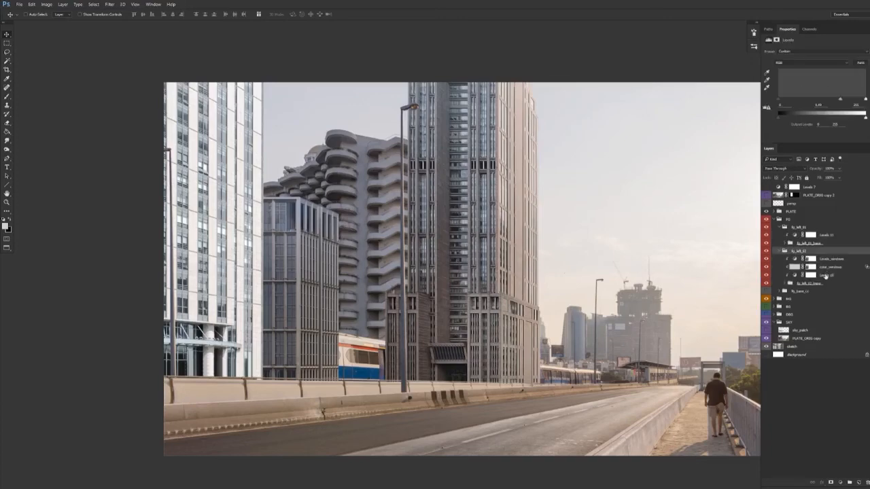
drag(843, 102, 844, 101)
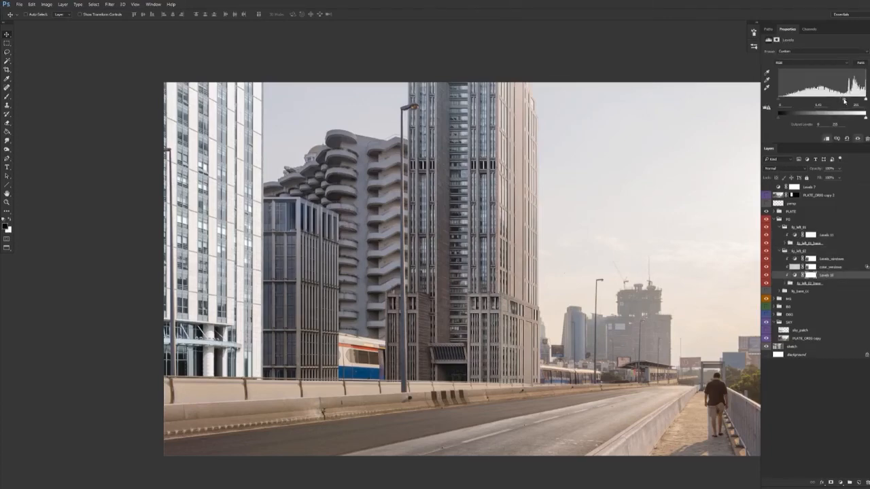
click(805, 63)
click(803, 73)
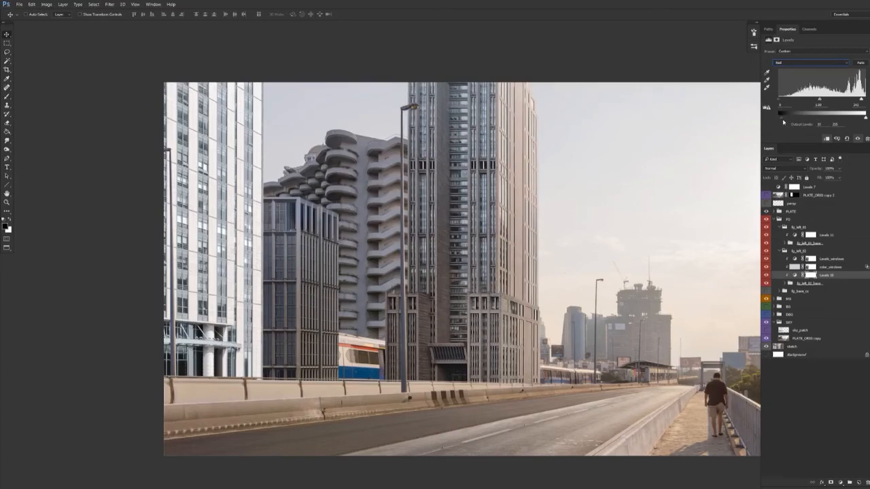
drag(354, 362, 358, 337)
click(779, 250)
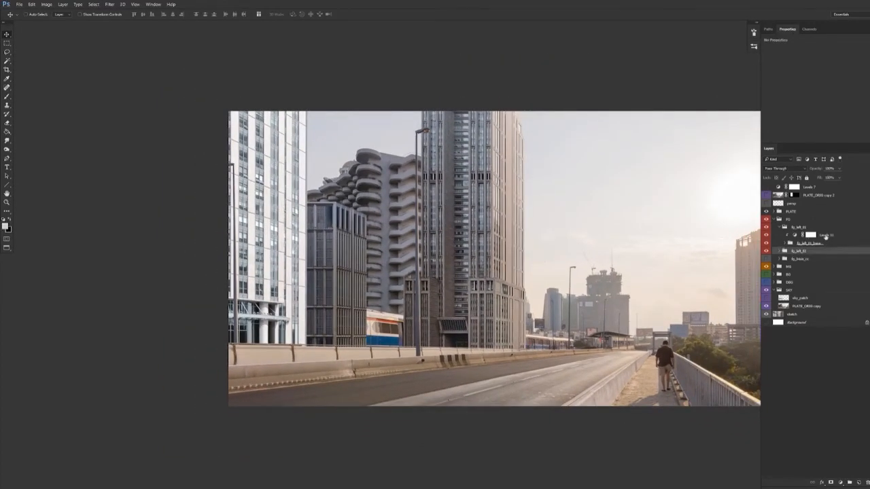
Step: Turn on the Levels 7 check layer and adjust its very low white input level to expose the scene's darkest values
click(823, 237)
click(766, 187)
click(810, 187)
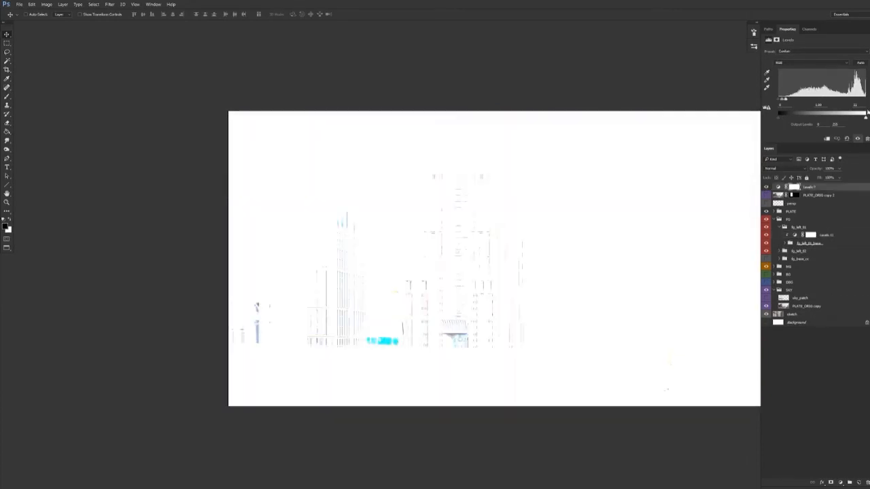
drag(788, 100, 798, 100)
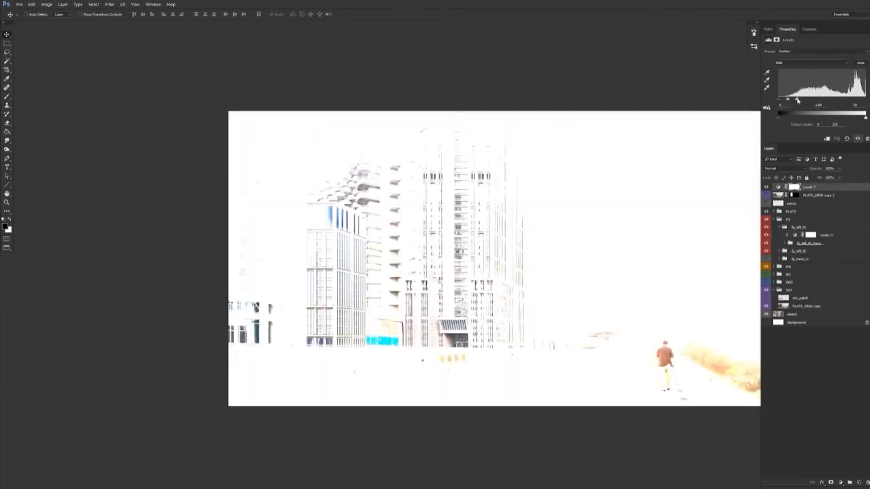
Step: Set the RGB midtones of fg_left_01's Levels adjustment to 0.61 and adjust its red channel to match the neighbouring blacks
click(828, 236)
mouse_move(827, 103)
mouse_down()
mouse_move(845, 102)
mouse_move(836, 104)
mouse_up()
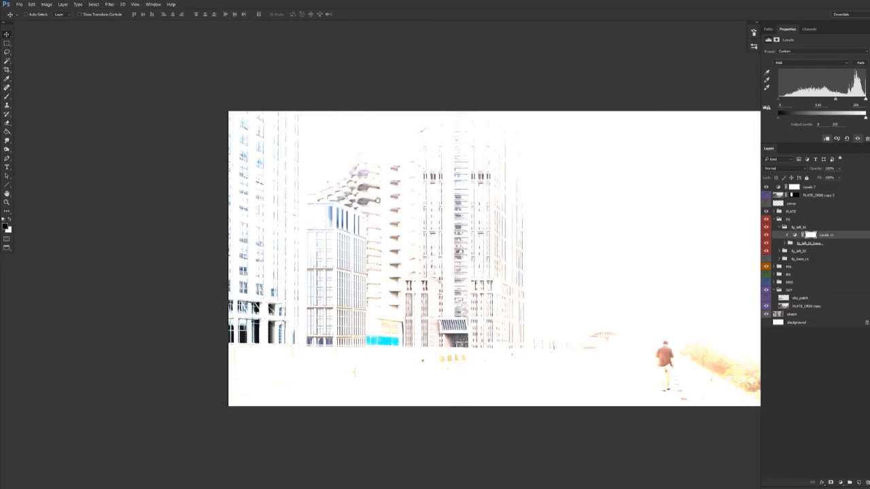
scroll(378, 262, up, 1)
click(794, 64)
click(791, 70)
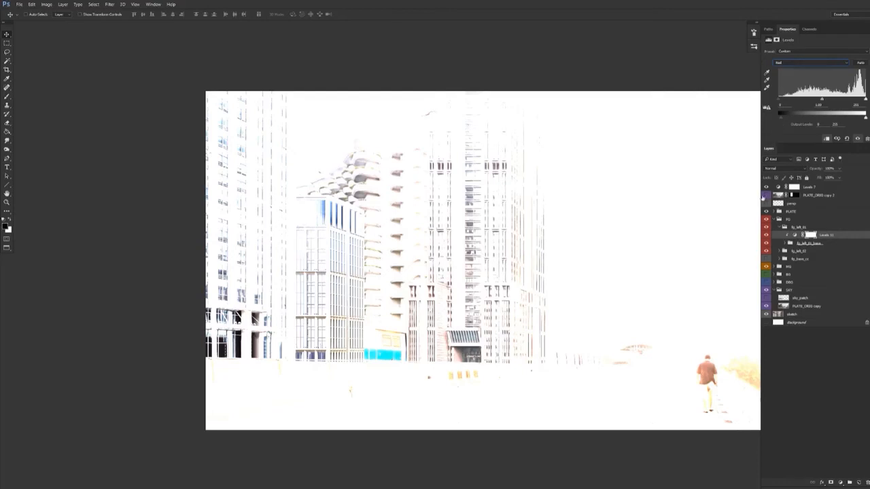
Step: Hide Levels 7, darken the RGB midtones of fg_left_01's Levels to 0.42 and raise its output black level
click(766, 187)
click(830, 235)
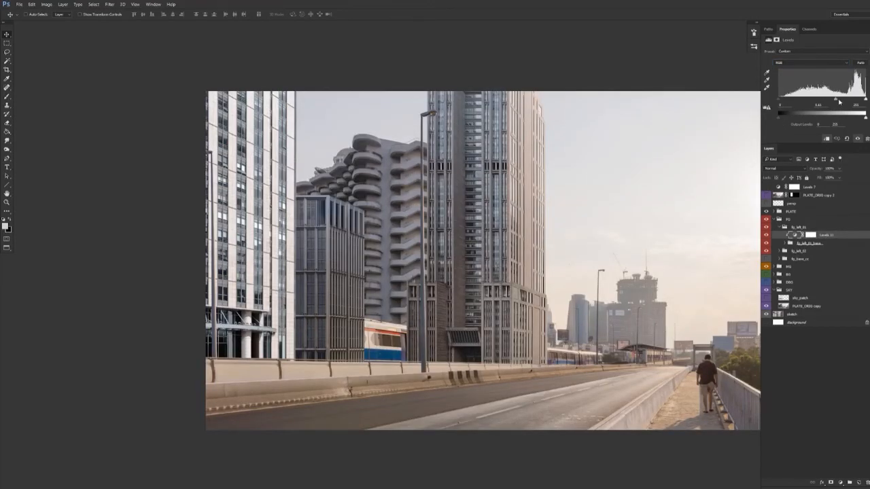
drag(840, 102, 842, 101)
drag(780, 121, 785, 121)
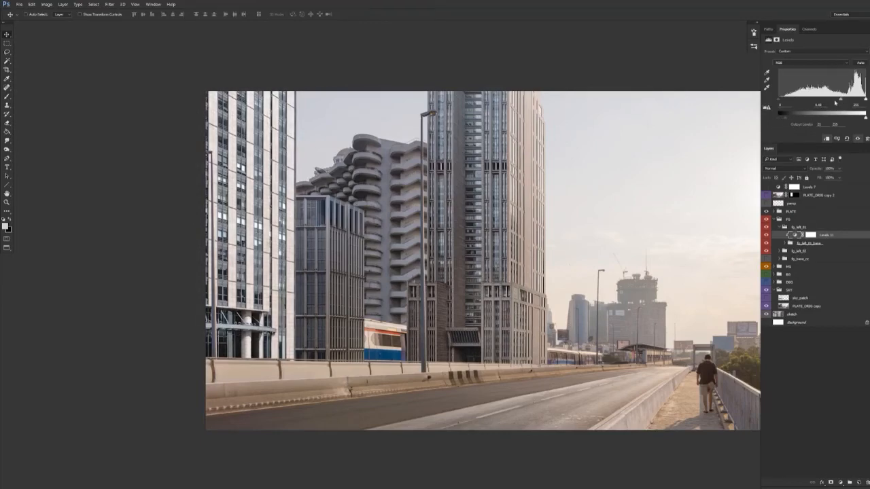
drag(791, 120, 792, 119)
drag(842, 101, 844, 101)
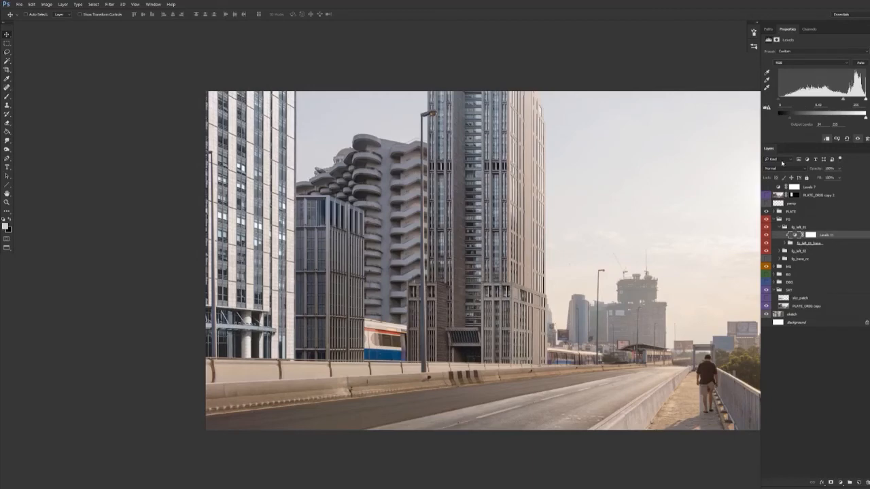
Step: Show Levels 7, lower the output black of fg_left_01's Levels to 8, and toggle the check layer to compare
click(767, 187)
drag(787, 121, 781, 122)
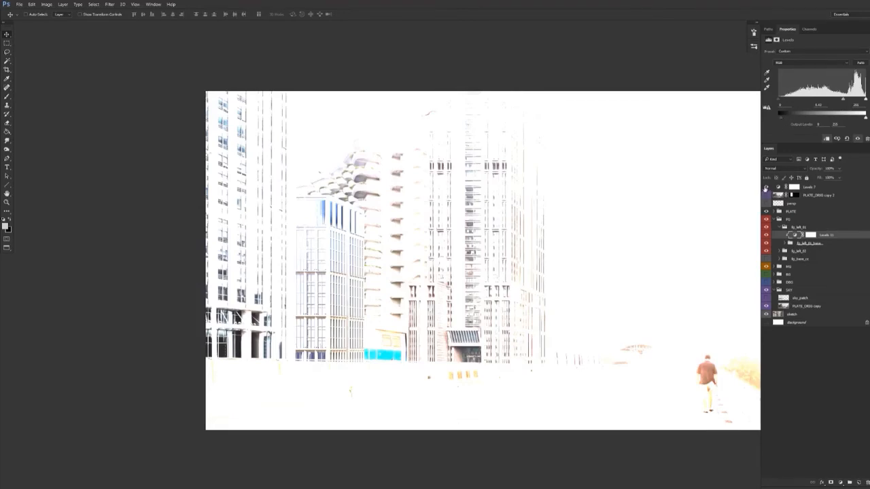
click(766, 189)
click(766, 188)
Step: Reset Levels 7 and crush its dark and middle tones to inspect the scene's highlights
click(812, 187)
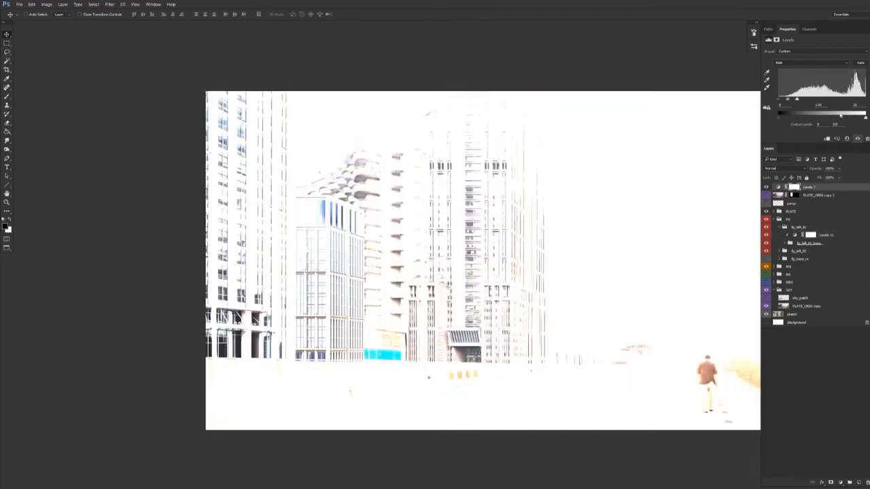
click(846, 139)
drag(779, 101, 861, 120)
Step: Reduce the output white of fg_left_01's Levels to 242, toggling Levels 7 to compare the highlights with the plate
click(834, 236)
click(766, 186)
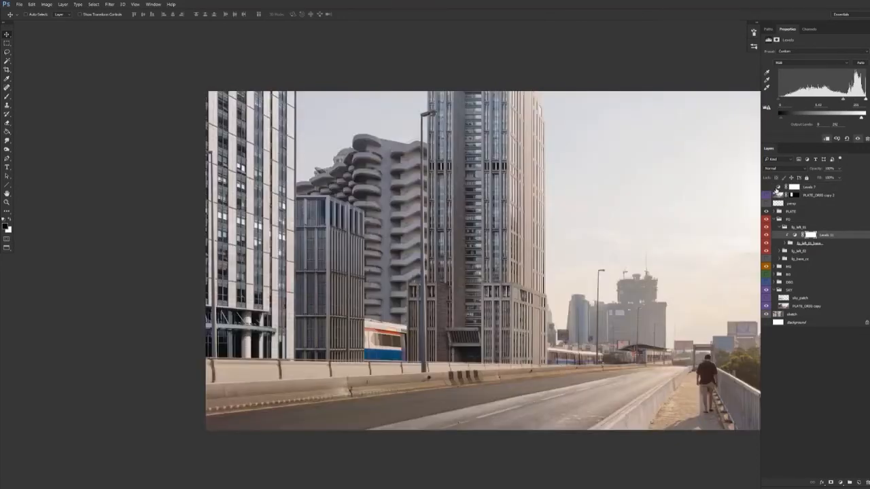
click(766, 187)
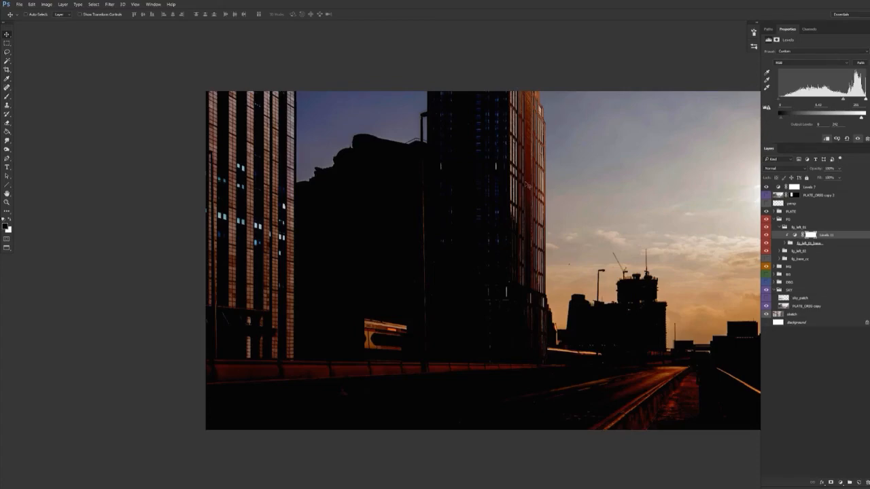
click(766, 187)
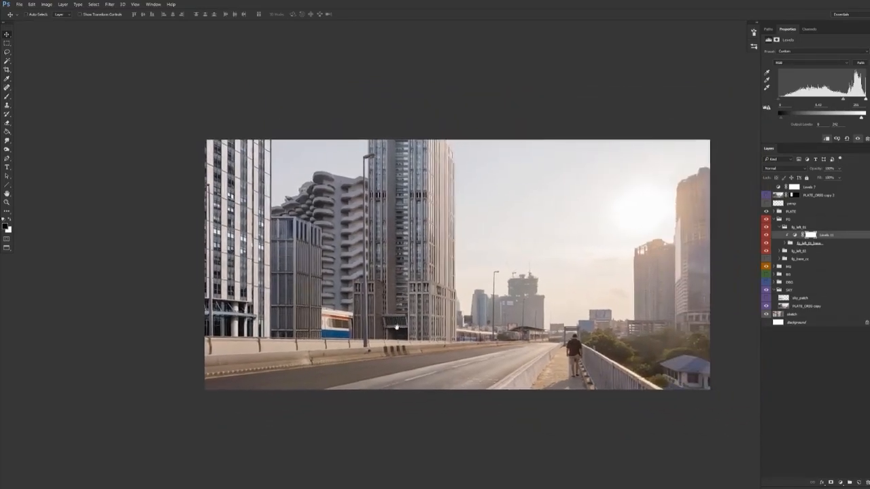
Step: Set fg_left_01's Levels to an output white of 222 and RGB midtones of 0.41, and lift its output black slightly
drag(397, 327, 399, 326)
click(827, 236)
drag(858, 120, 856, 120)
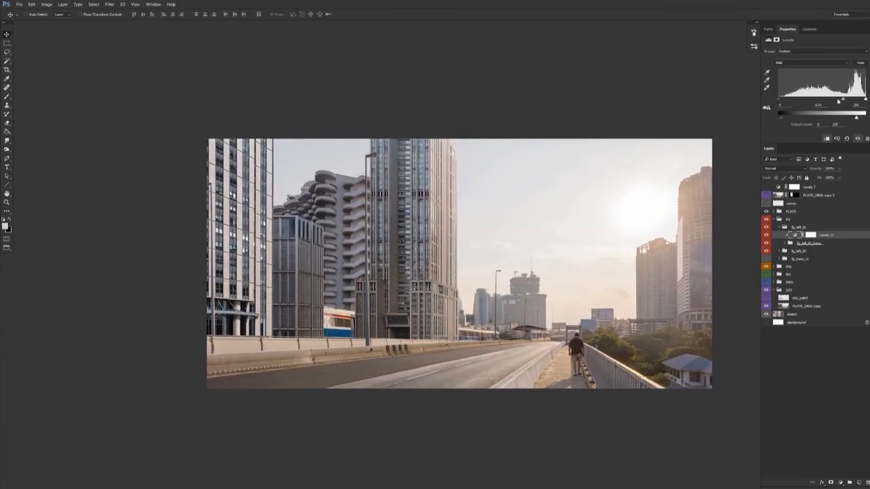
drag(851, 120, 856, 122)
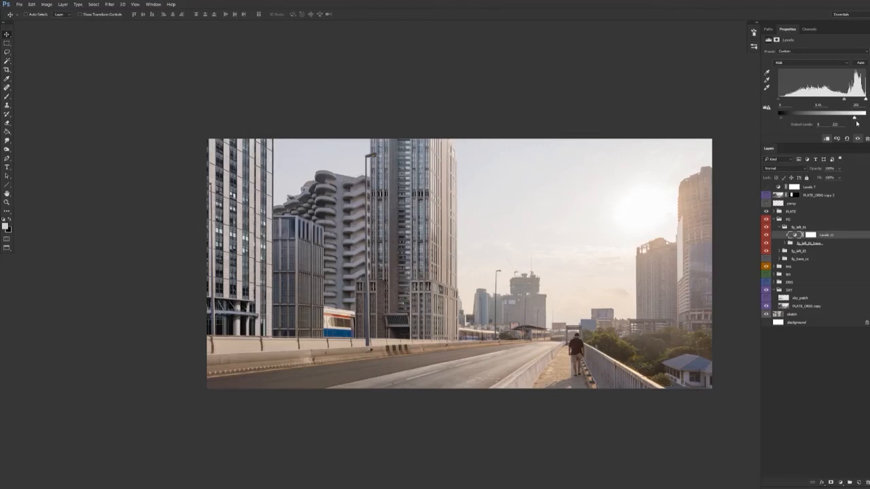
drag(417, 346, 405, 343)
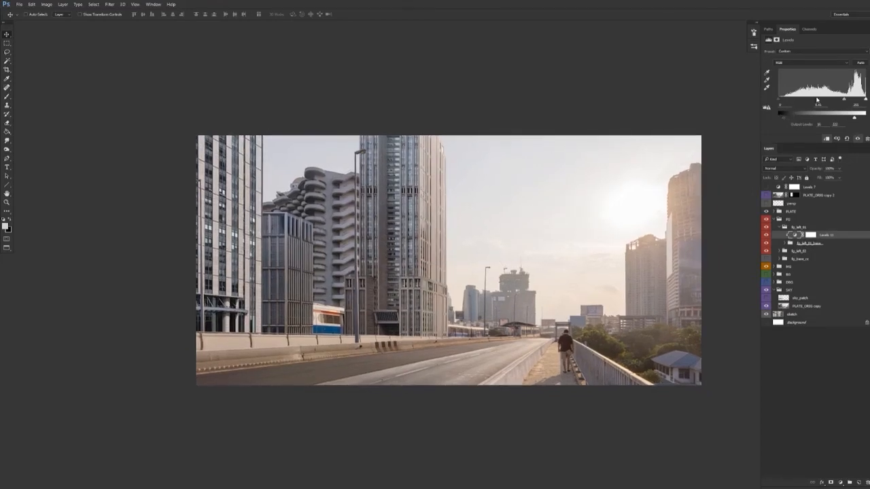
Step: Inspect and fine-tune the Red and Blue channels of fg_left_01's Levels, slightly lowering the Blue output white
click(800, 62)
click(799, 71)
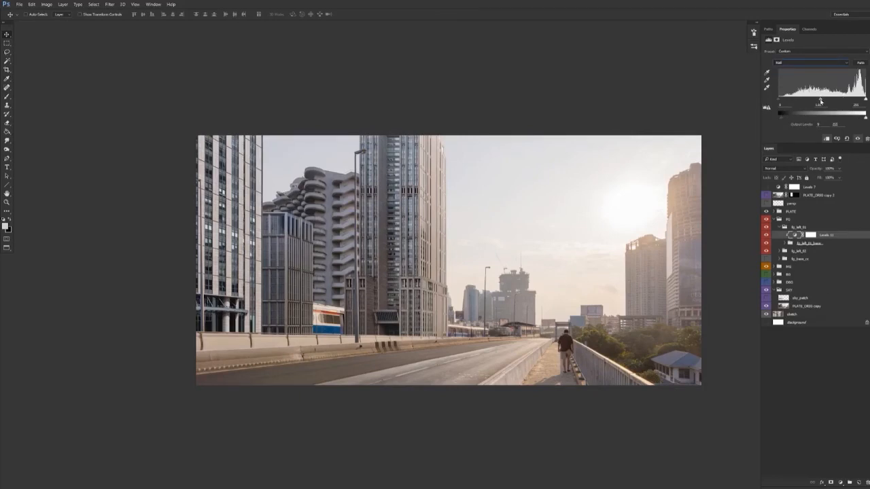
click(801, 63)
click(794, 78)
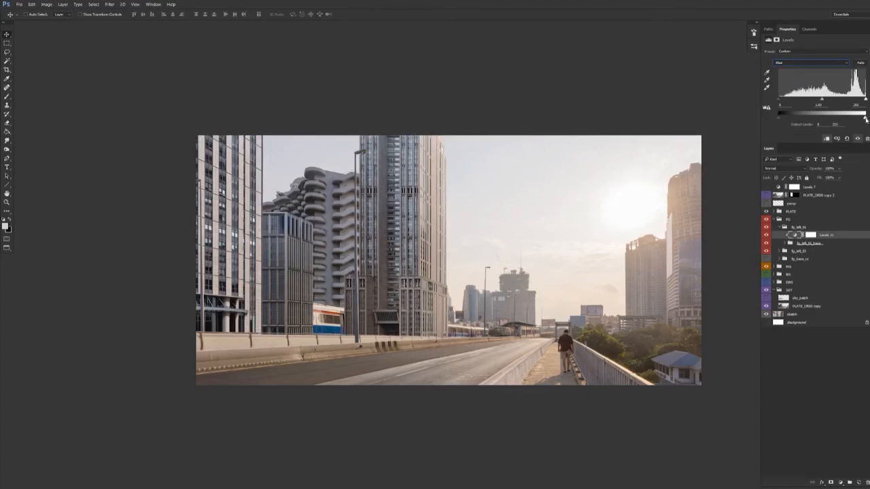
Step: Add a clipped Hue/Saturation adjustment above fg_left_01's base group and slightly reduce its saturation
click(830, 246)
click(850, 480)
click(842, 402)
drag(815, 88, 810, 88)
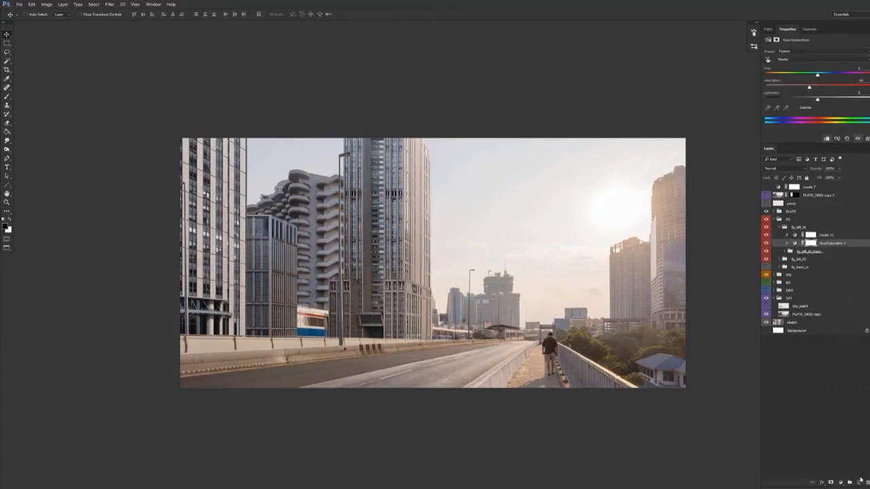
Step: Fill a new clipped layer above the Hue/Saturation with a dark grey sampled from the central tower, set it to Soft Light, and compare with it hidden
click(860, 482)
scroll(565, 256, left, 1)
key(g)
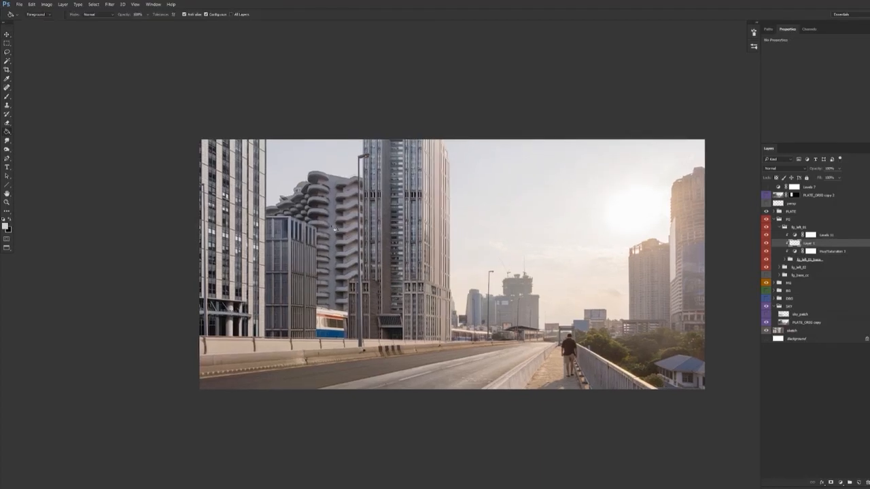
click(254, 254)
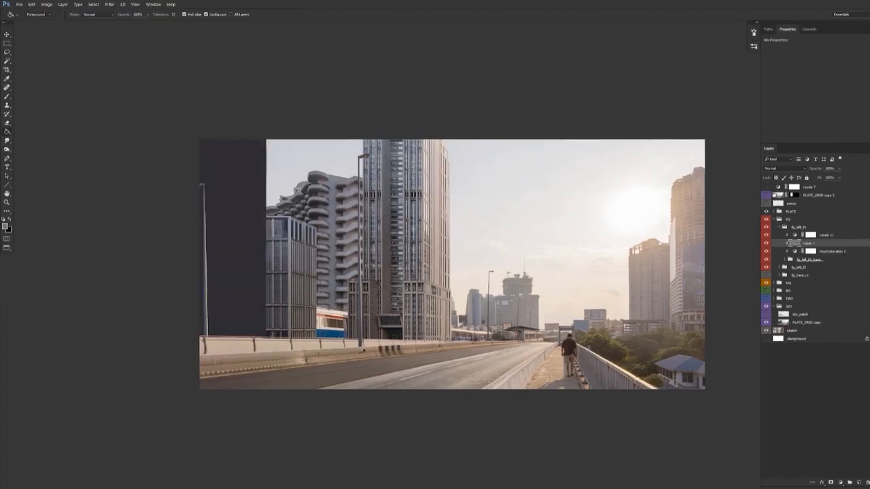
alt+click(385, 247)
click(329, 282)
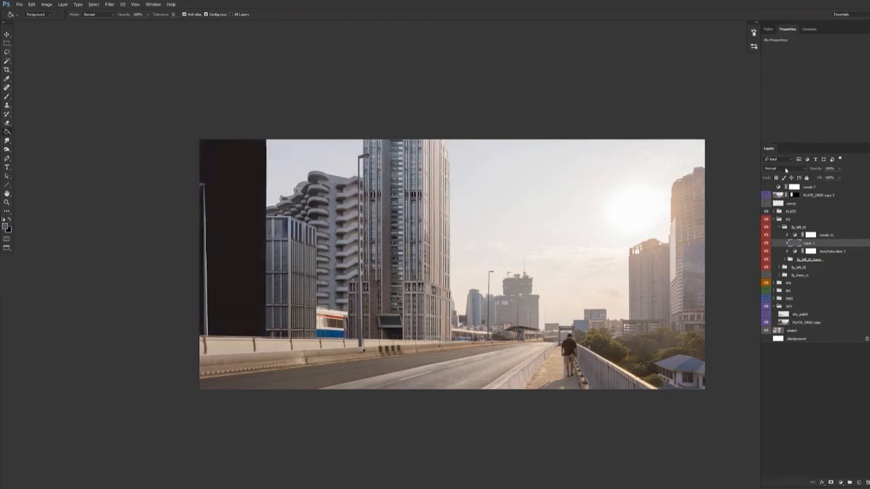
click(785, 168)
click(785, 252)
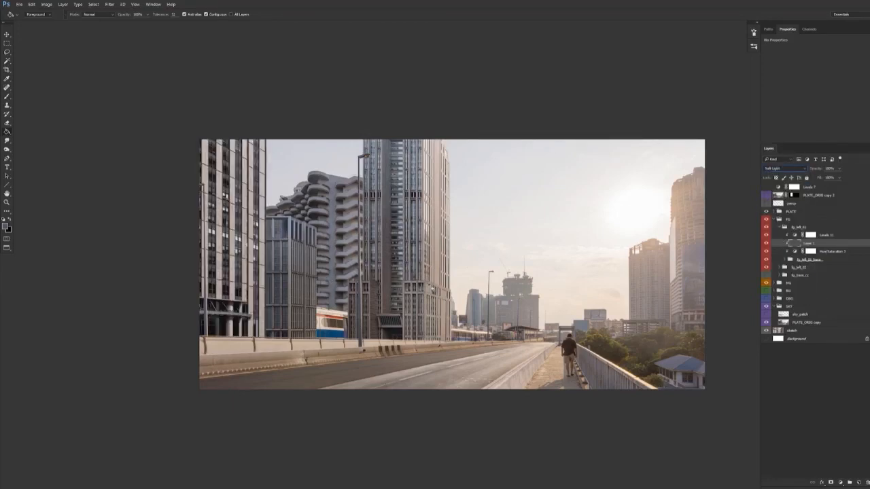
click(766, 244)
click(766, 244)
Step: Show the Levels 7 check layer and lower its input white to 77 to inspect the scene's darkest tones
click(834, 236)
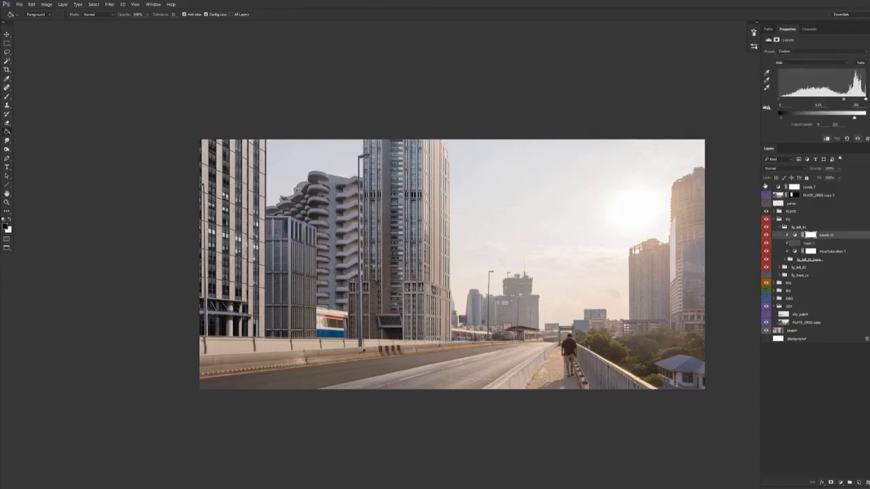
click(766, 186)
click(821, 188)
drag(864, 100, 789, 114)
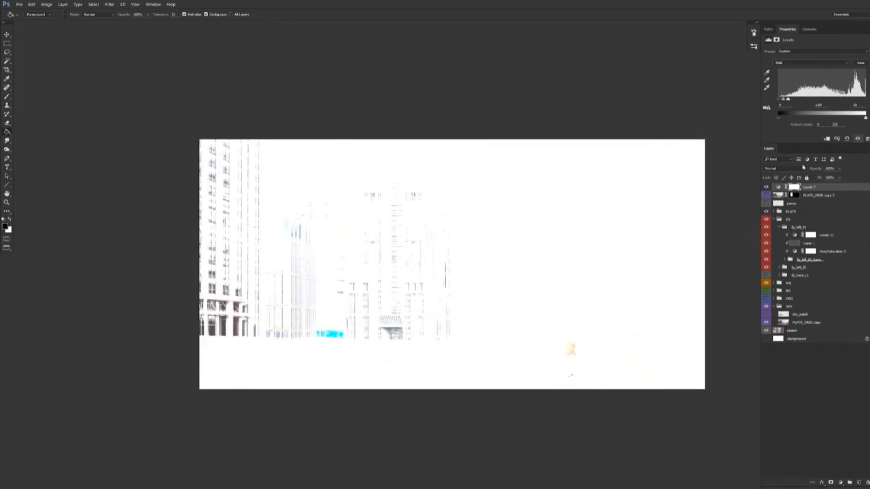
drag(793, 101, 804, 105)
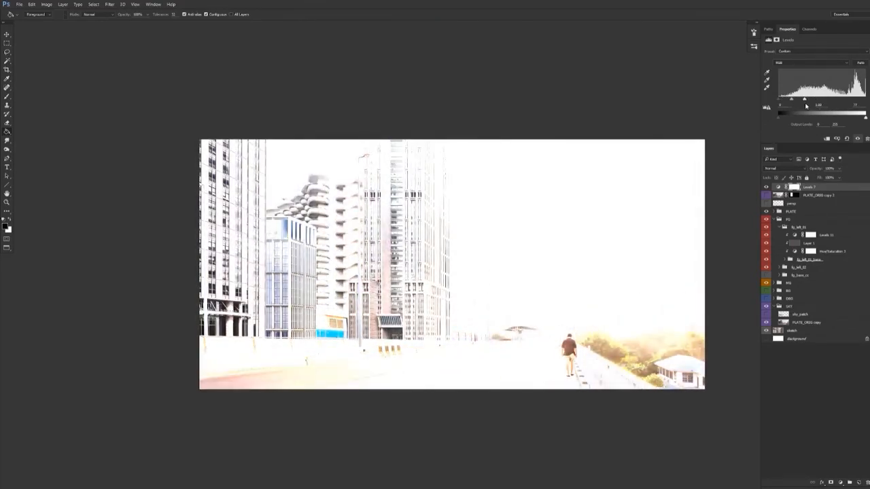
Step: Lift the output black of fg_left_01's Levels to match the neighbouring buildings' shadows, and hide the Levels 7 check layer
click(823, 235)
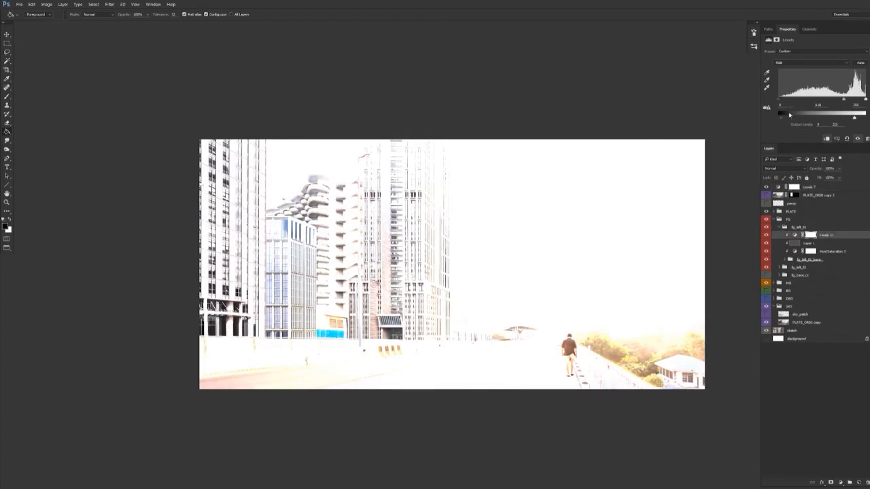
drag(784, 119, 787, 123)
click(788, 62)
click(766, 187)
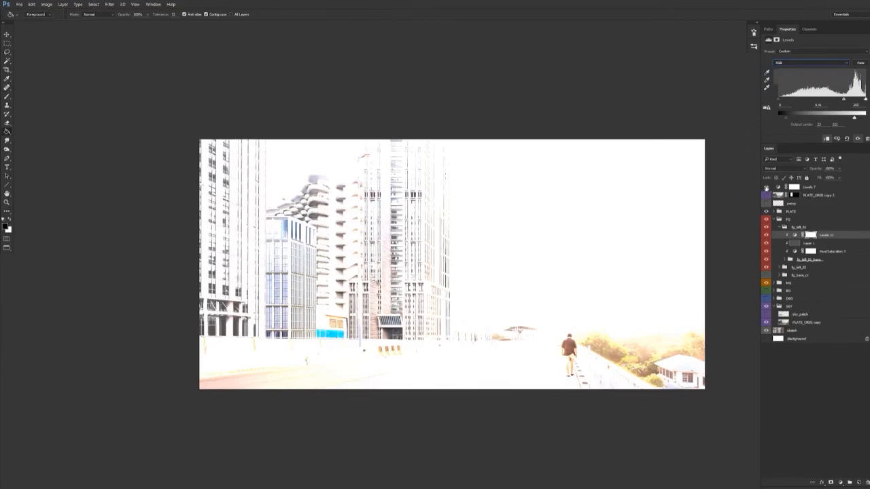
click(766, 187)
Step: Collapse the SKY, fg_left_01 and FG groups and expand the MG group
drag(466, 315, 435, 325)
drag(504, 340, 462, 315)
key(v)
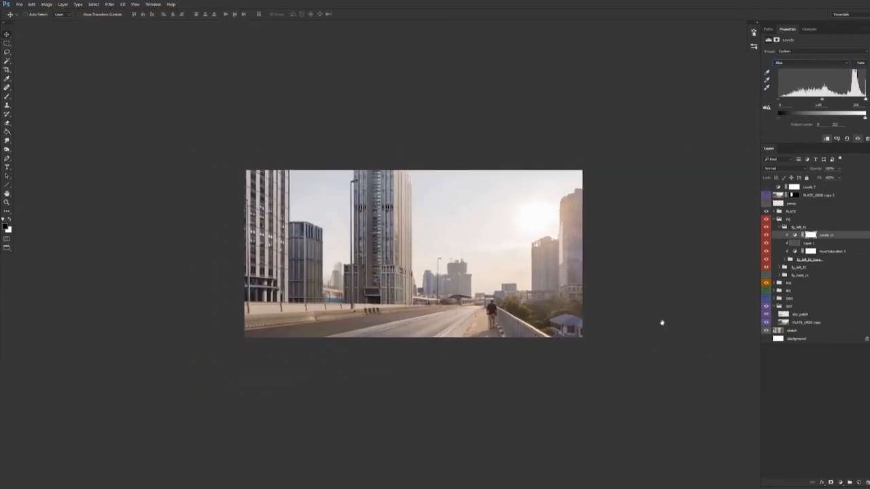
click(774, 307)
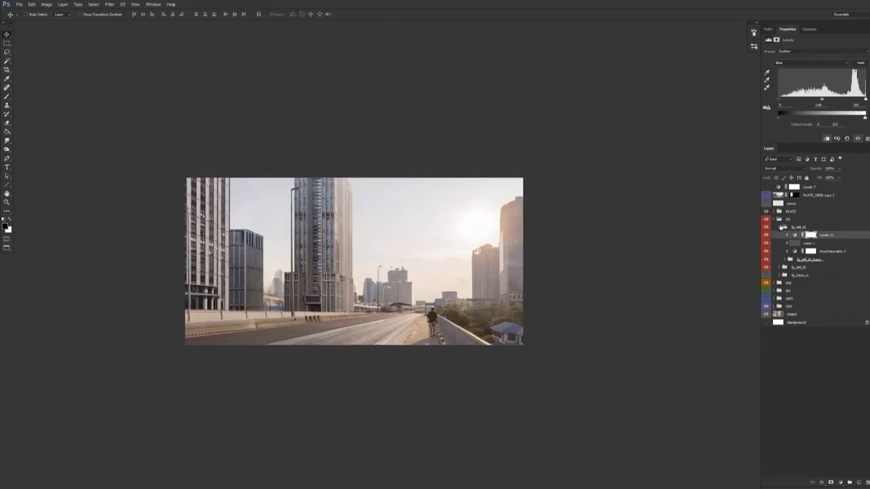
click(779, 226)
click(774, 219)
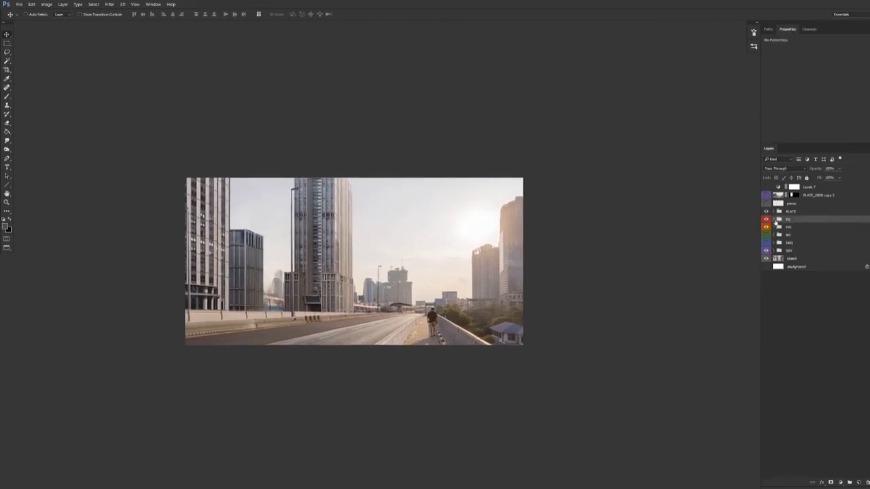
click(774, 227)
Step: Show the midground buildings mg_left_02 to mg_left_04 and mg_right_01 to mg_right_03 and view the whole composition
click(768, 243)
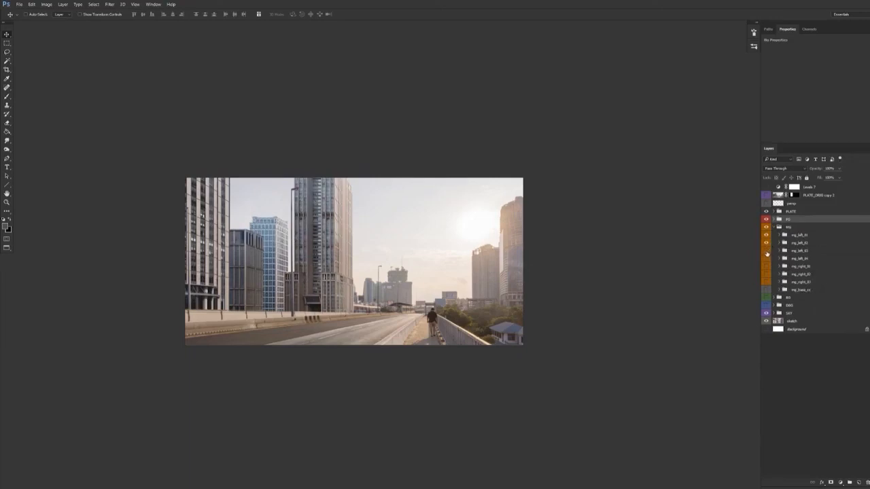
click(767, 251)
click(766, 258)
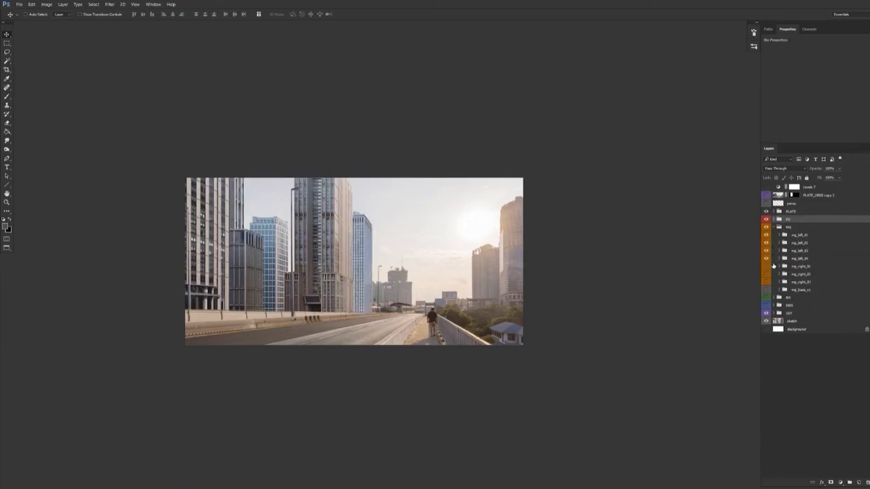
click(767, 266)
click(767, 274)
click(767, 282)
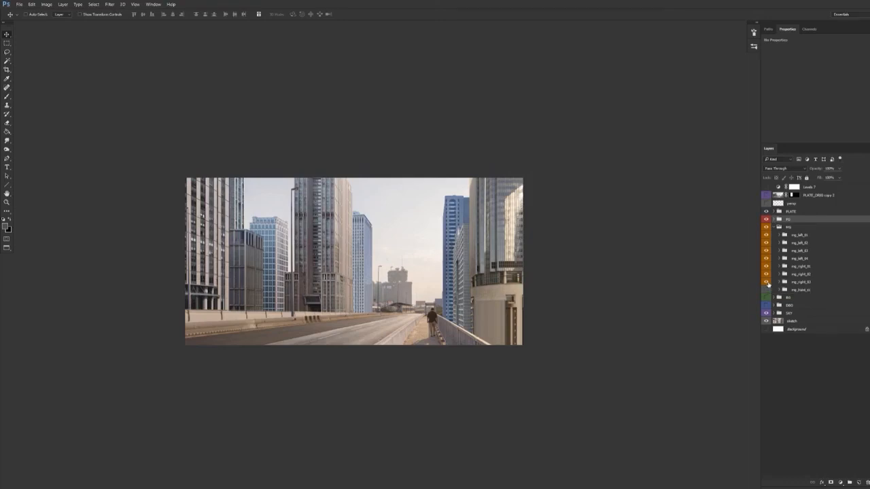
ctrl+drag(399, 312, 429, 312)
drag(427, 312, 496, 318)
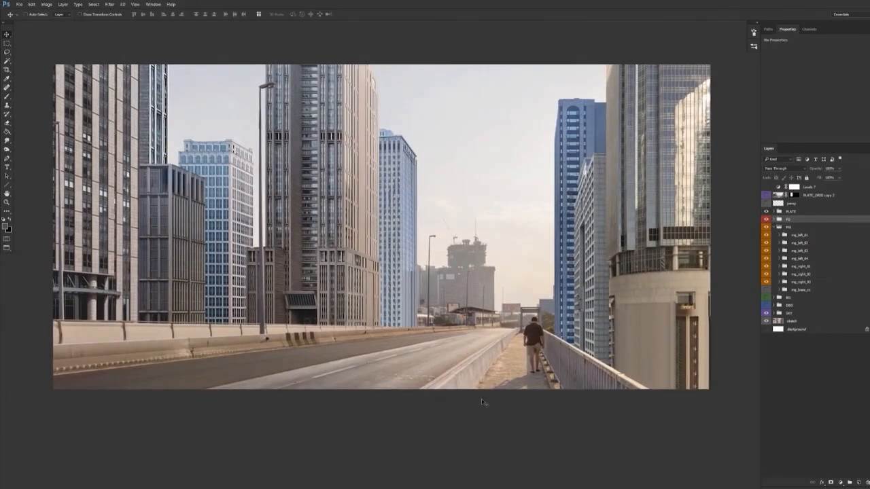